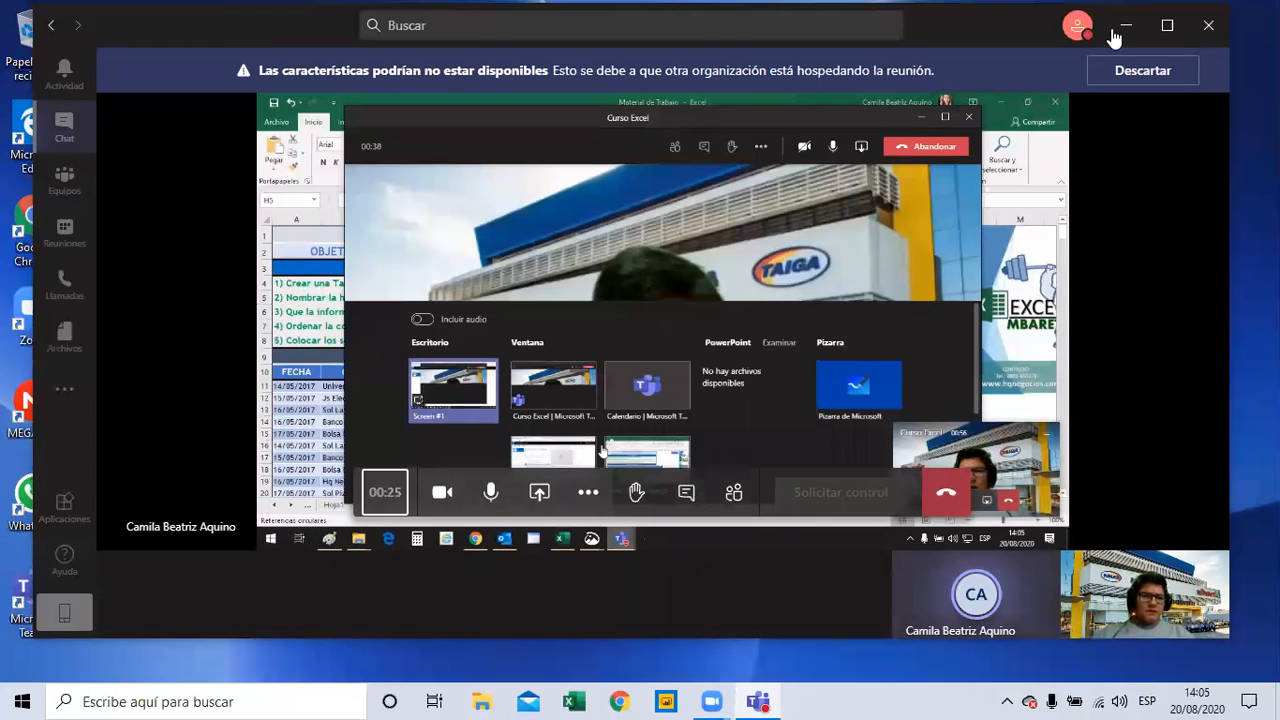
Maximize the meeting window, check the exercise instructions on sheet TabDin1, and return to sheet TD1.
click(1168, 31)
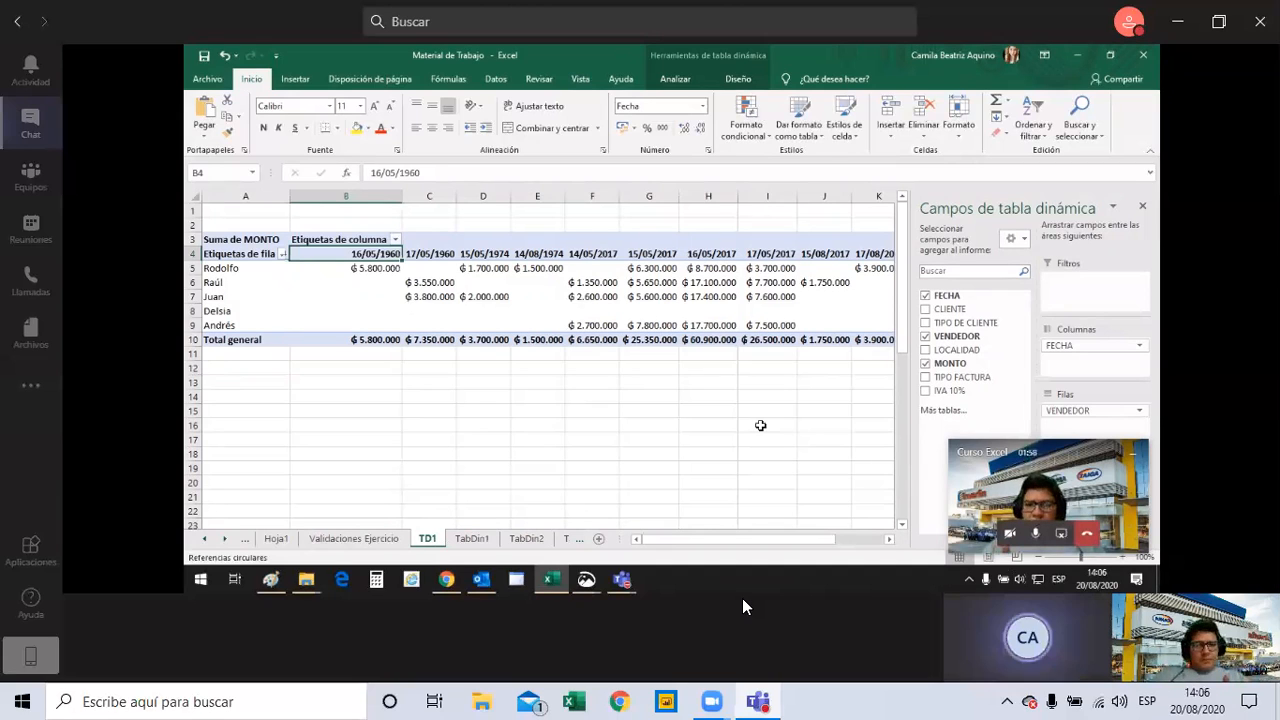
click(471, 539)
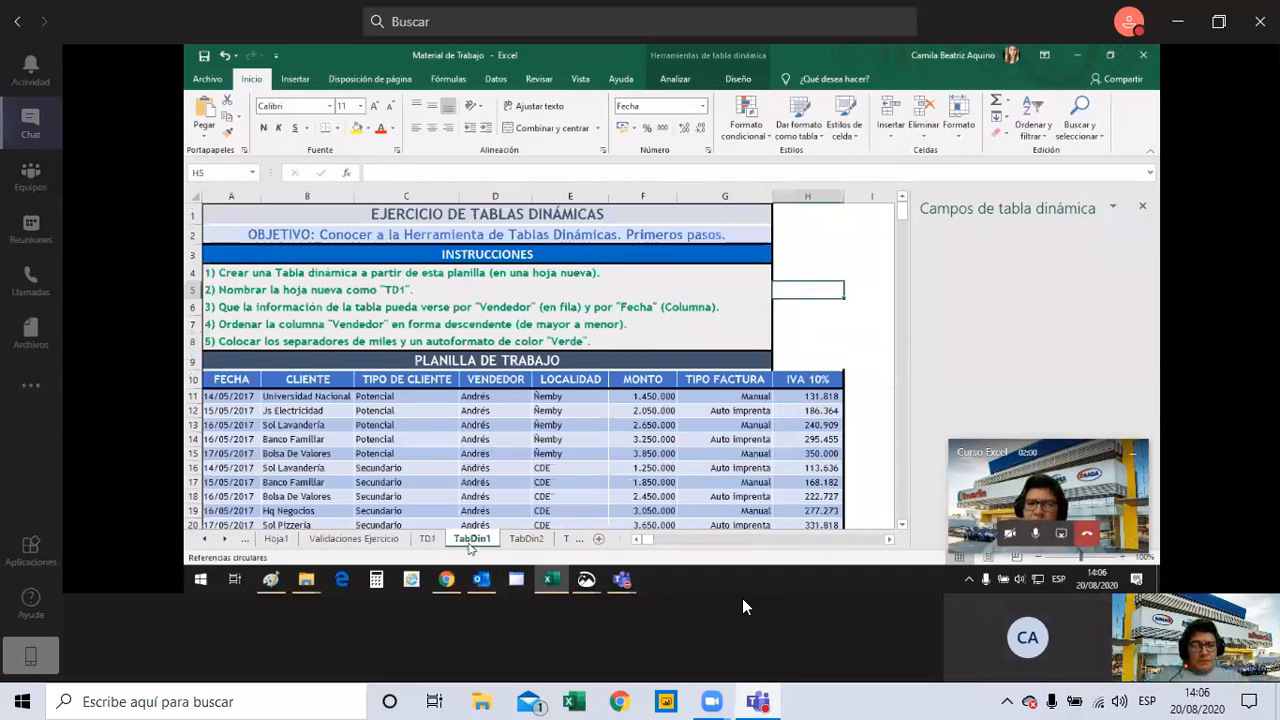
click(428, 539)
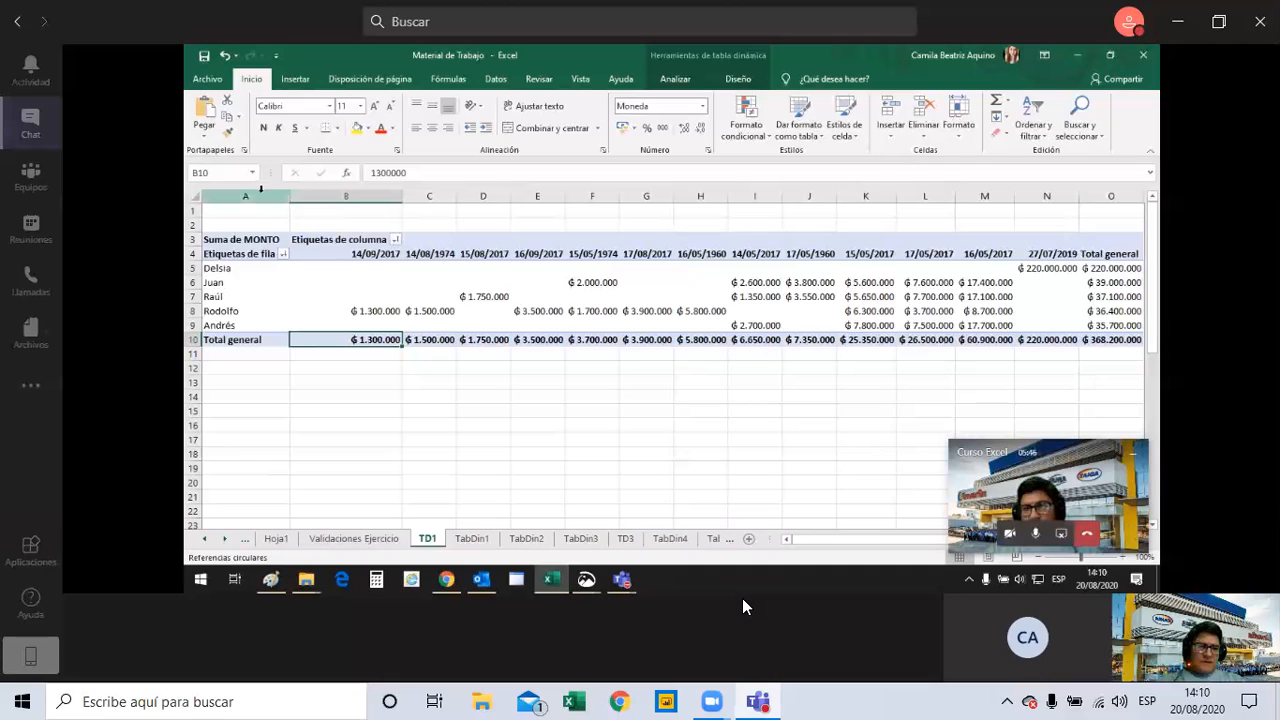
Display the field list of the pivot table on sheet TD1.
click(314, 272)
right_click(419, 288)
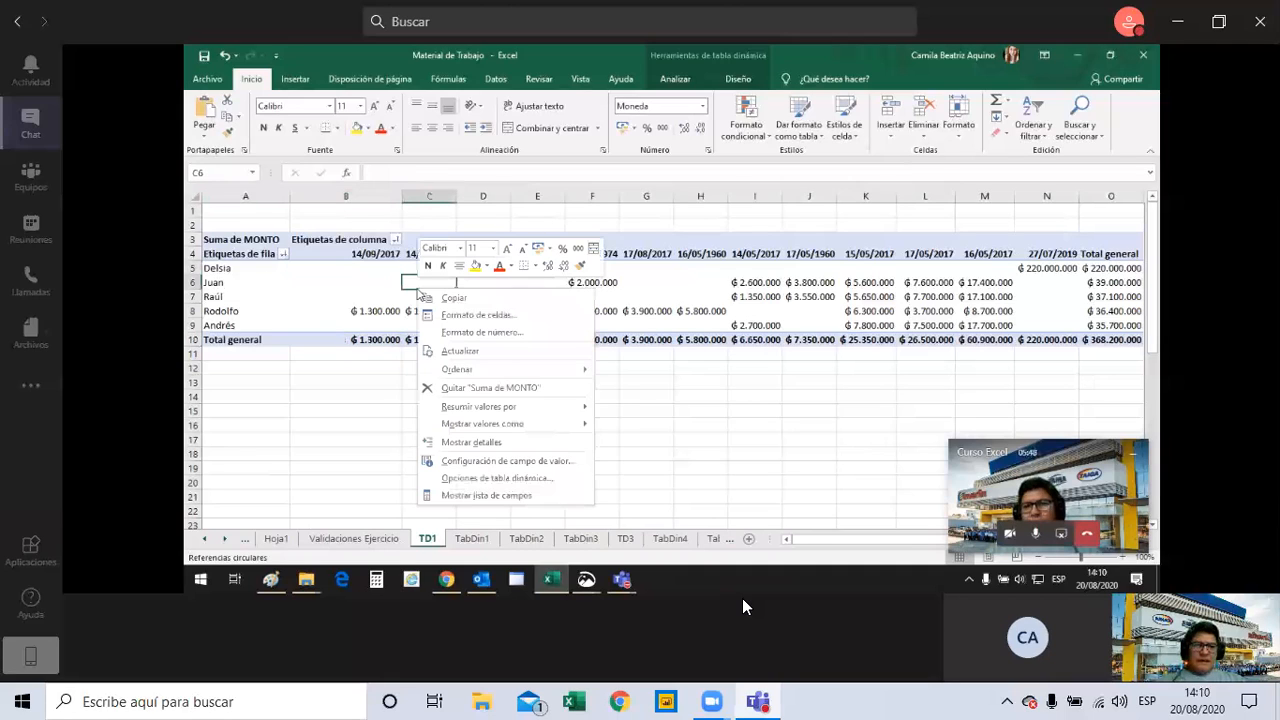
click(490, 495)
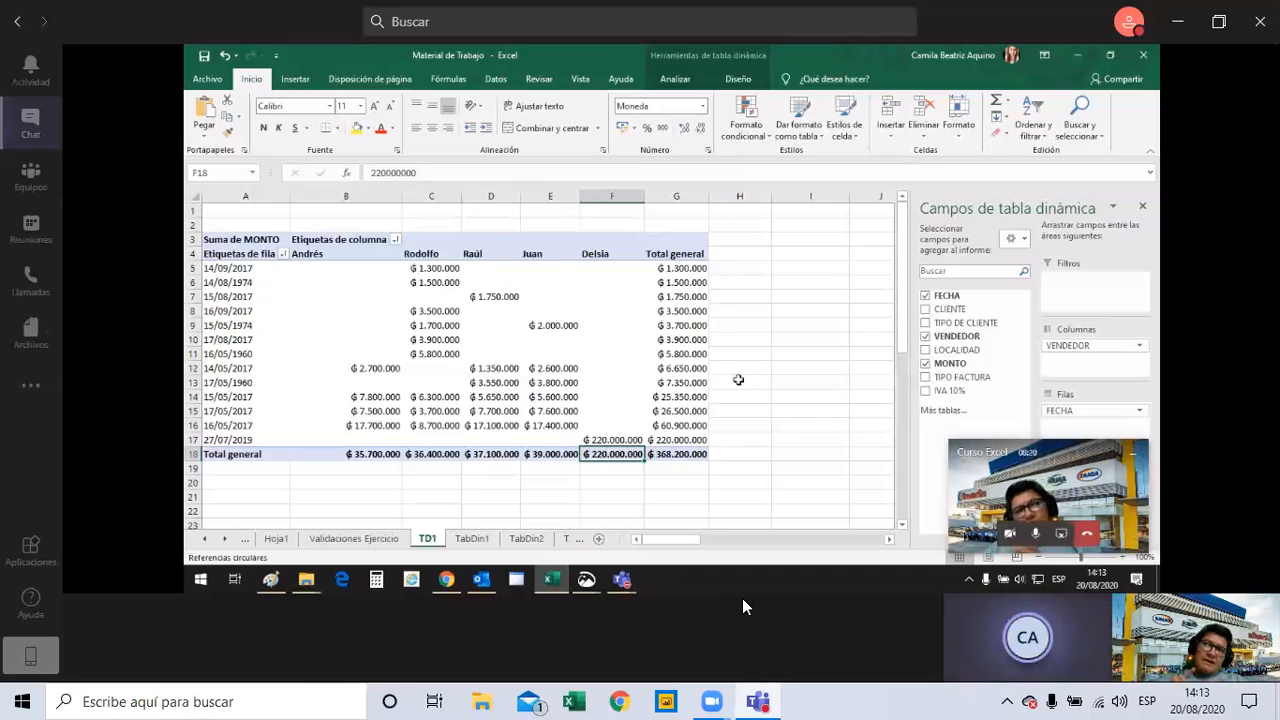
click(730, 286)
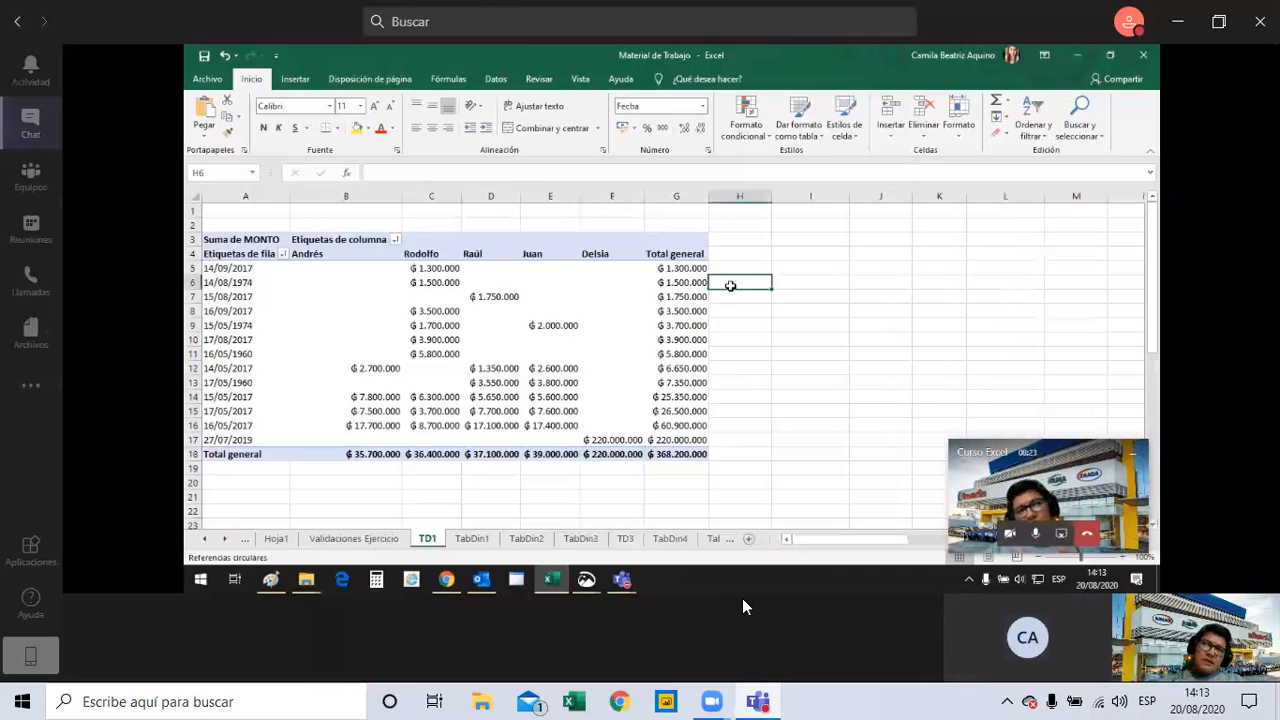
drag(740, 253, 736, 288)
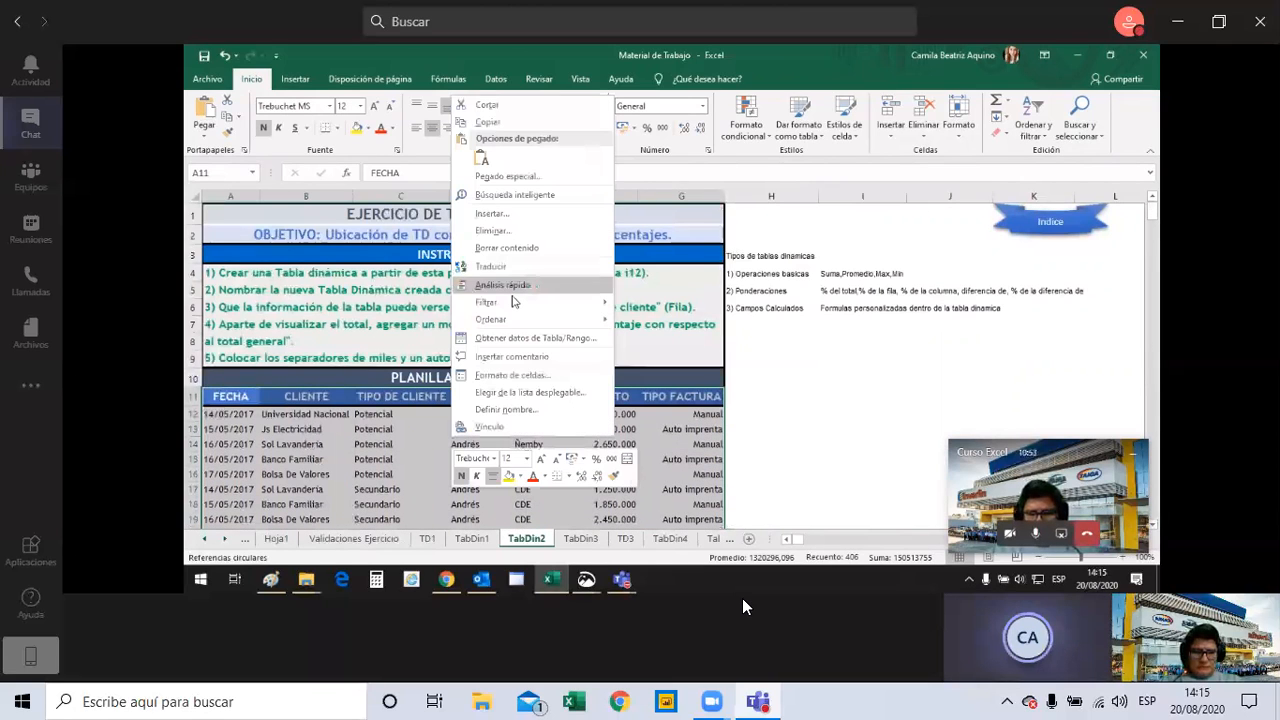
click(295, 82)
click(207, 122)
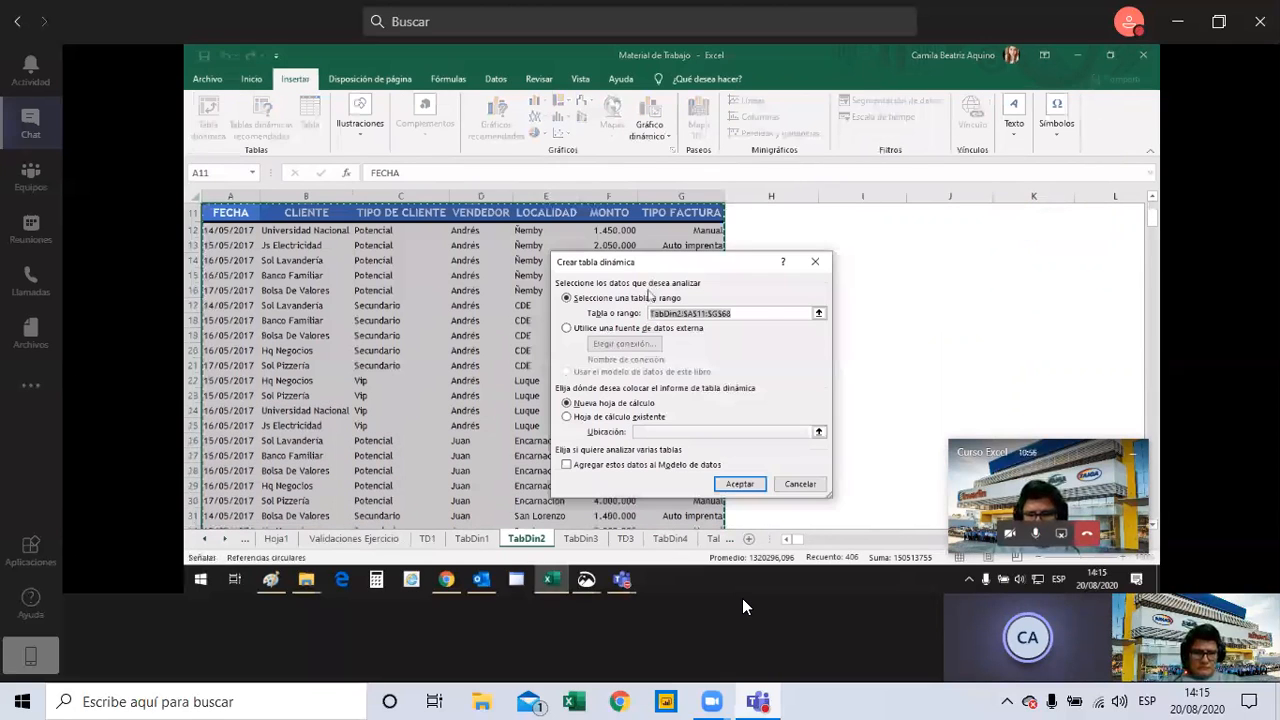
scroll(763, 312, up, 3)
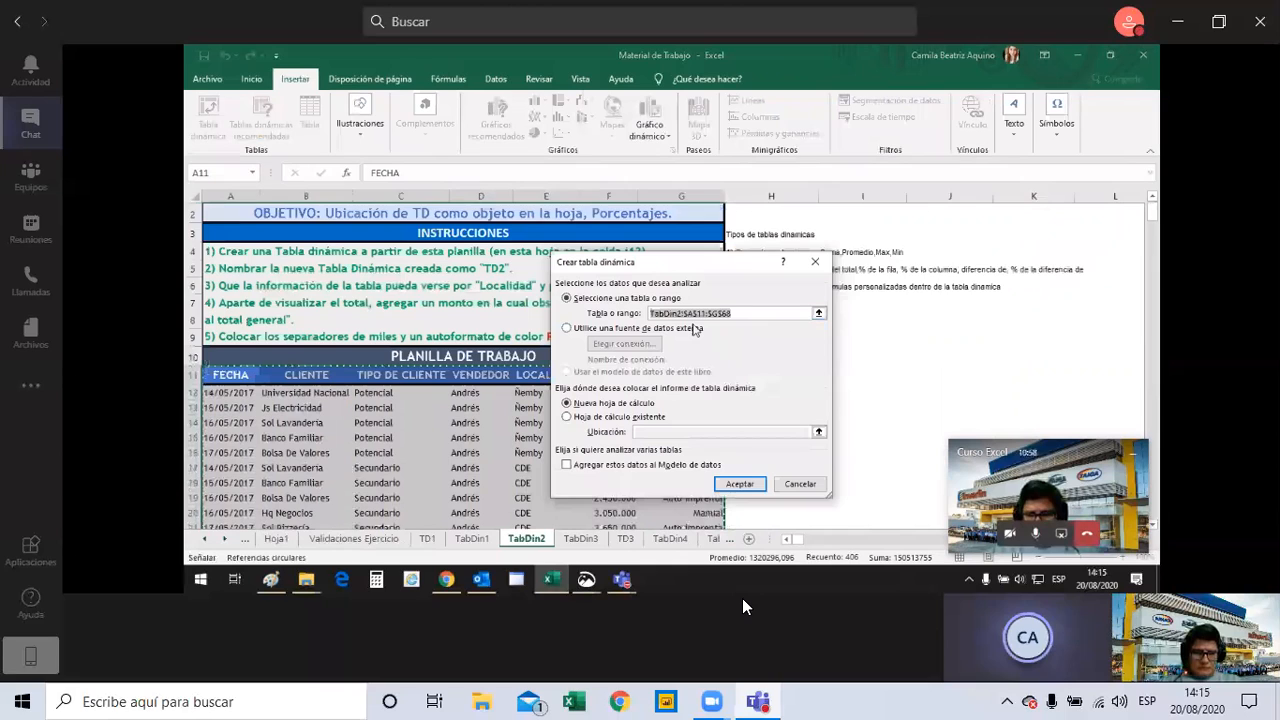
scroll(680, 275, down, 1)
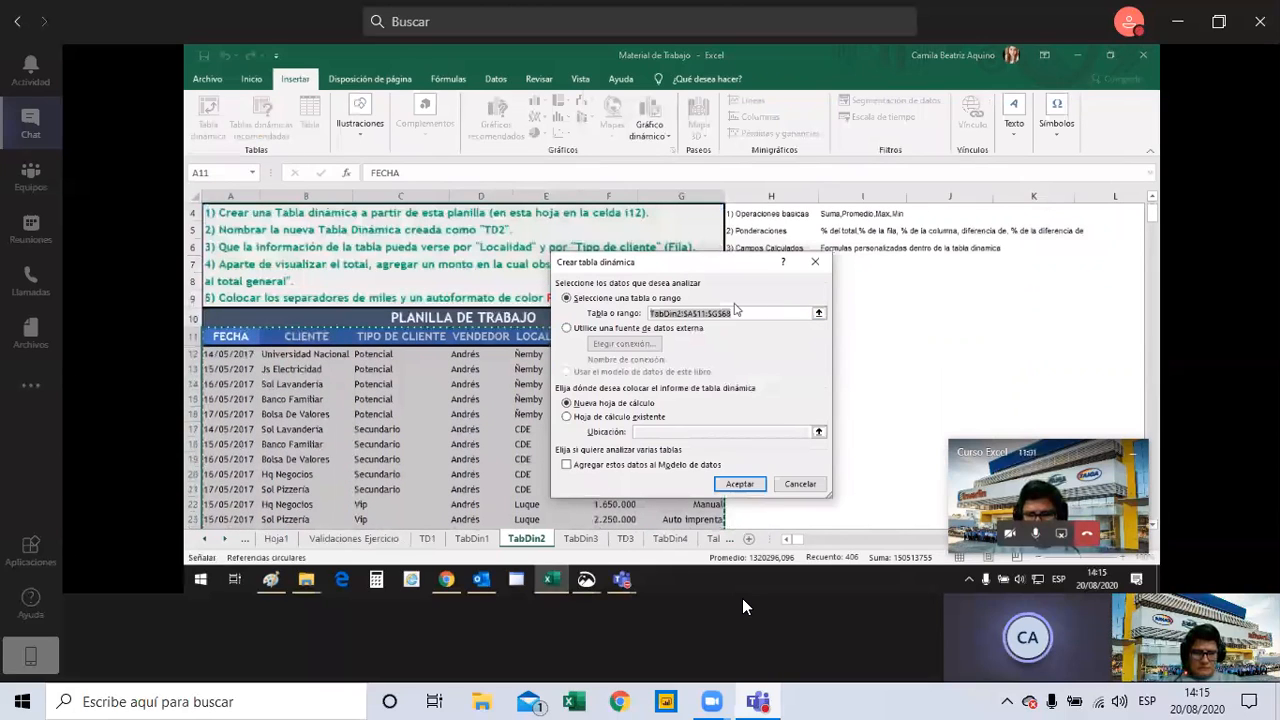
text(I12)
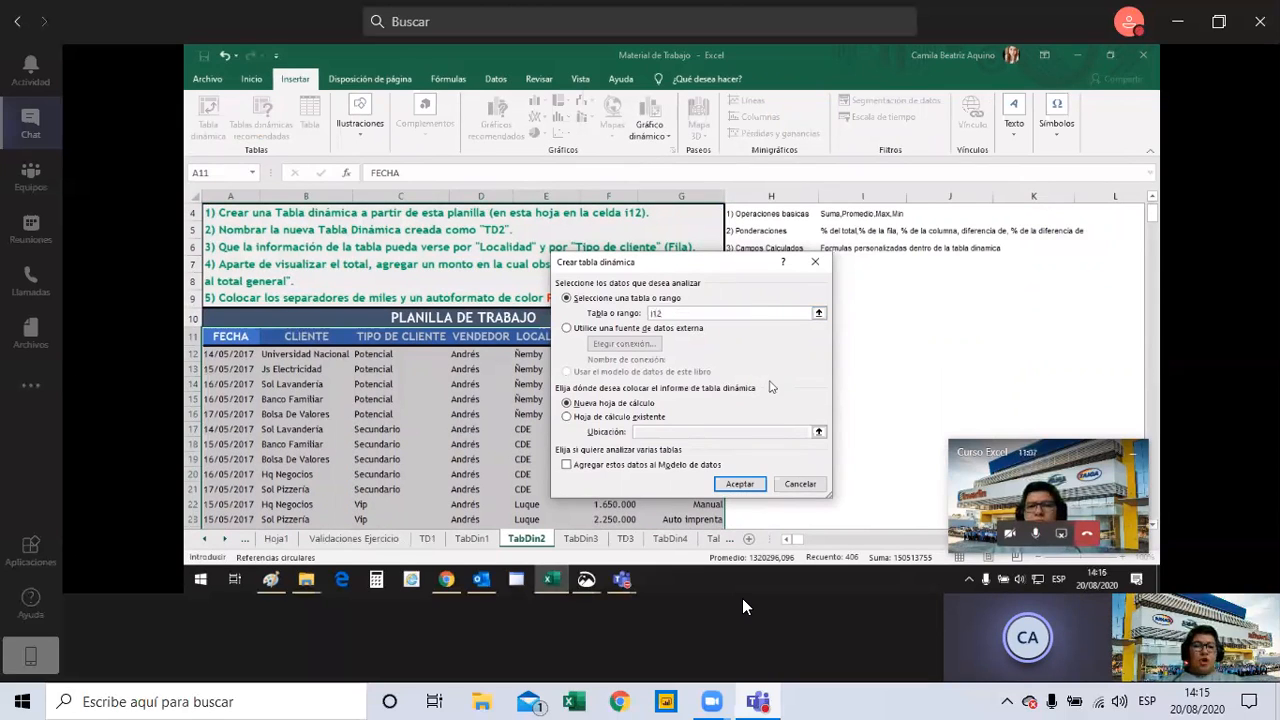
drag(707, 266, 852, 298)
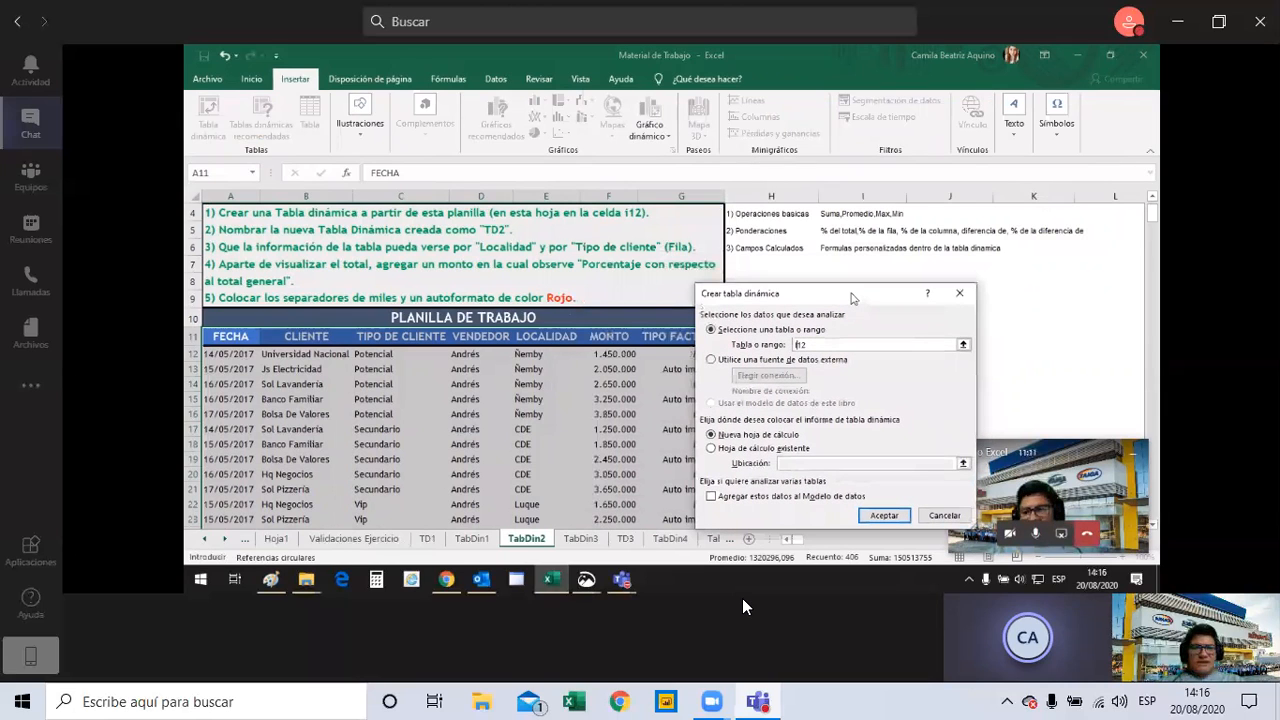
drag(232, 337, 701, 566)
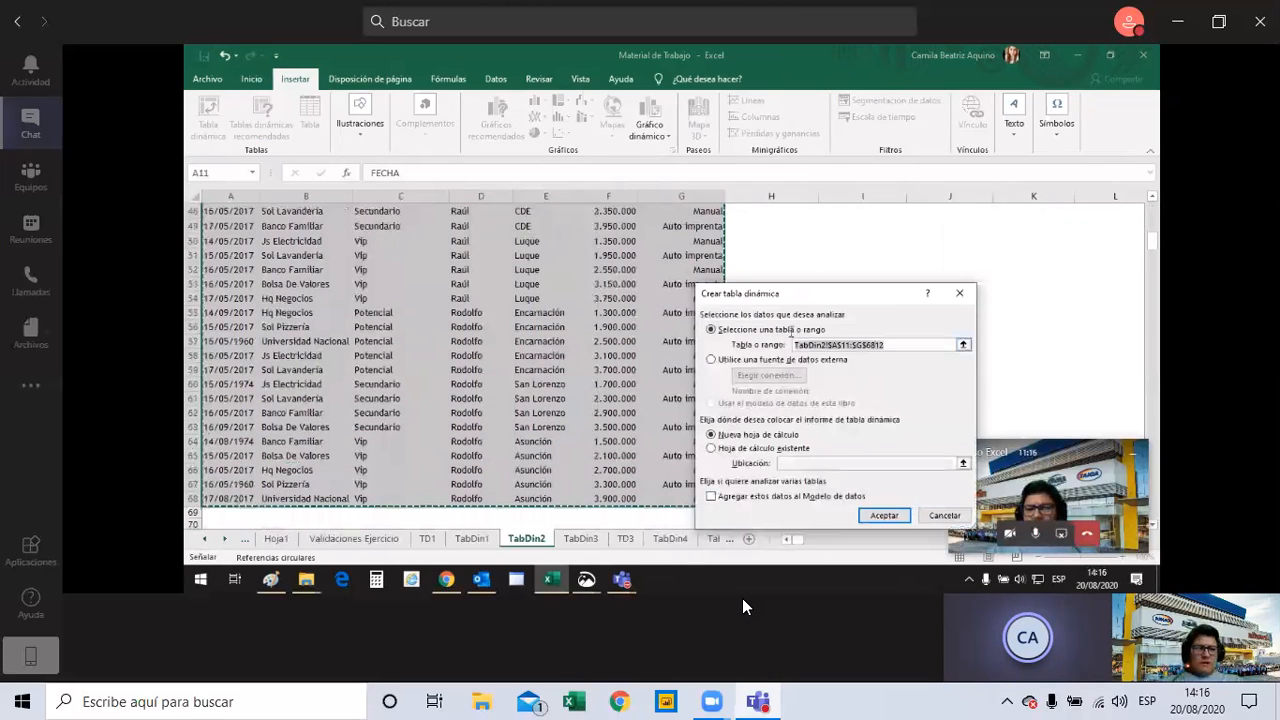
key(BackSpace)
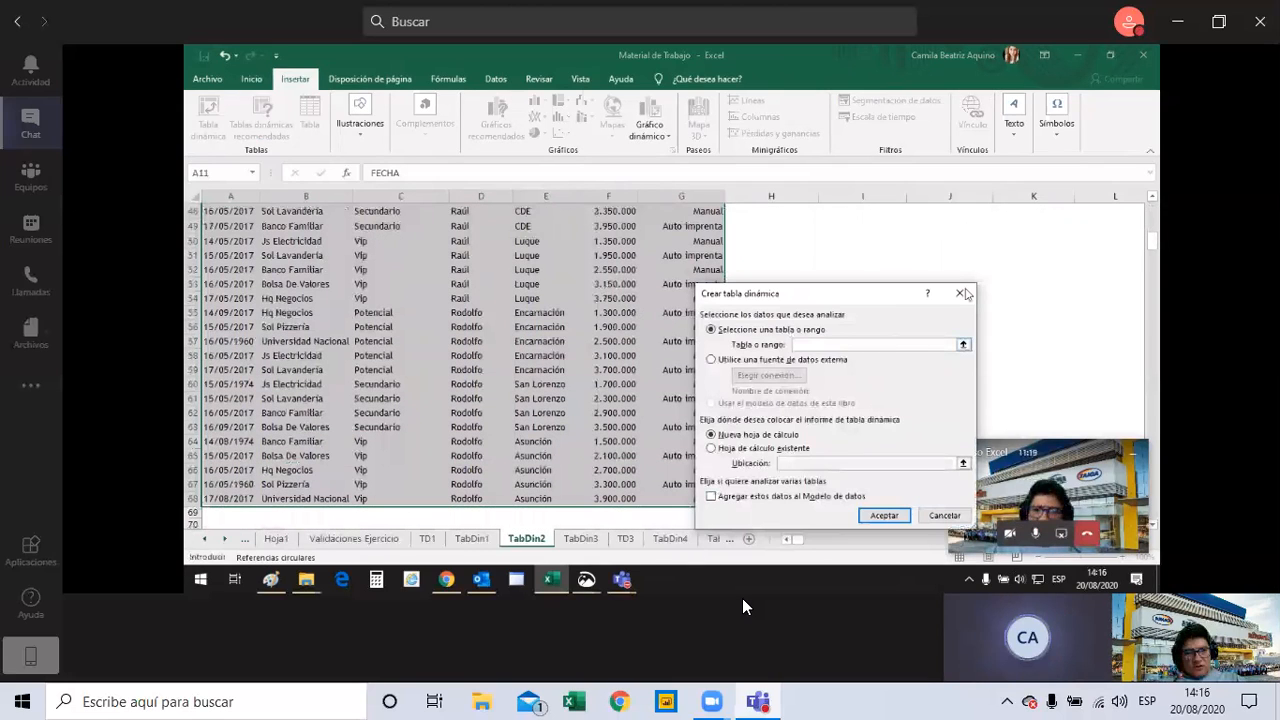
click(960, 293)
Create a pivot table from range A11:G68 of sheet TabDin2, placed in the existing worksheet at cell I12.
scroll(240, 398, up, 3)
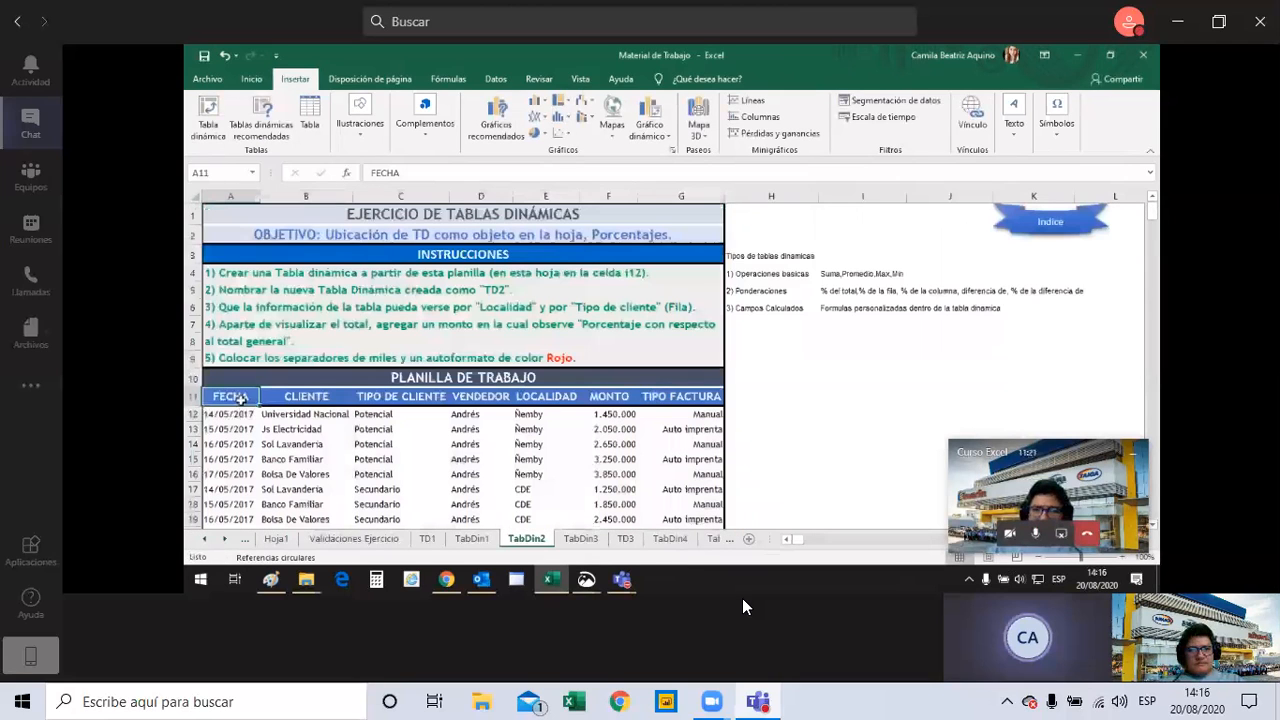
drag(240, 398, 700, 397)
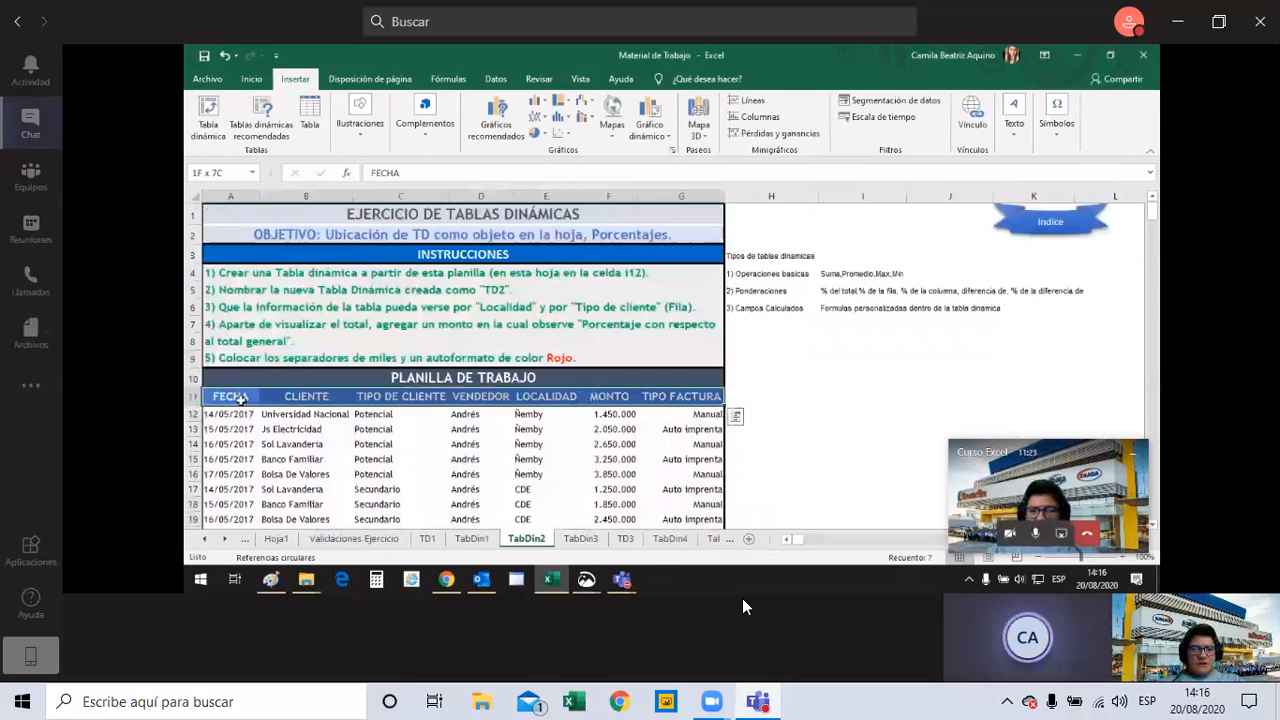
key(ctrl+shift+Down)
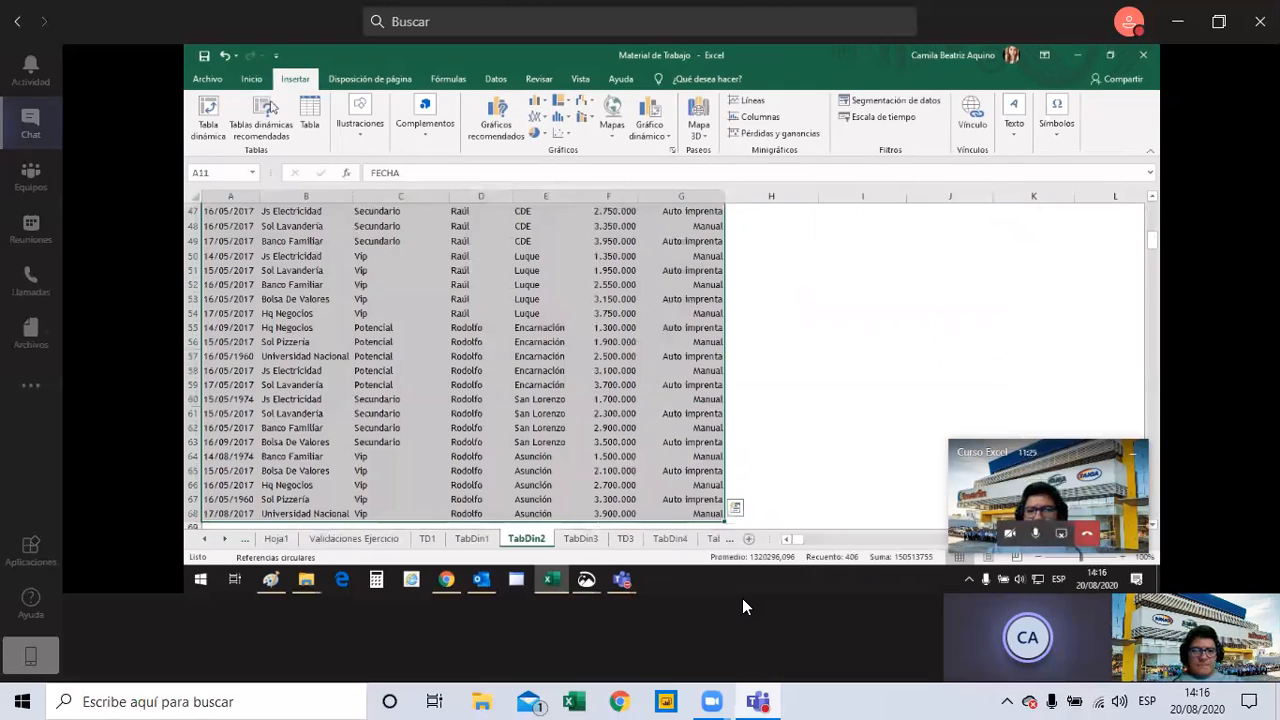
click(218, 136)
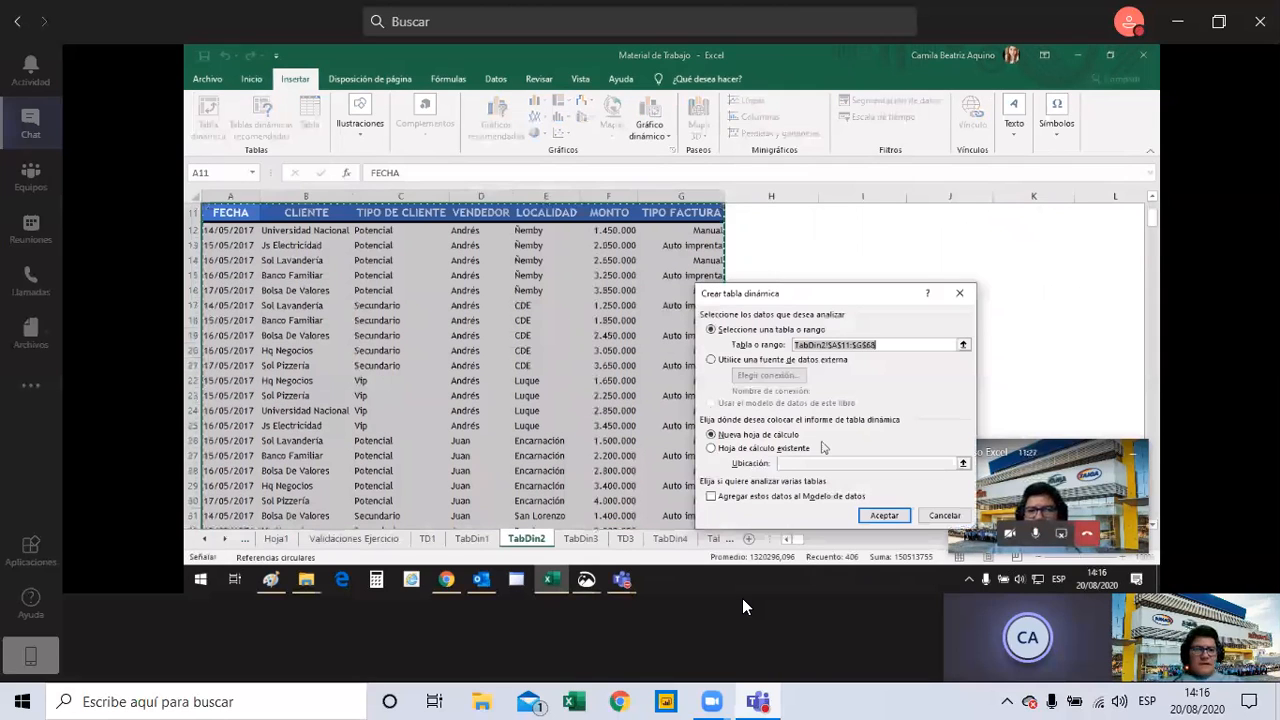
click(722, 450)
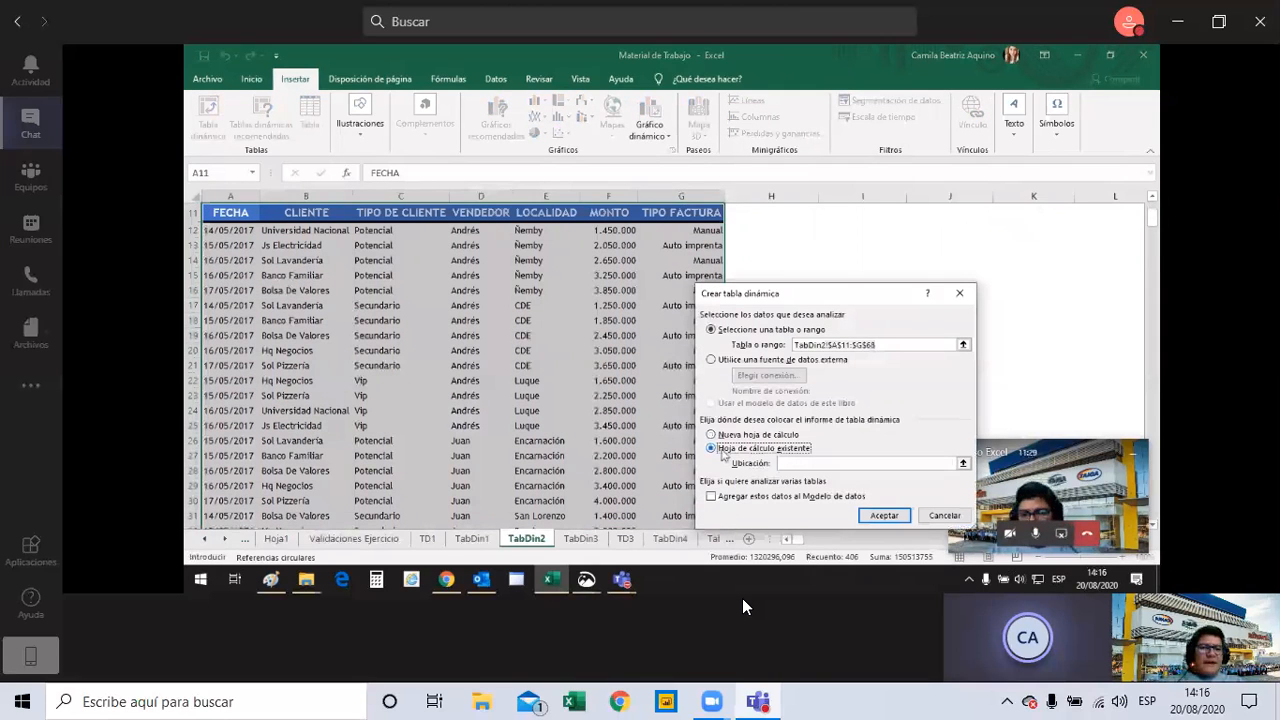
click(813, 462)
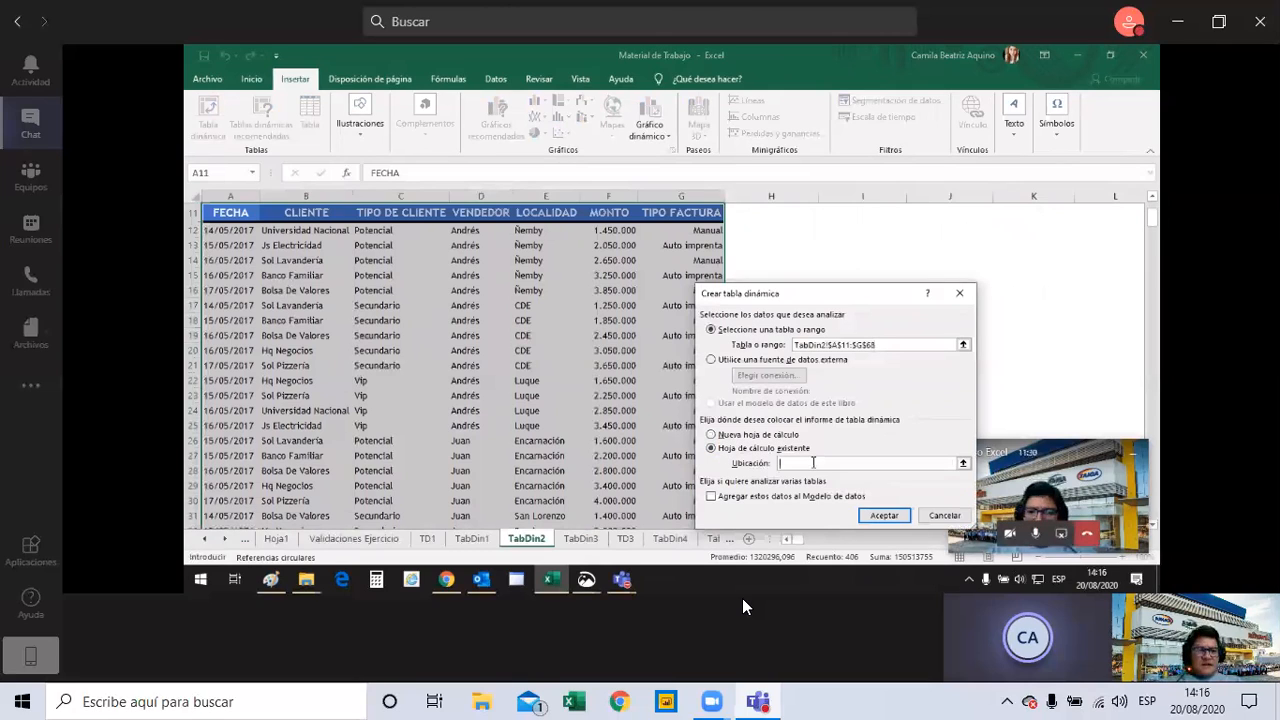
text(i12)
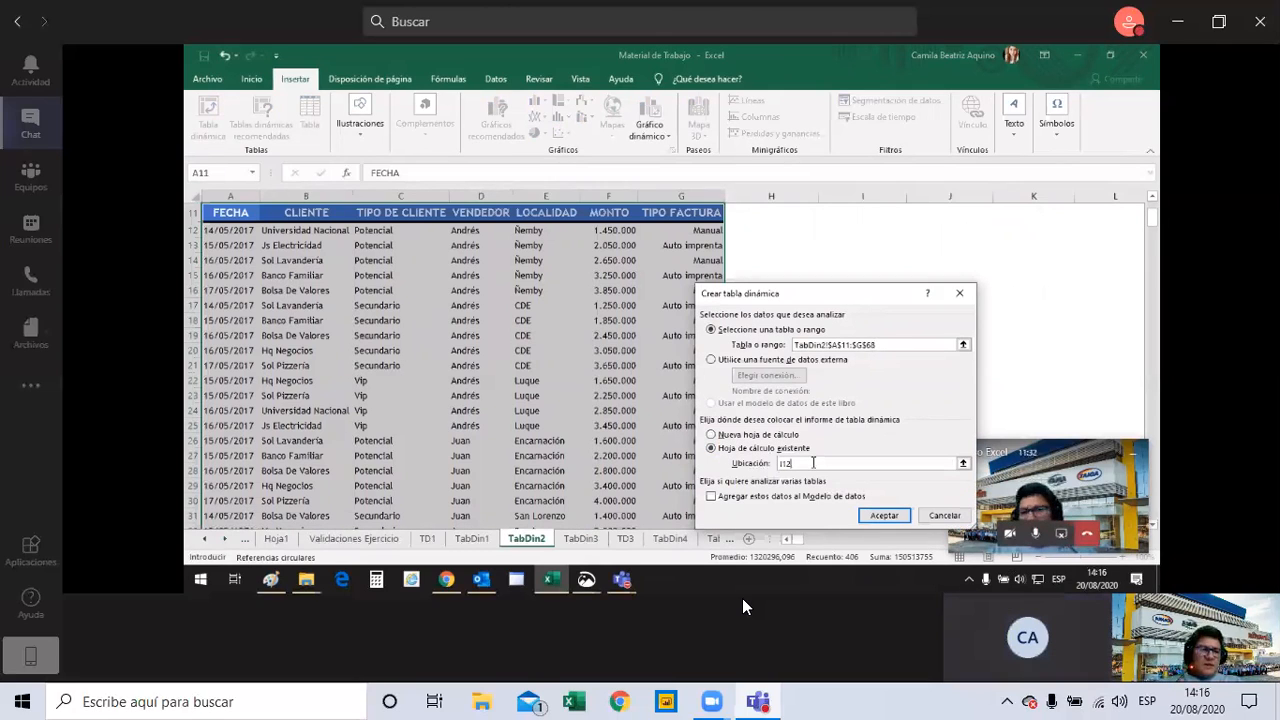
click(873, 514)
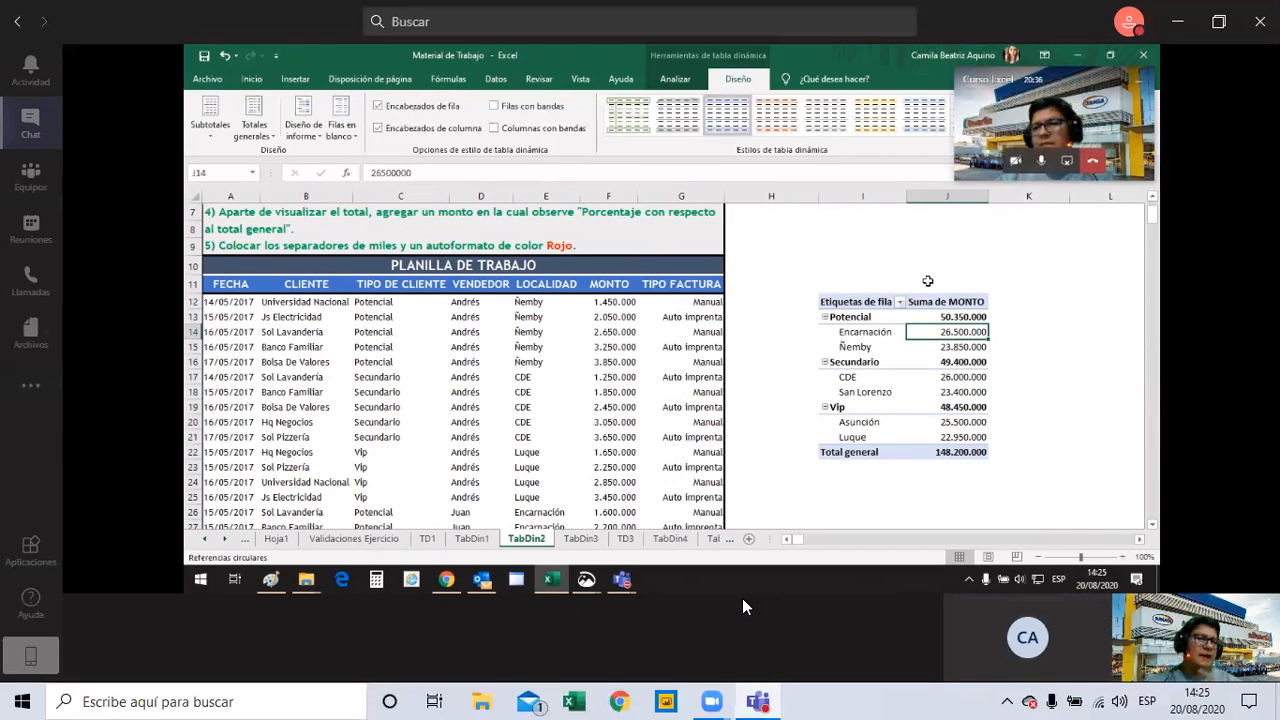
Try to set the number format of the Suma de MONTO value field to the Porcentaje category.
right_click(940, 318)
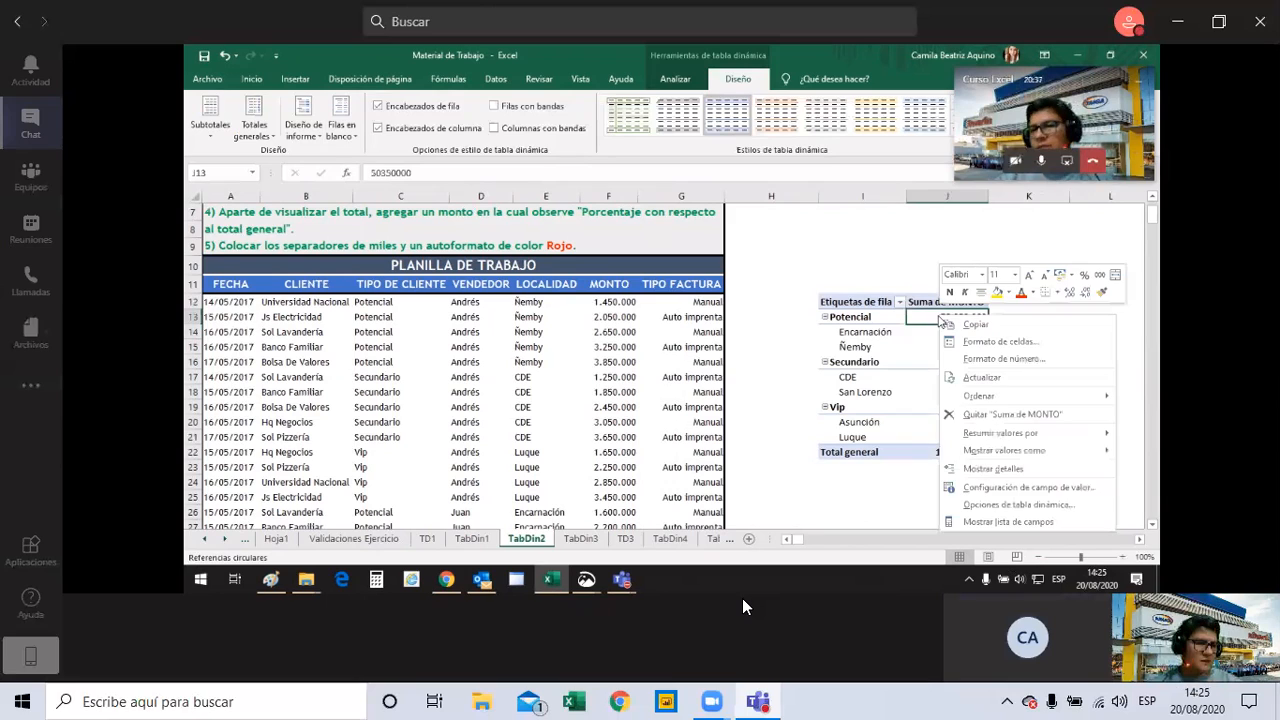
click(1006, 494)
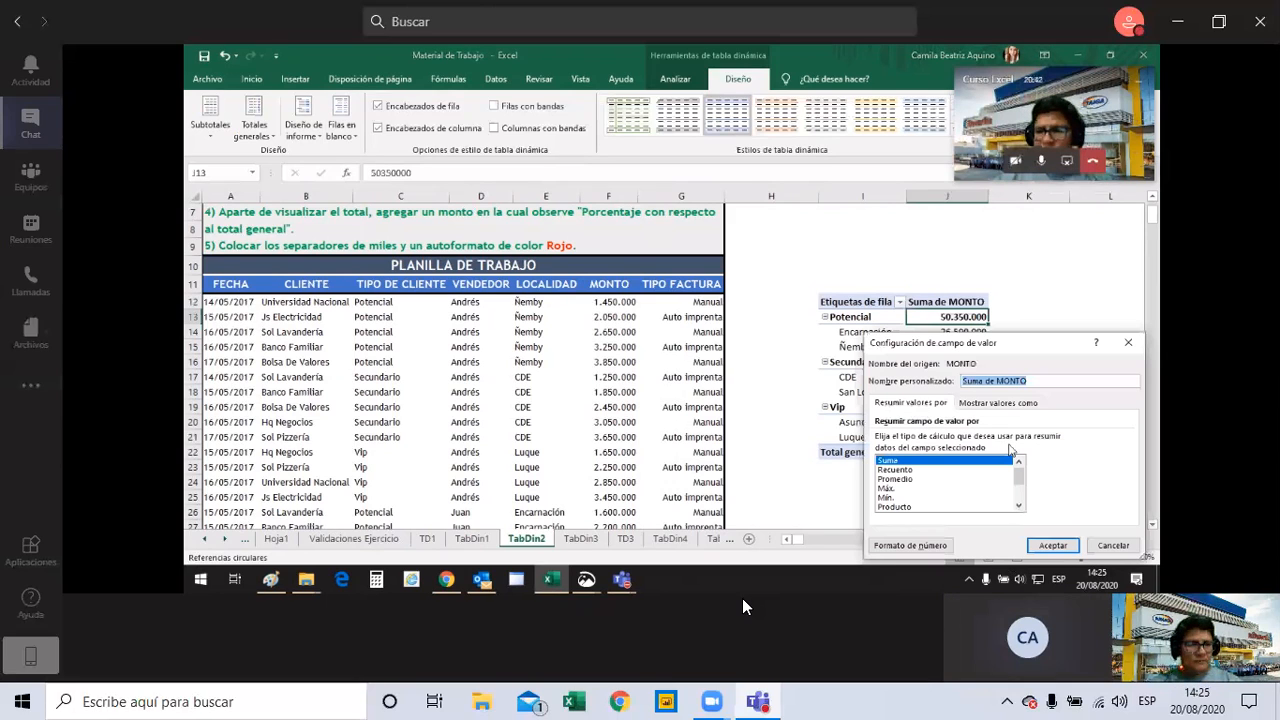
click(939, 546)
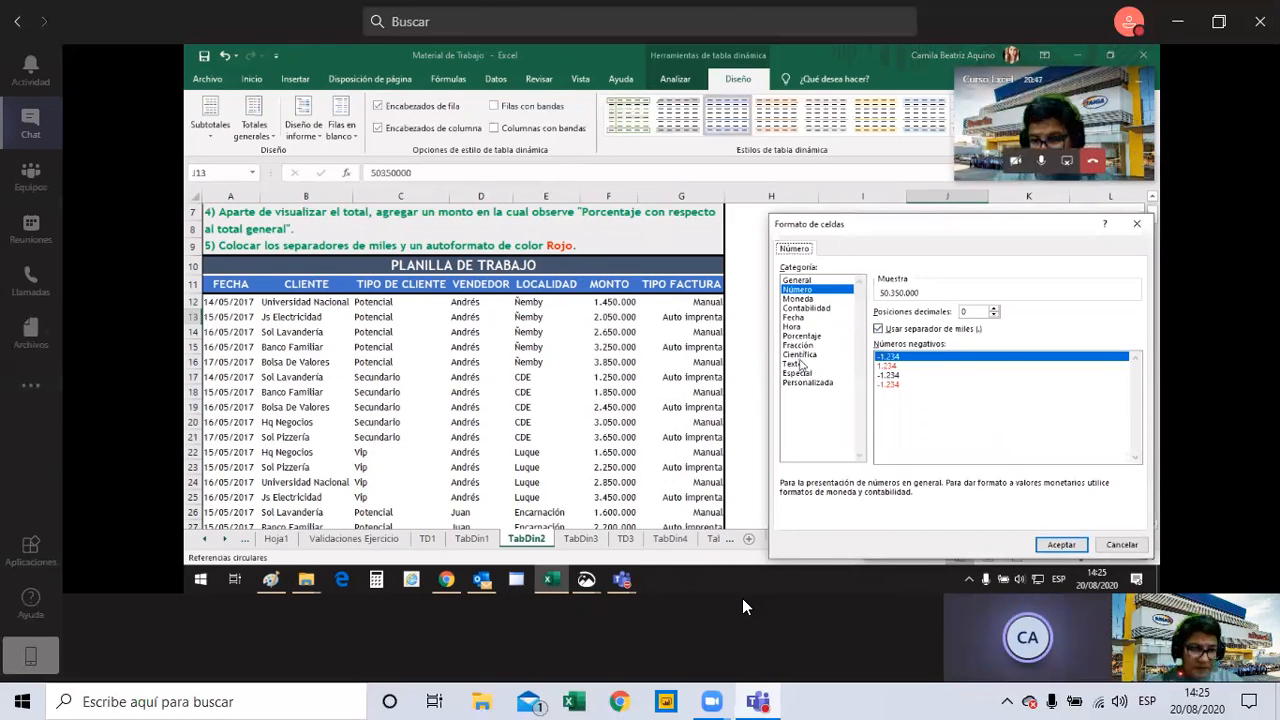
click(802, 337)
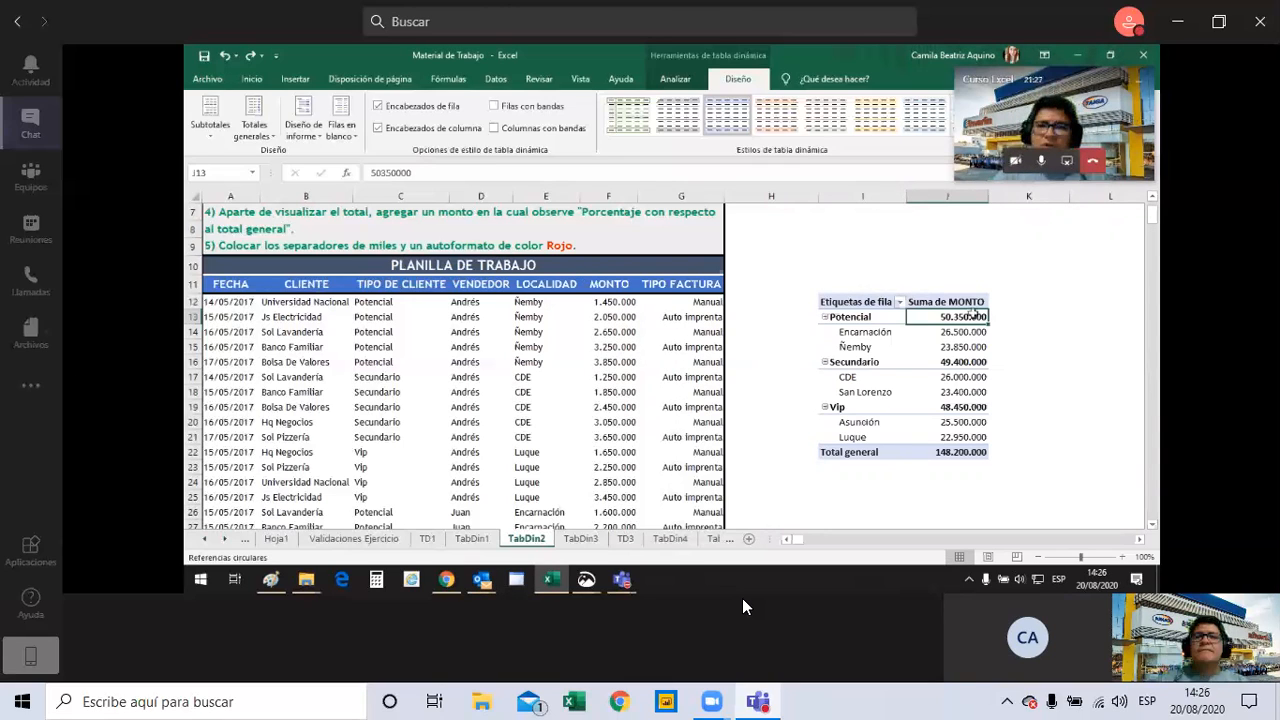
Display the field list of the pivot table on TabDin2 to examine its row and value fields.
right_click(973, 314)
click(1017, 522)
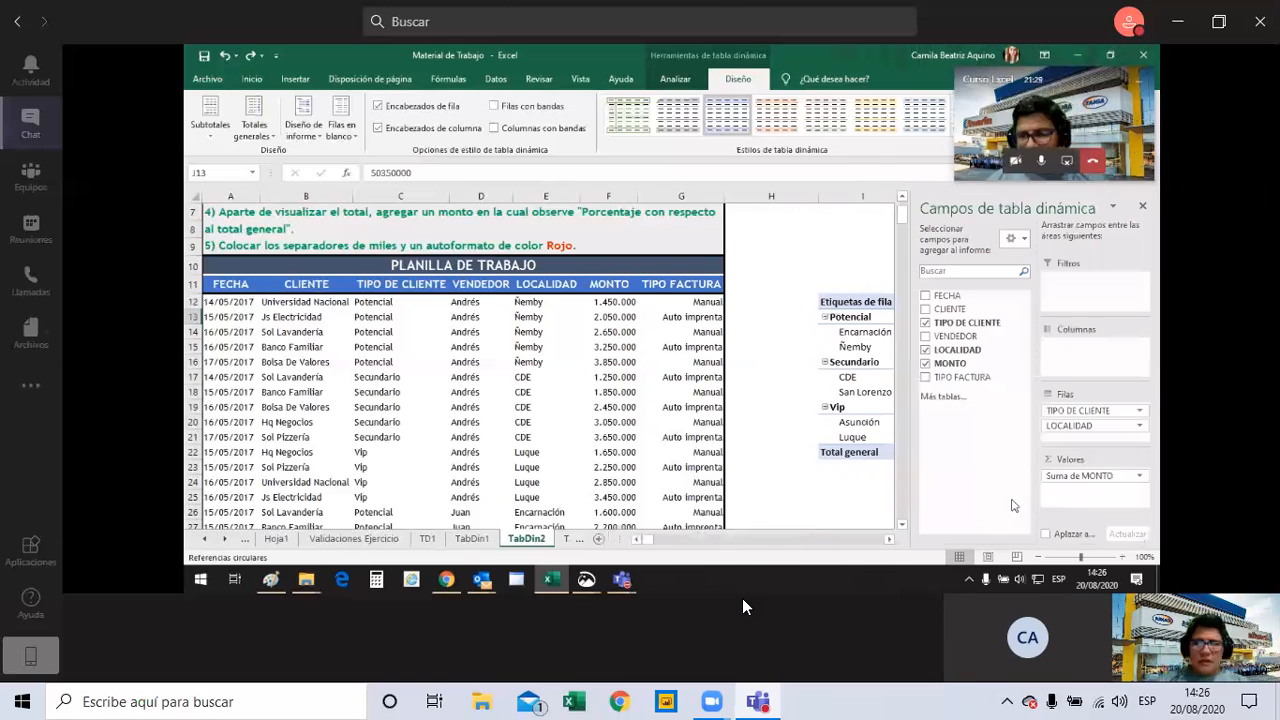
drag(762, 285, 716, 316)
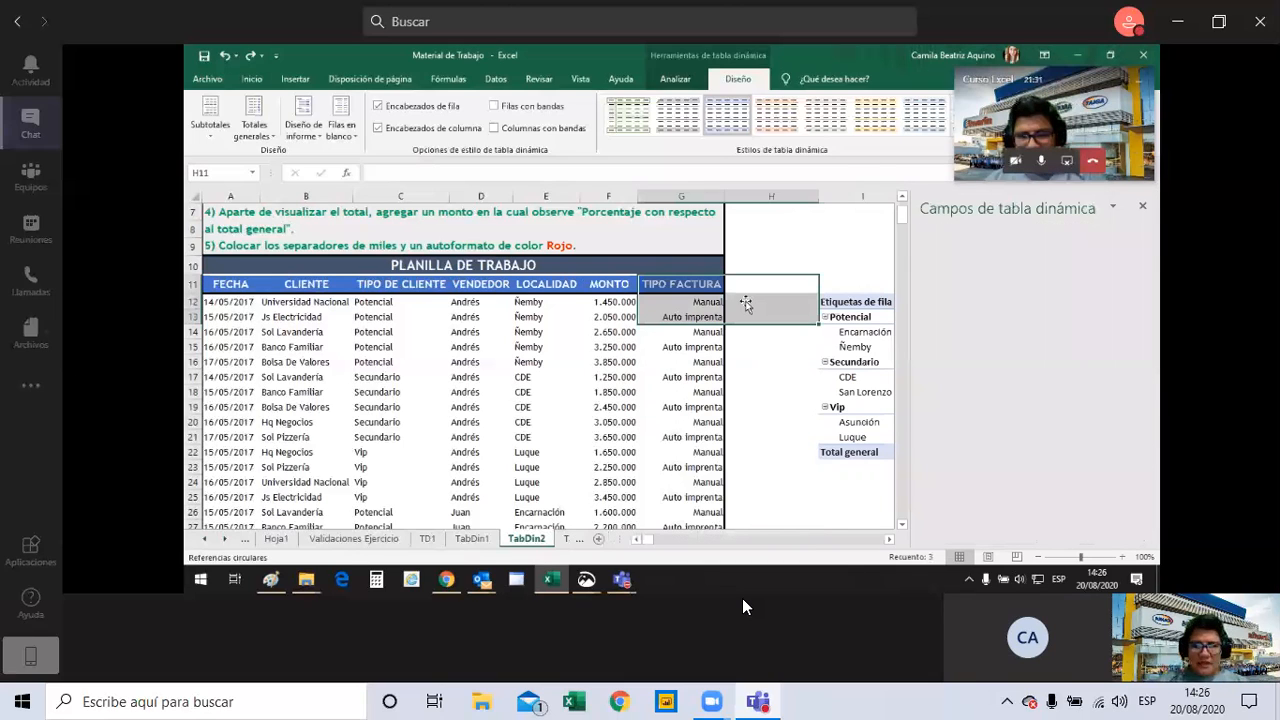
Insert a new column between MONTO and TIPO FACTURA in the source table.
click(690, 286)
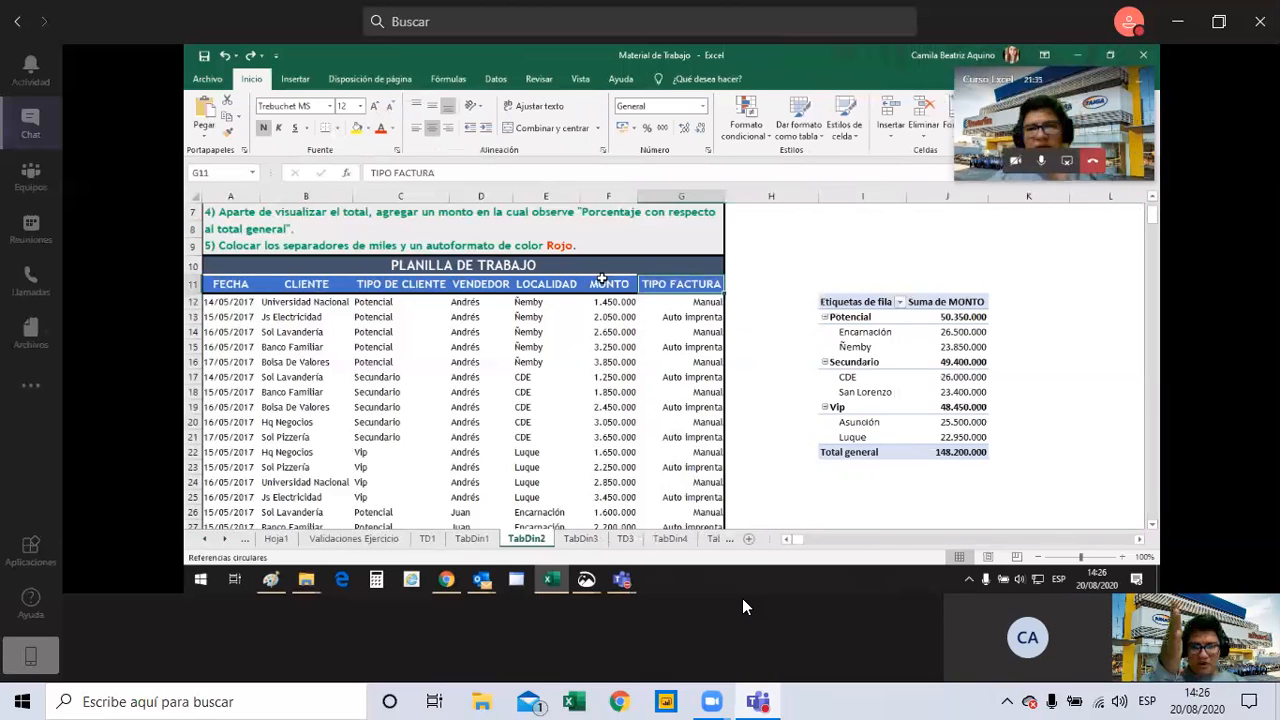
right_click(671, 190)
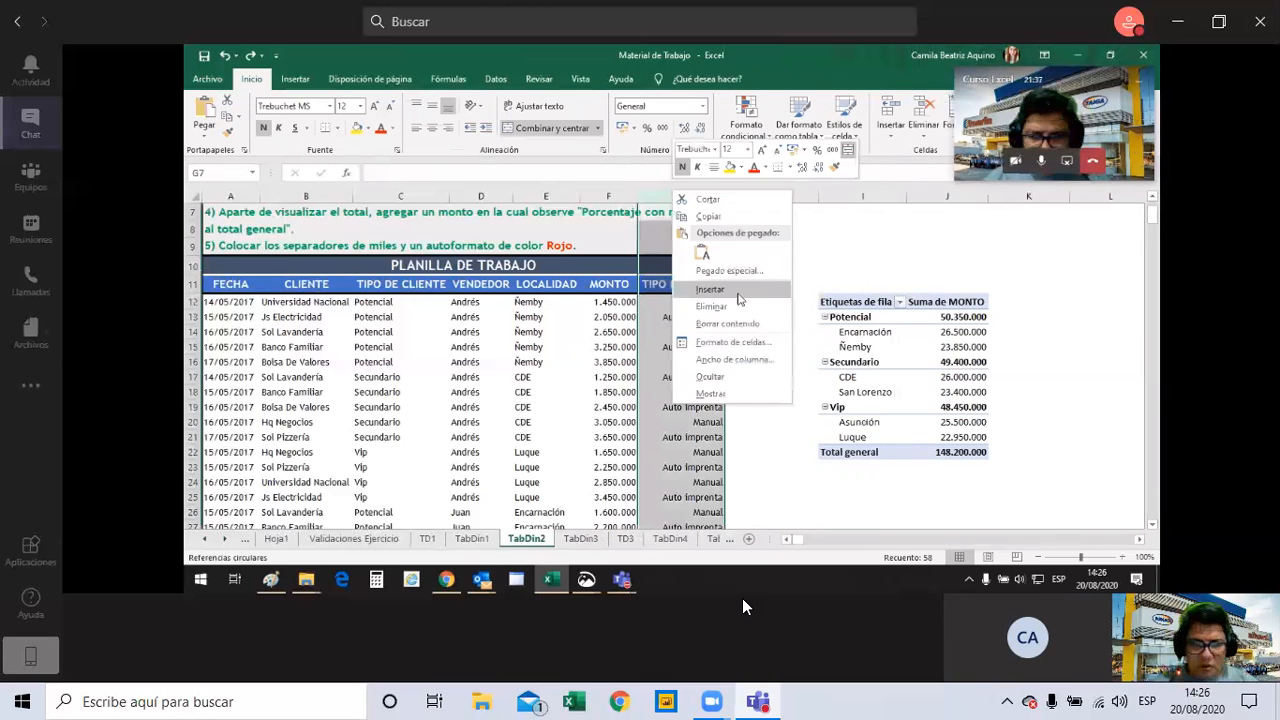
click(737, 292)
click(653, 301)
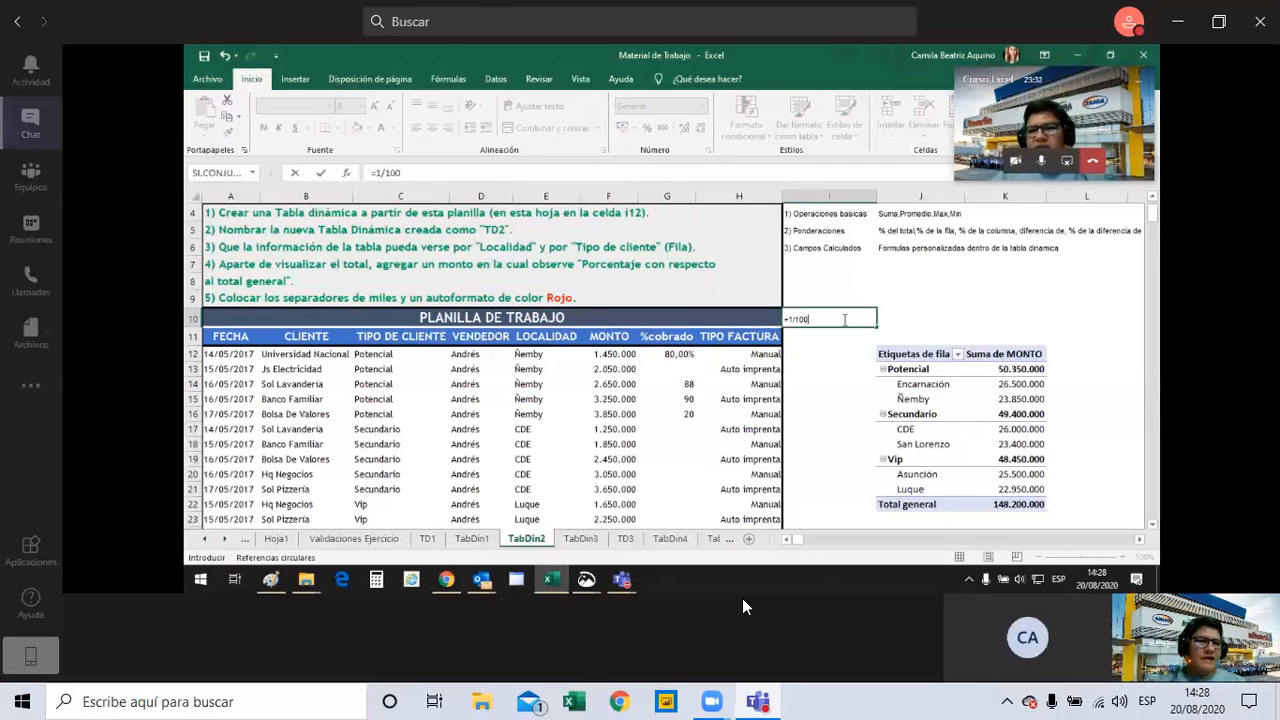
Enter the formula =1/100 in cell I10.
key(Return)
click(843, 319)
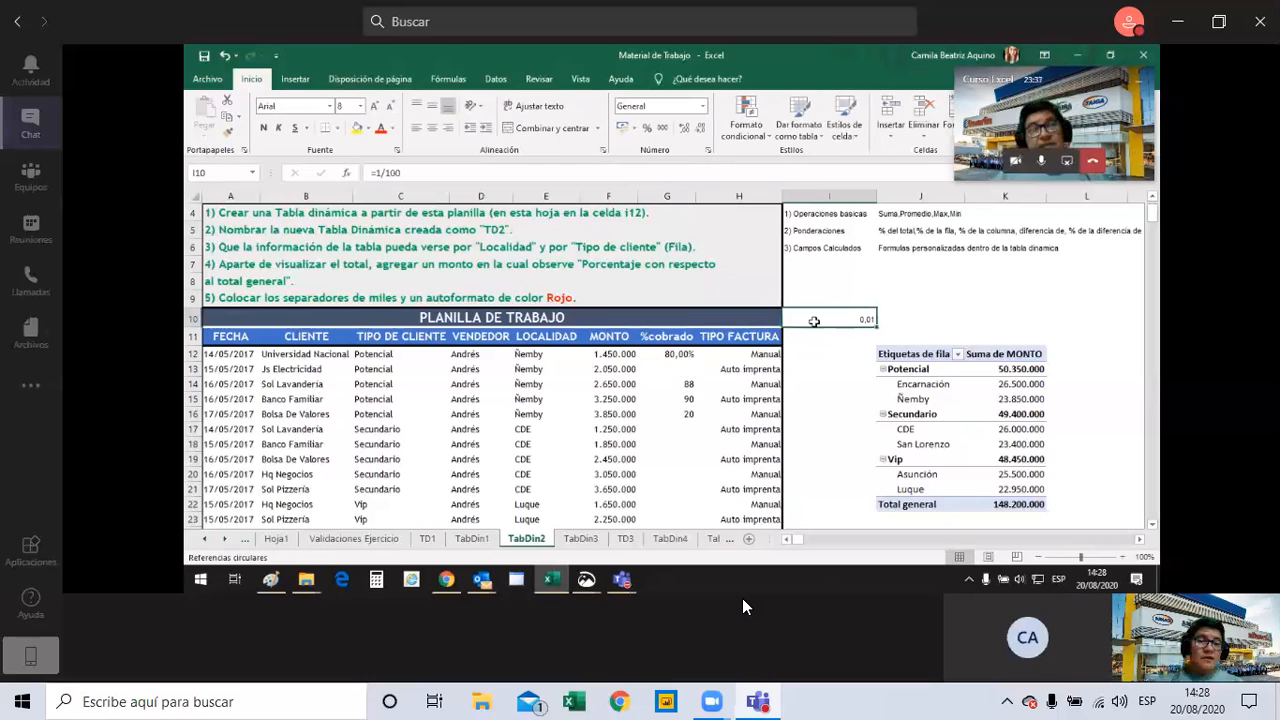
Clear cell I10 and re-enter its formula as =1/100.
key(BackSpace)
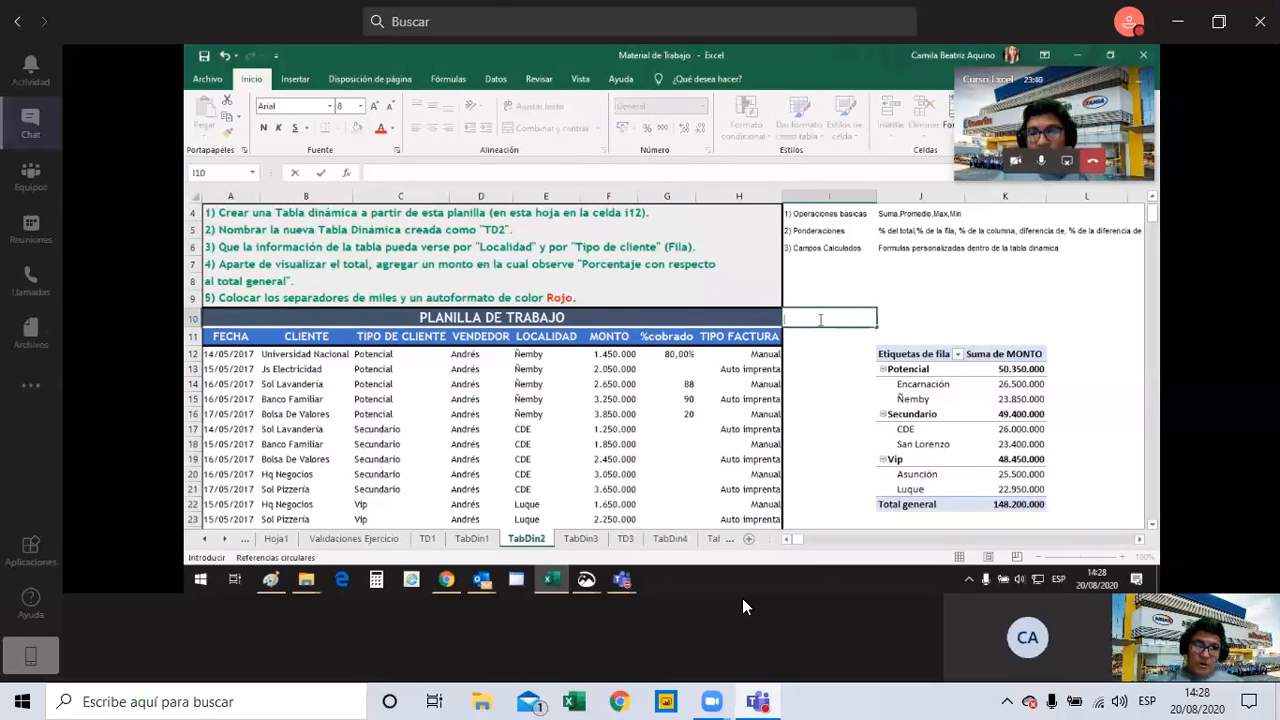
text(=10)
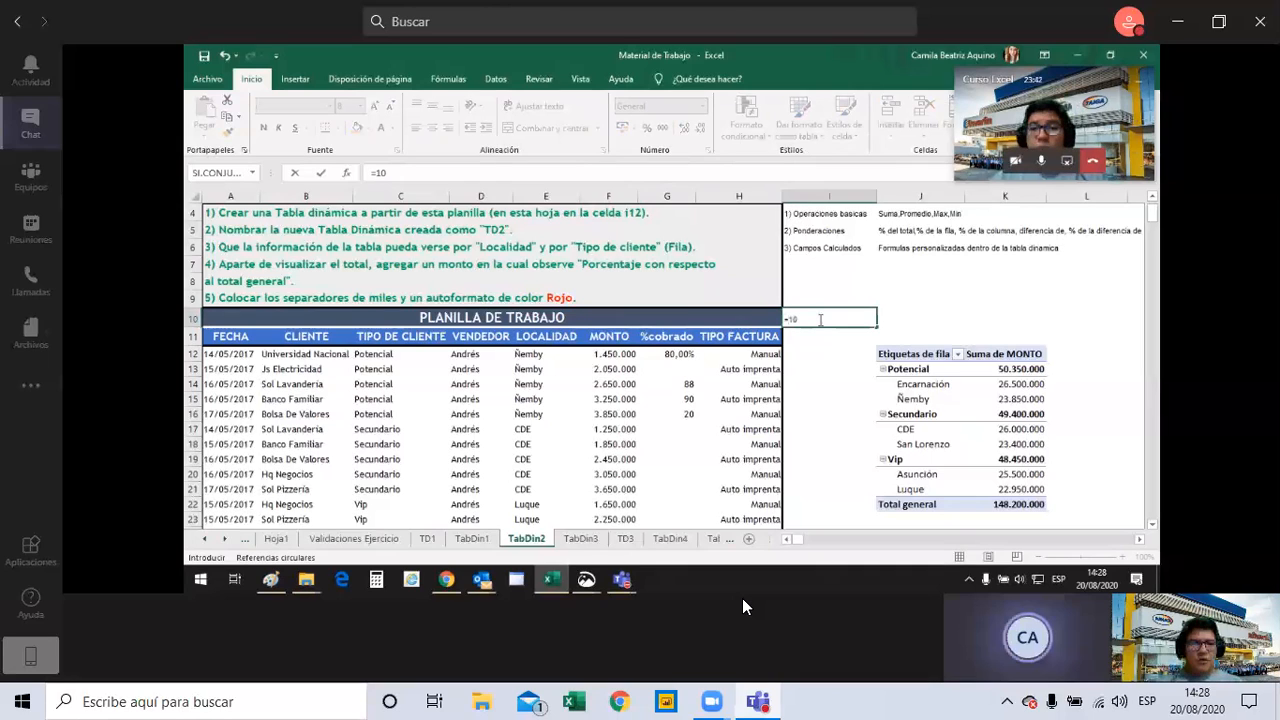
text(/)
key(BackSpace)
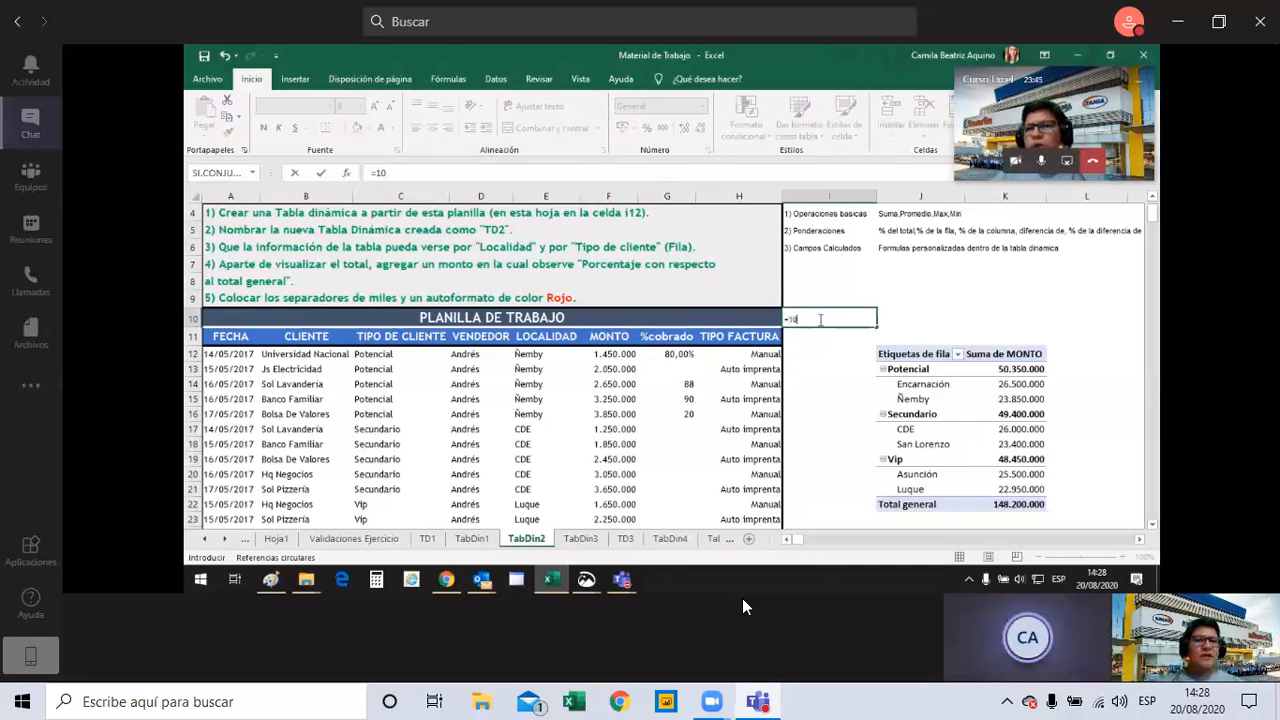
key(BackSpace)
text(/100)
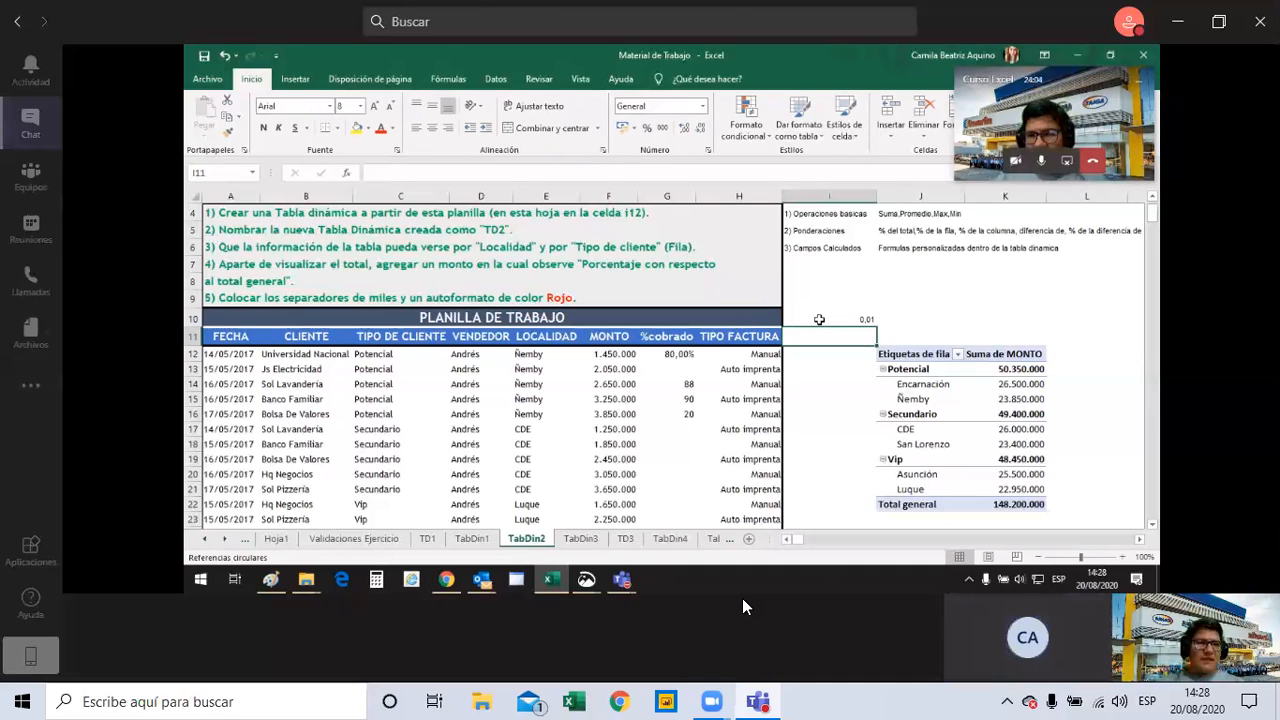
click(819, 319)
key(Return)
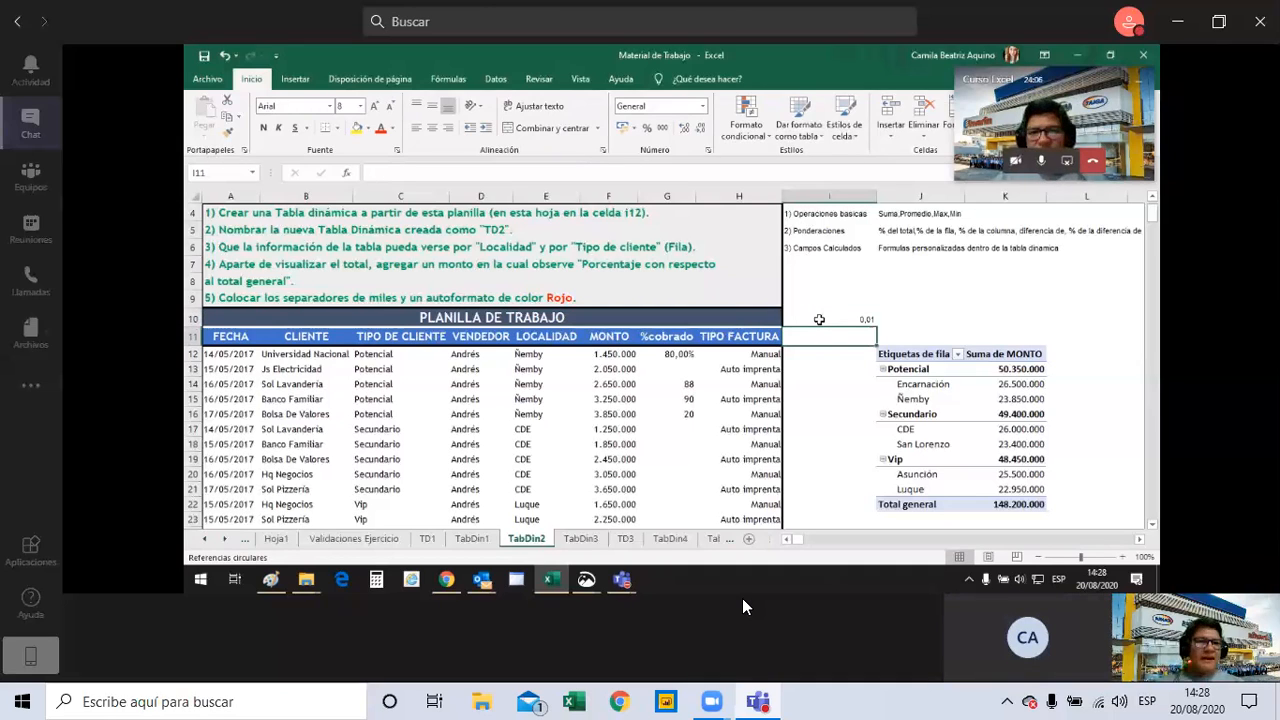
click(819, 319)
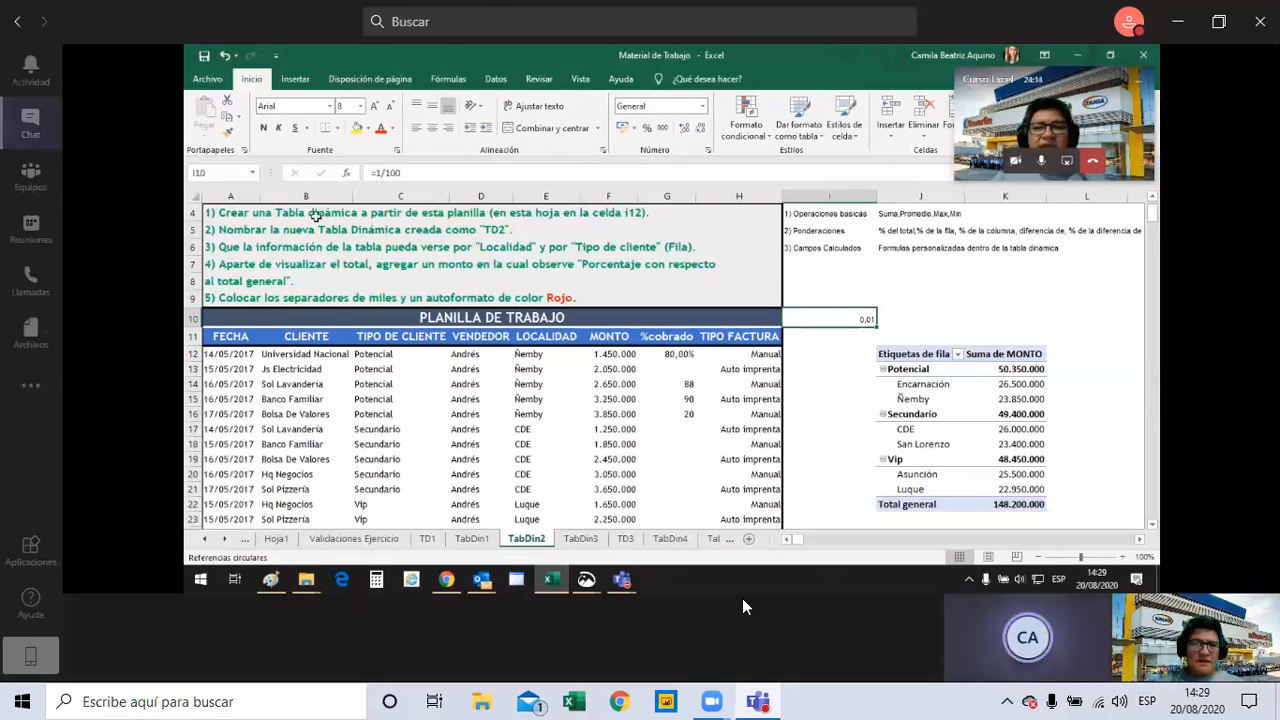
Change the formula in cell I10 to =10/100.
click(387, 173)
text())
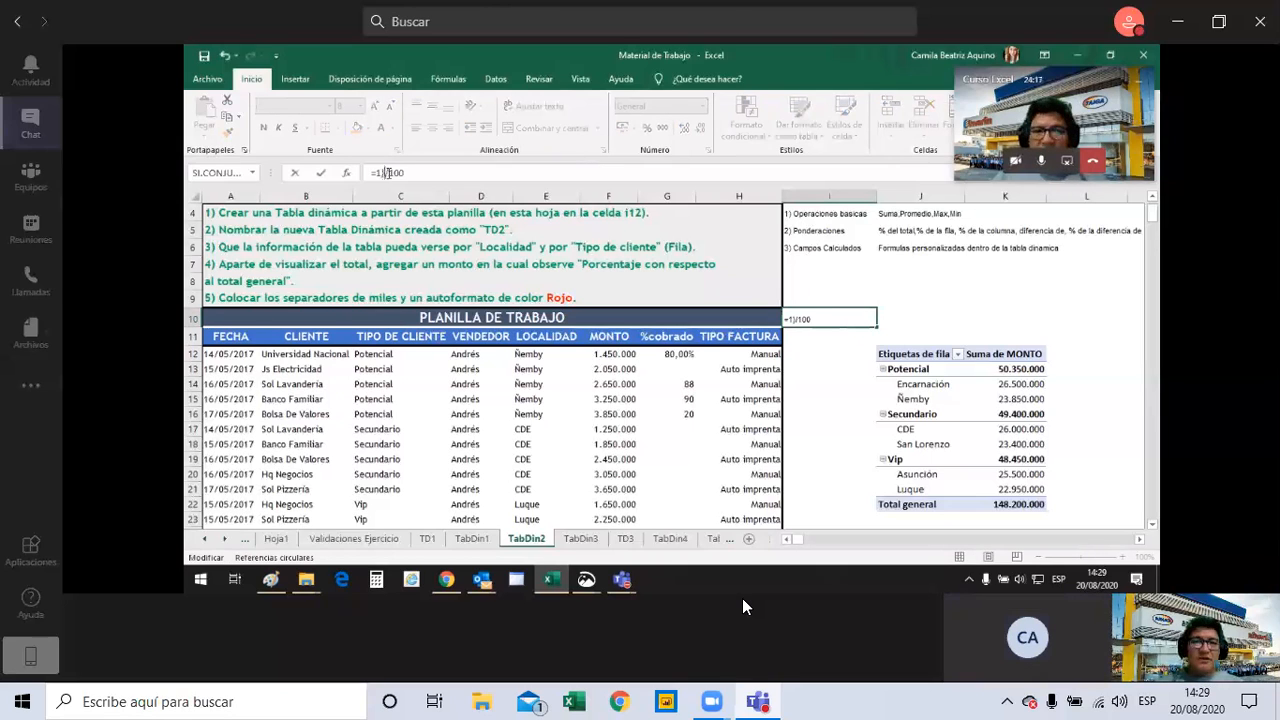
key(BackSpace)
text(0)
key(Return)
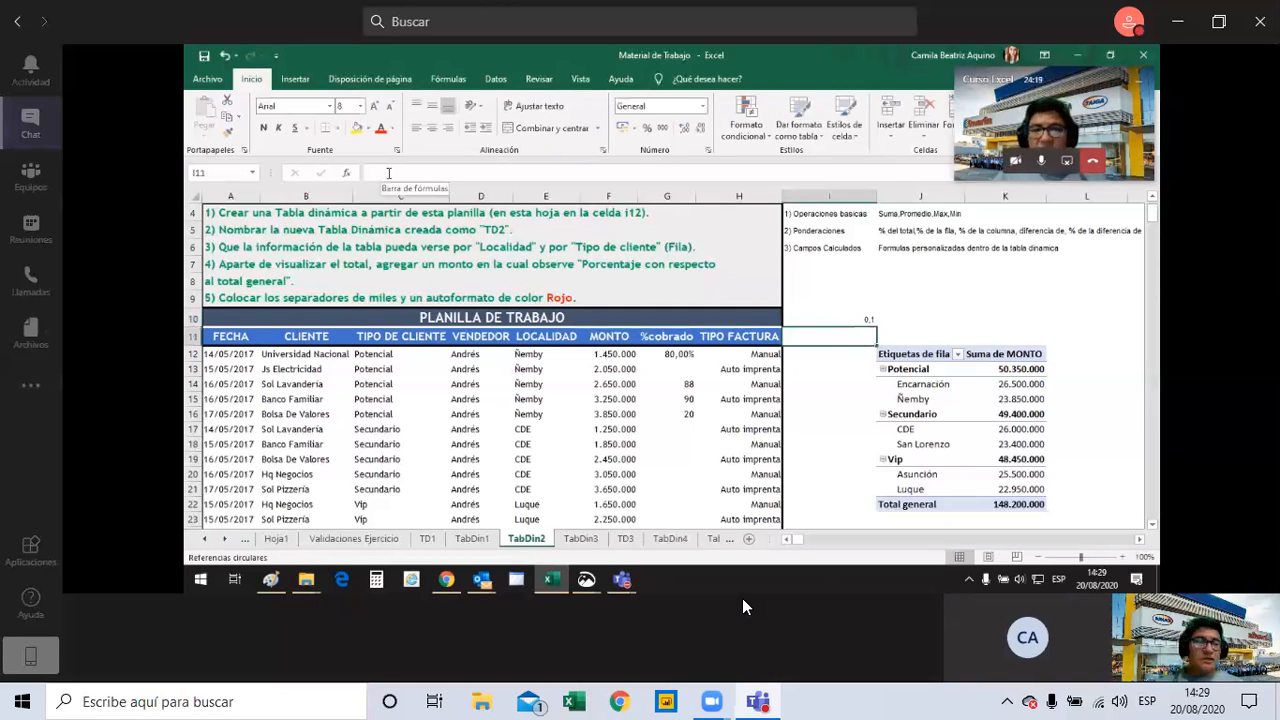
key(Up)
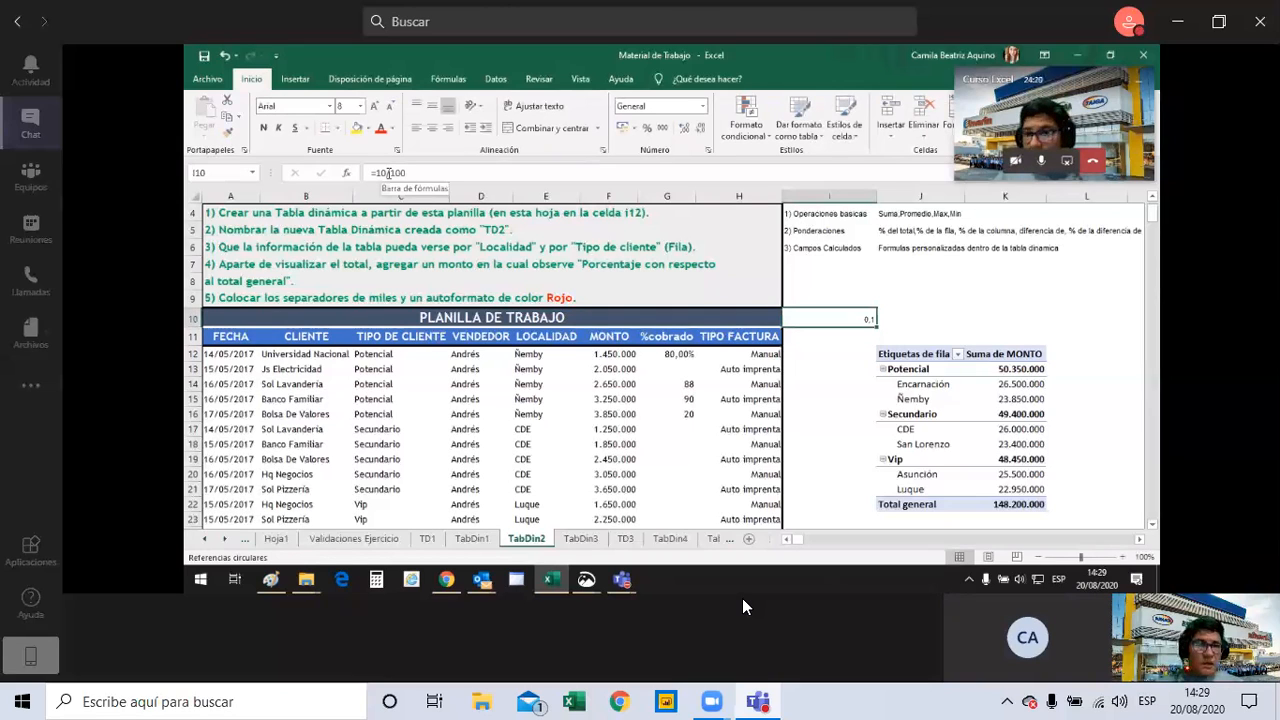
key(Down)
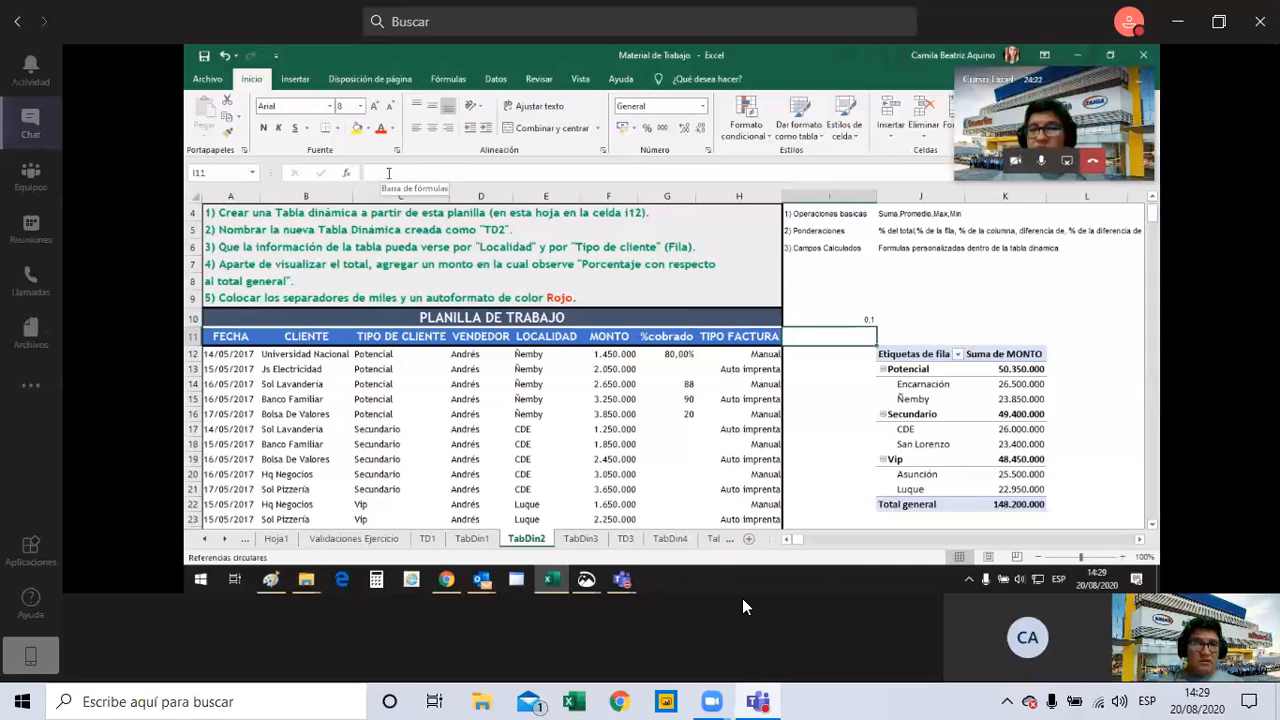
text(10)
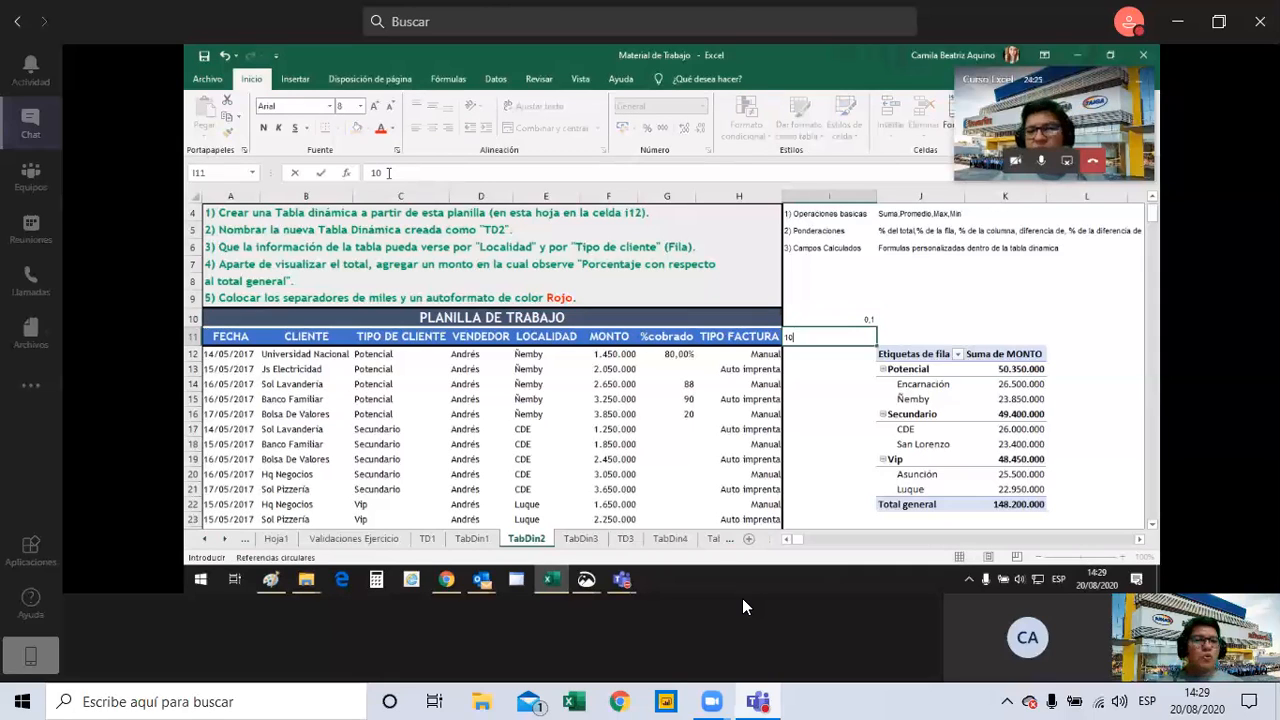
key(BackSpace)
key(BackSpace)
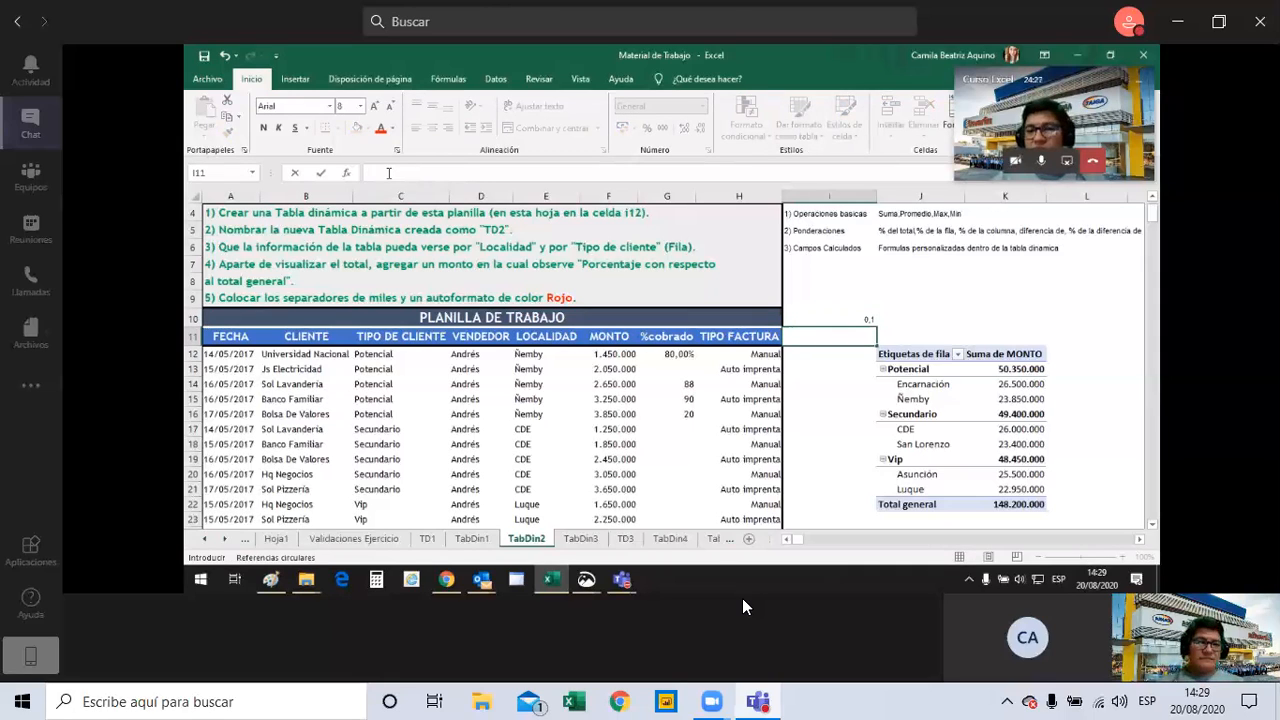
key(Up)
key(Down)
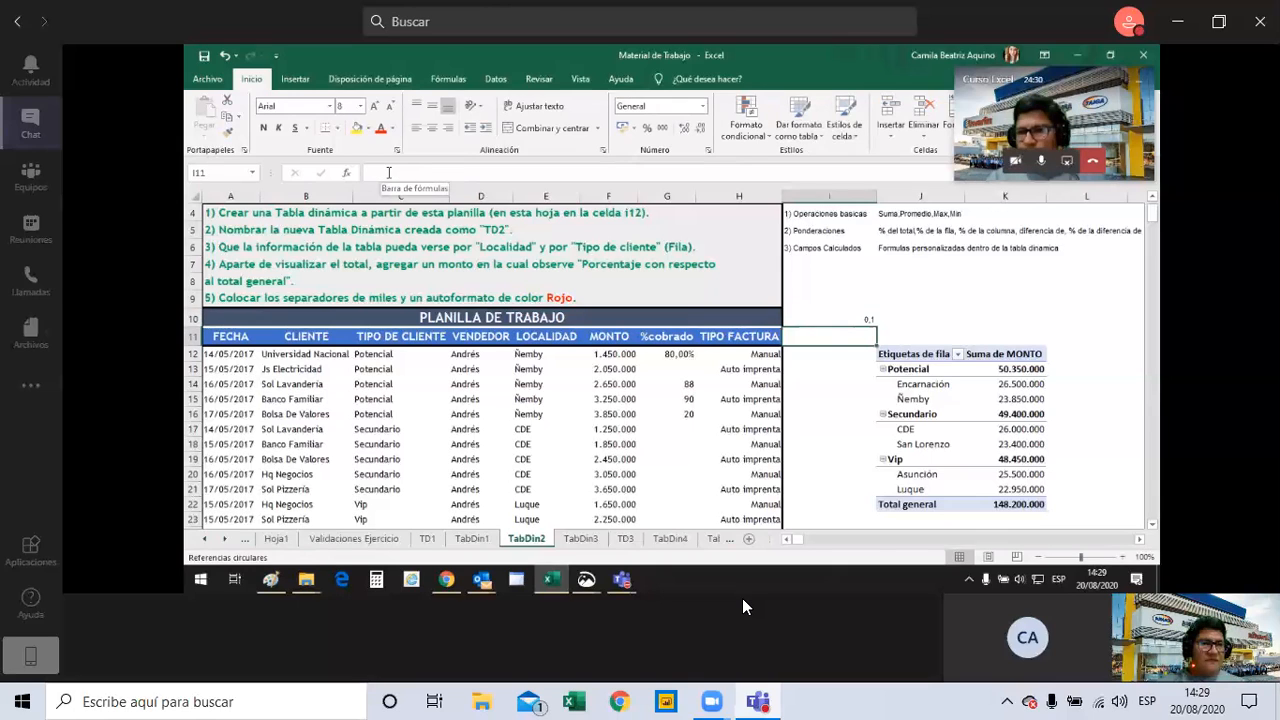
click(863, 322)
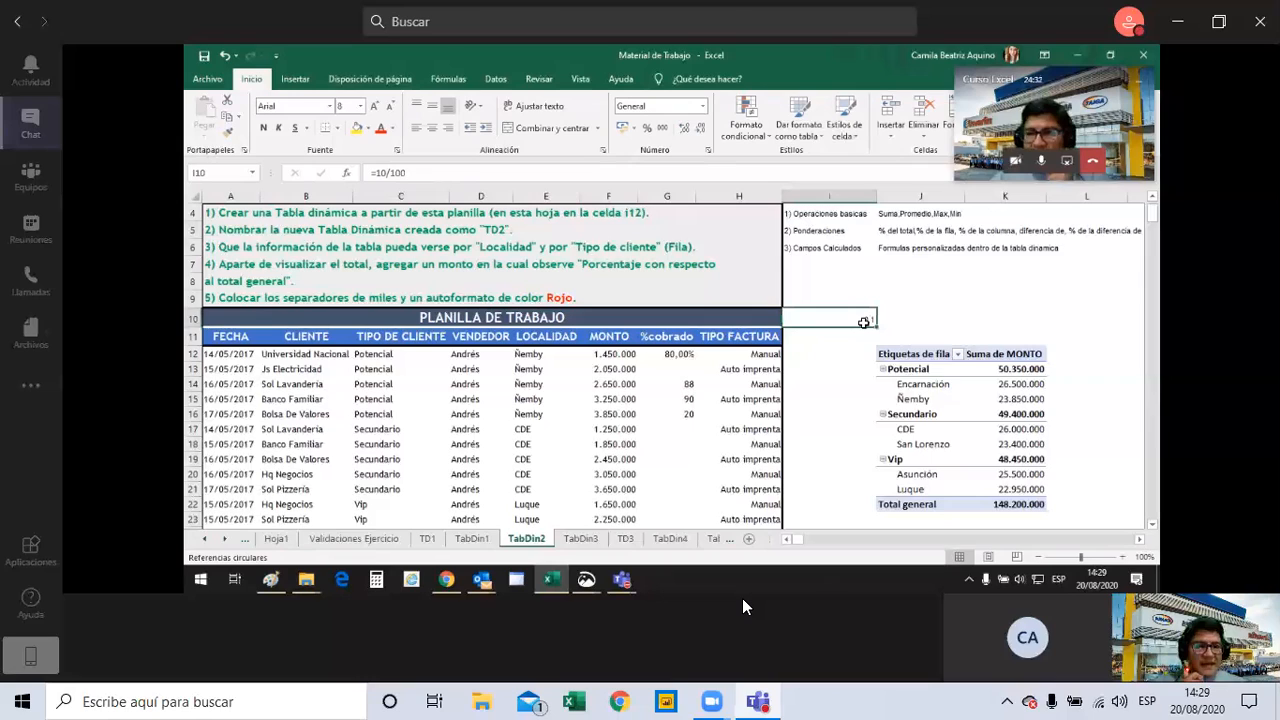
Enter 75% in the %cobrado column for Js Electricidad, cell G13.
click(662, 370)
text(75%)
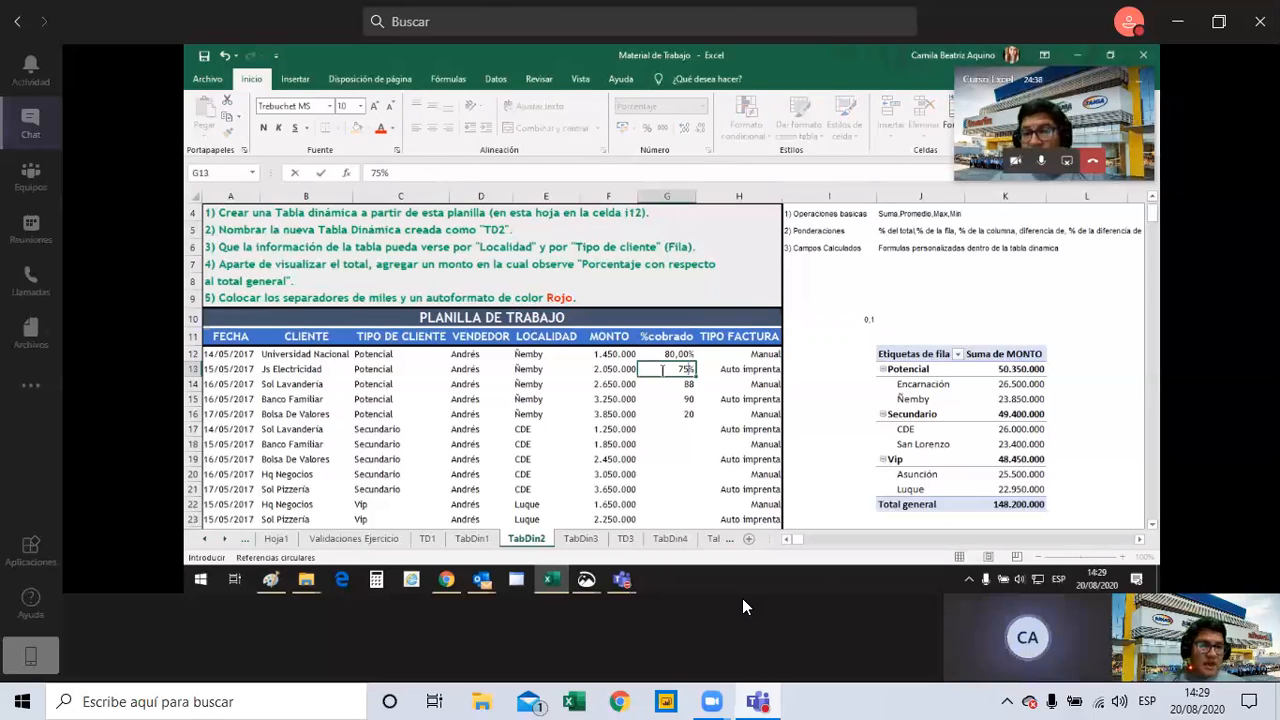
key(Return)
click(659, 369)
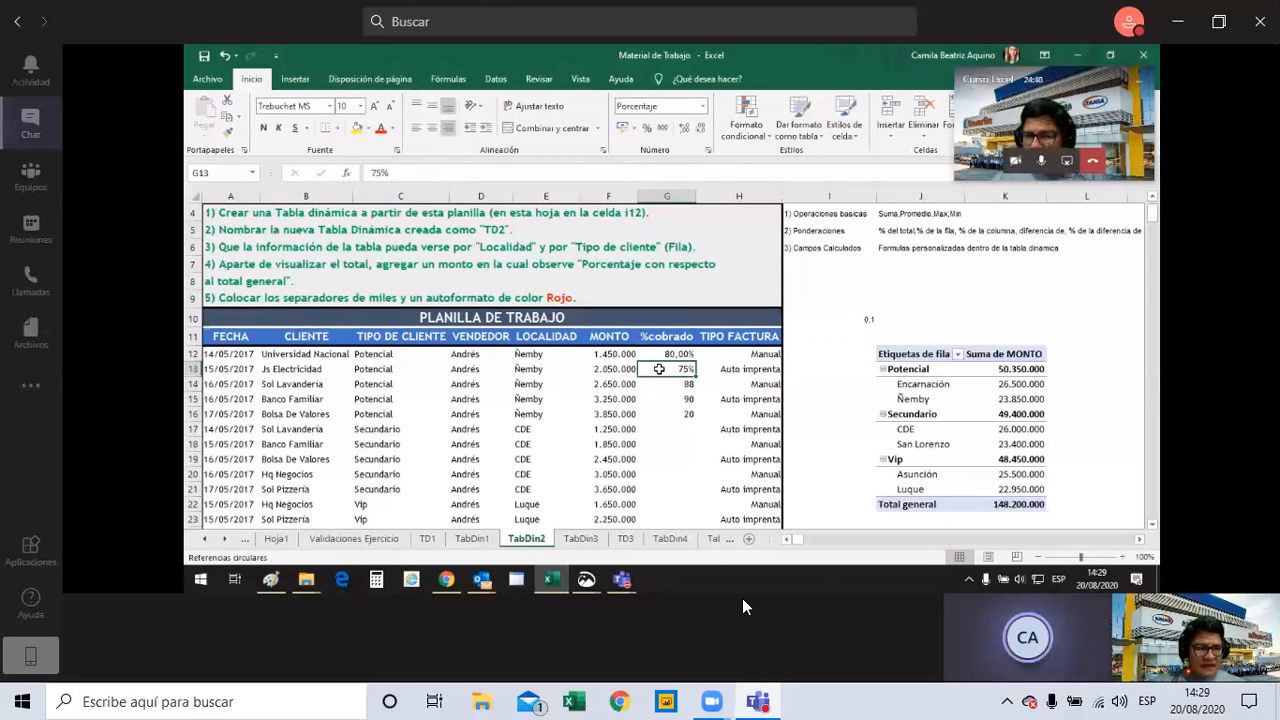
key(Return)
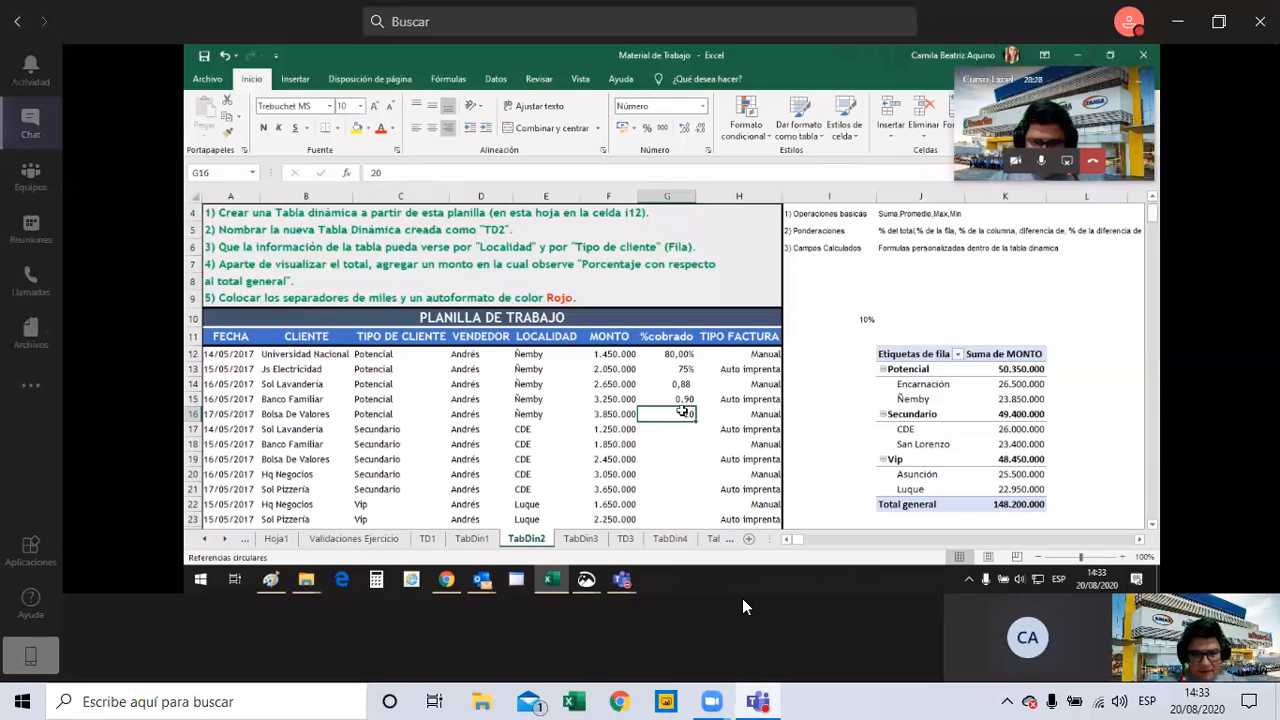
Select the %cobrado cells G14 and G15 to examine their stored values.
drag(680, 384, 685, 405)
click(685, 401)
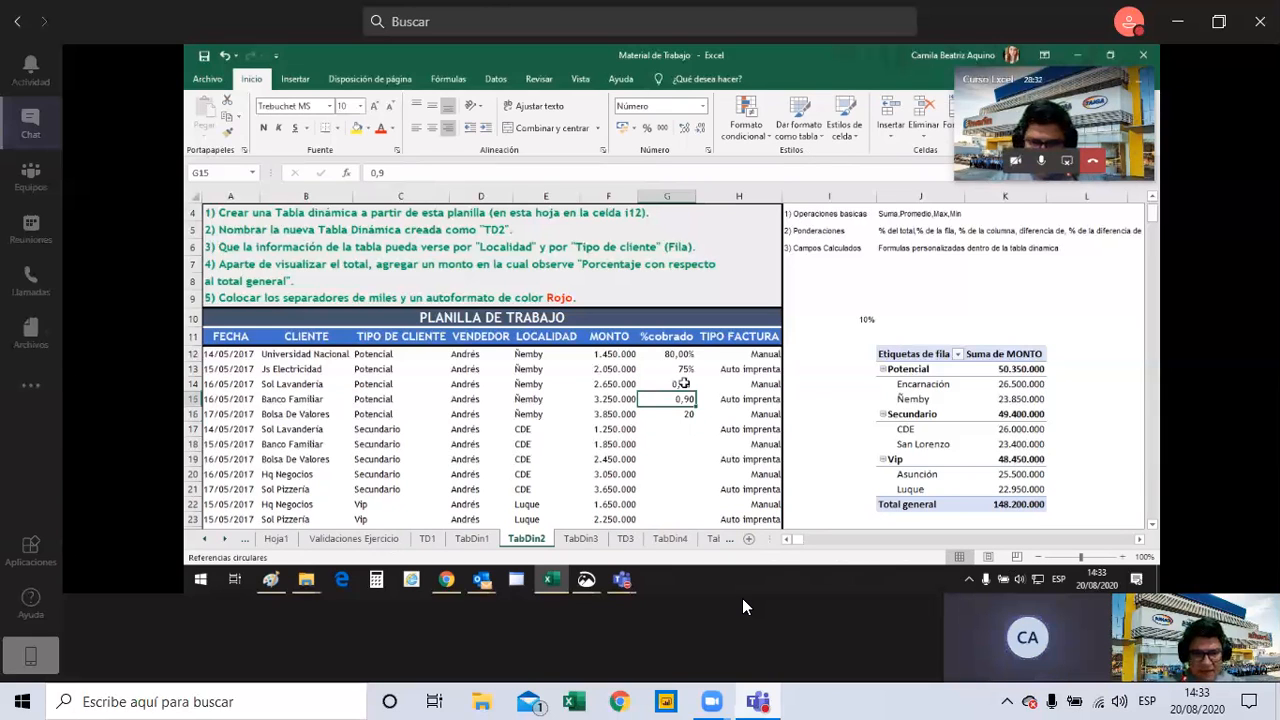
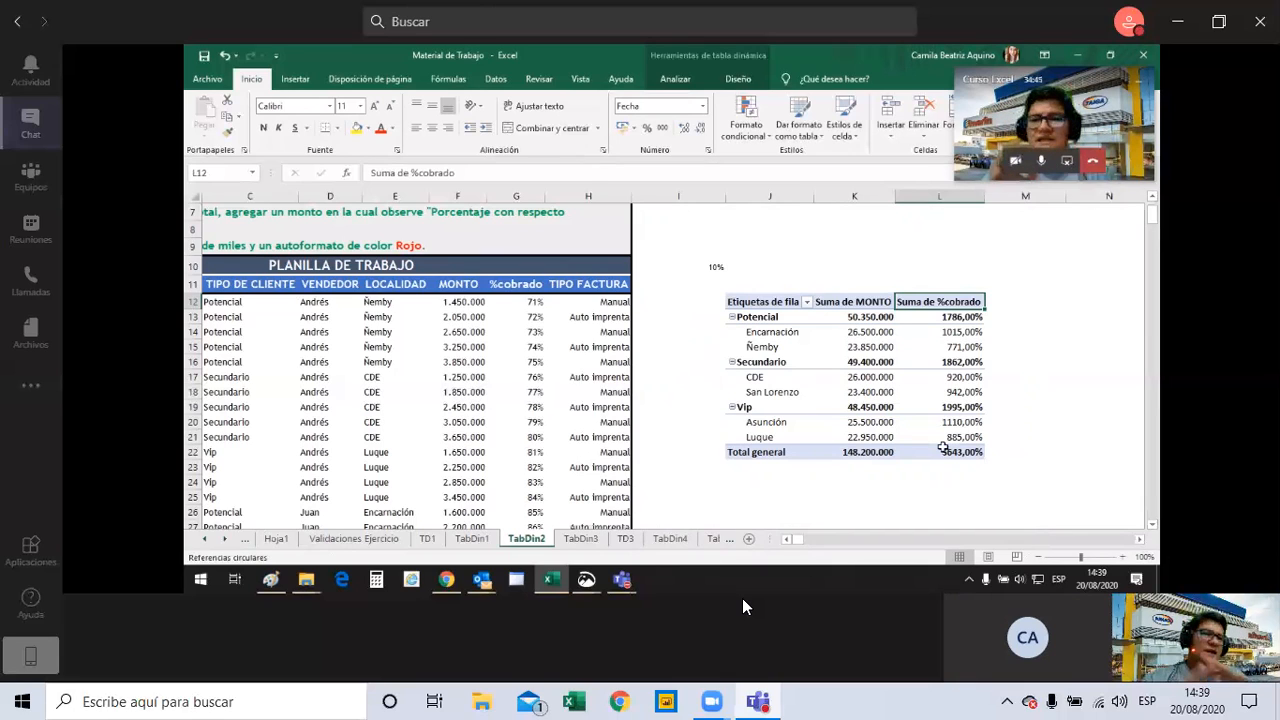
Change the pivot table's %cobrado value field to summarize by Promedio and select the averages to review them.
double_click(951, 301)
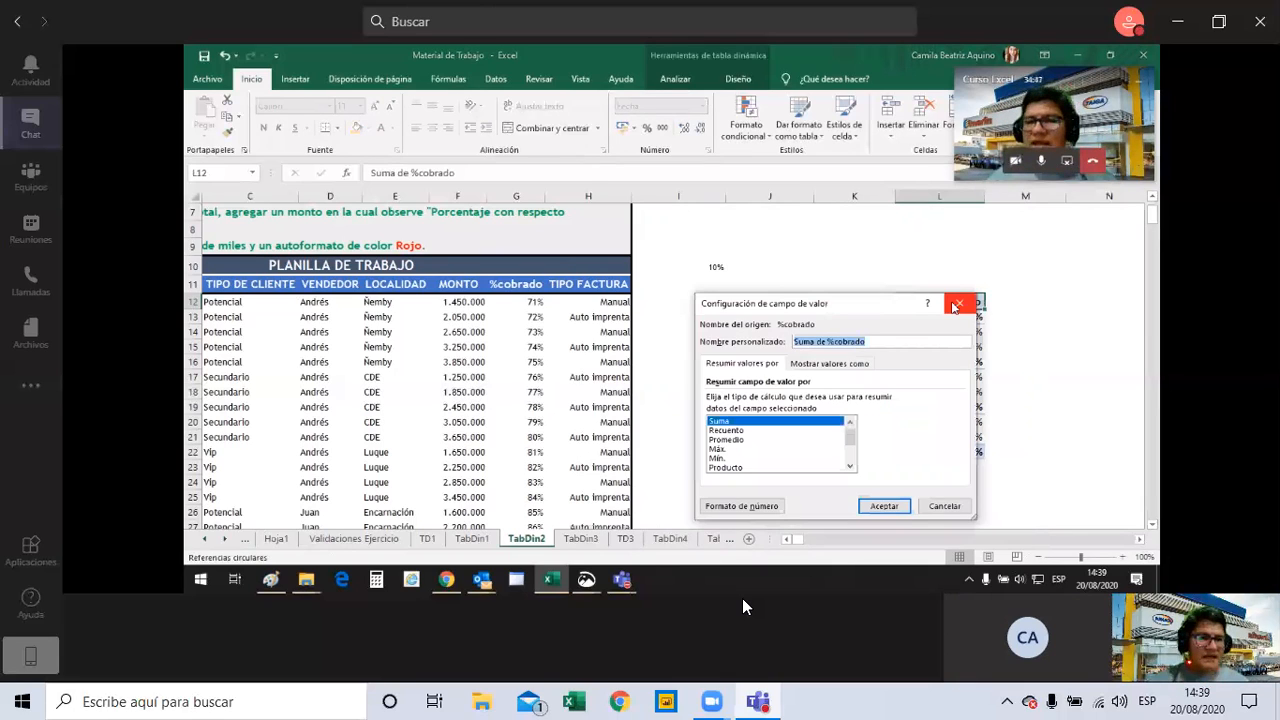
click(739, 440)
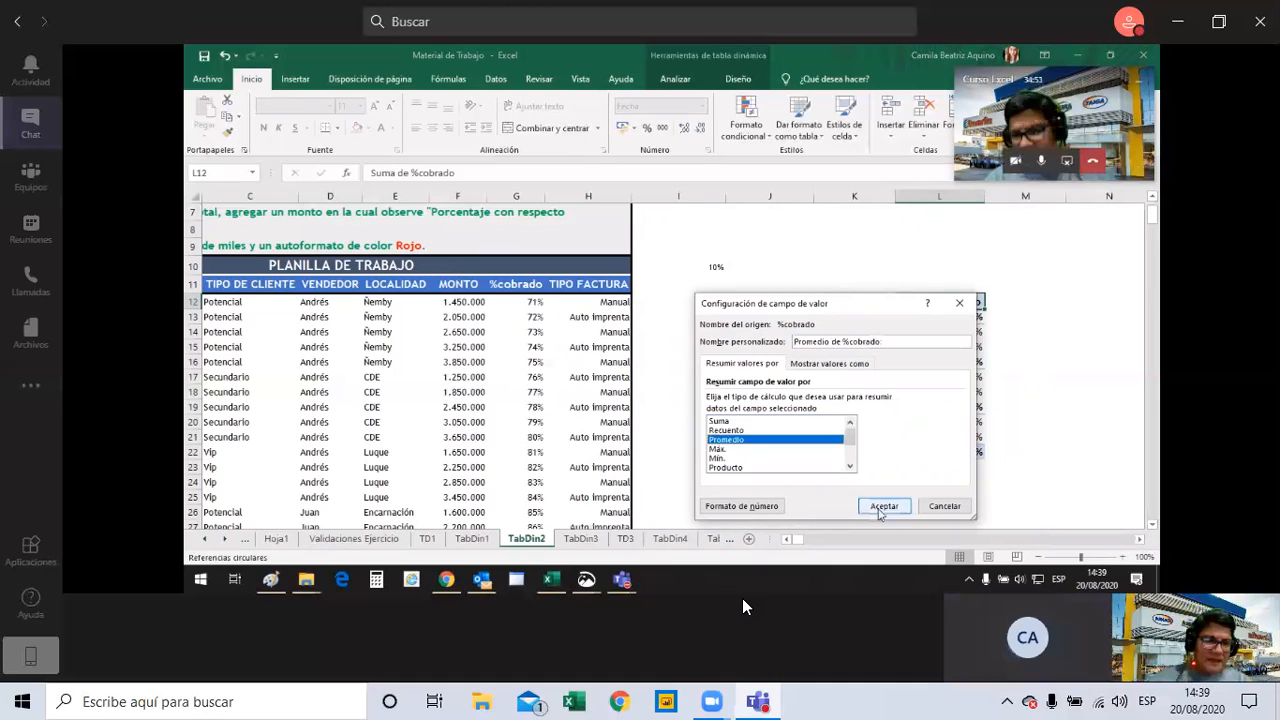
click(883, 507)
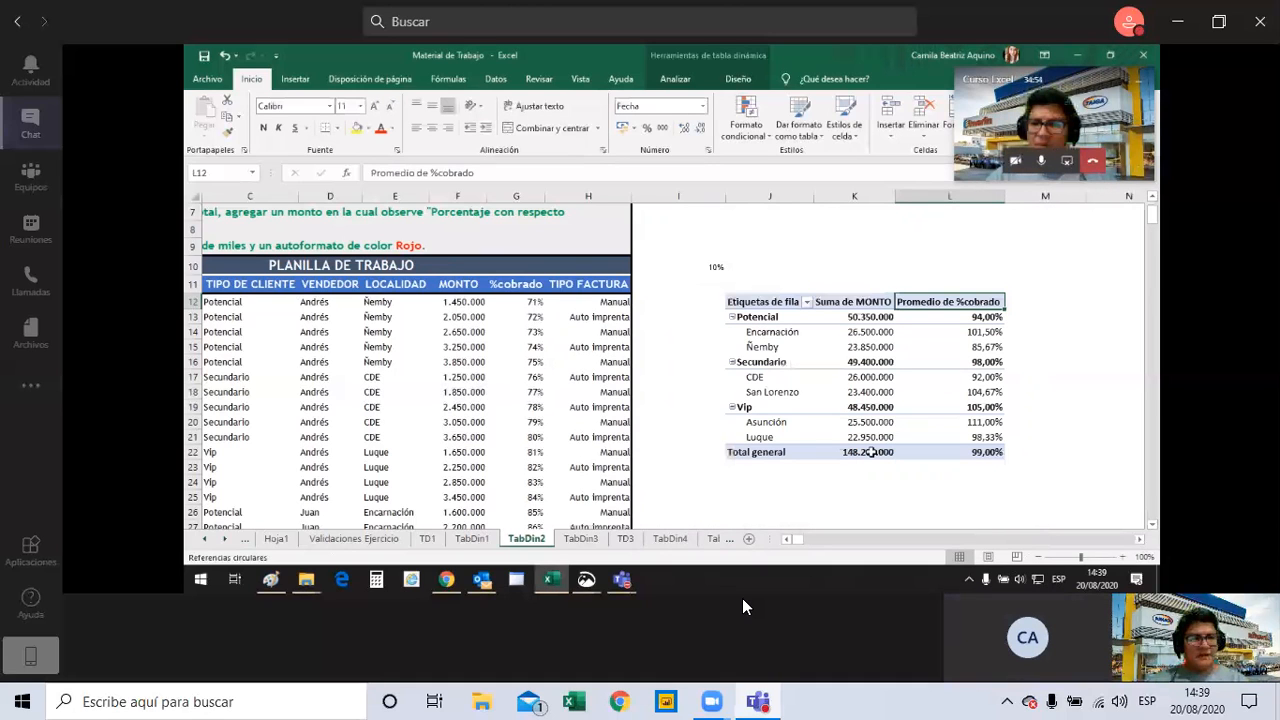
drag(949, 324, 984, 437)
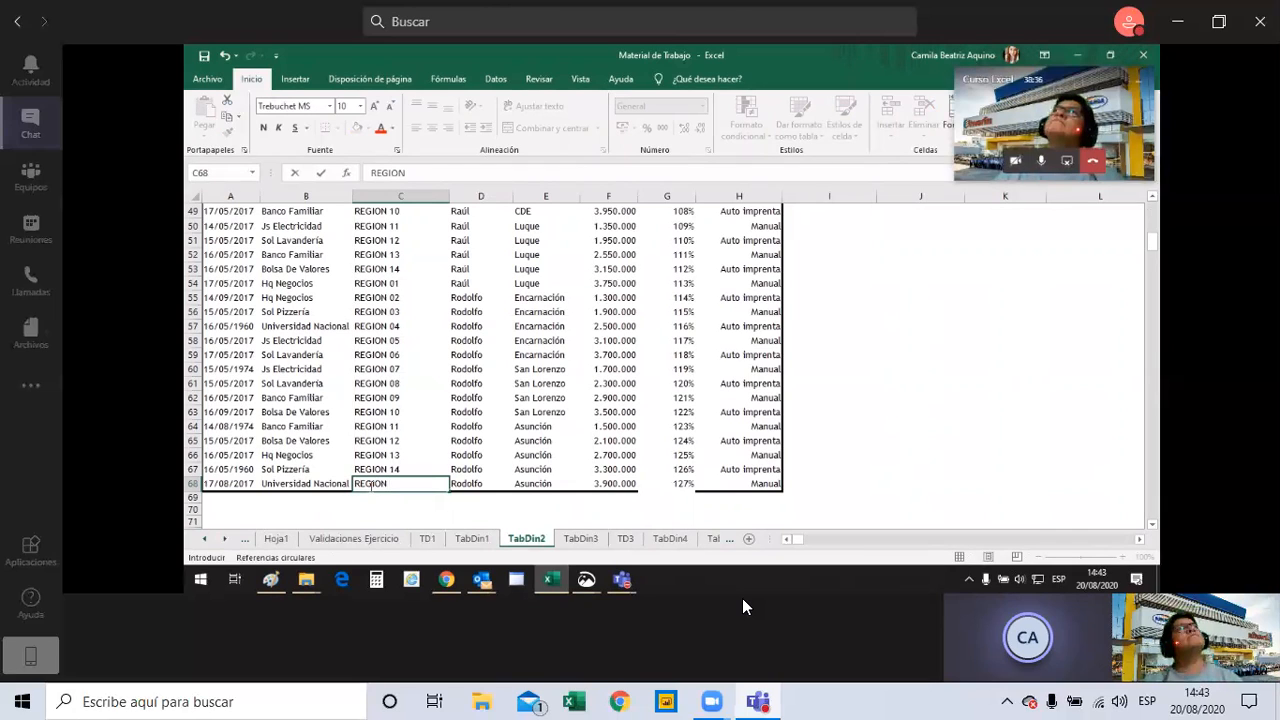
Complete cell C68 as REGION 01 and review the values filled down the REGION column.
text(01)
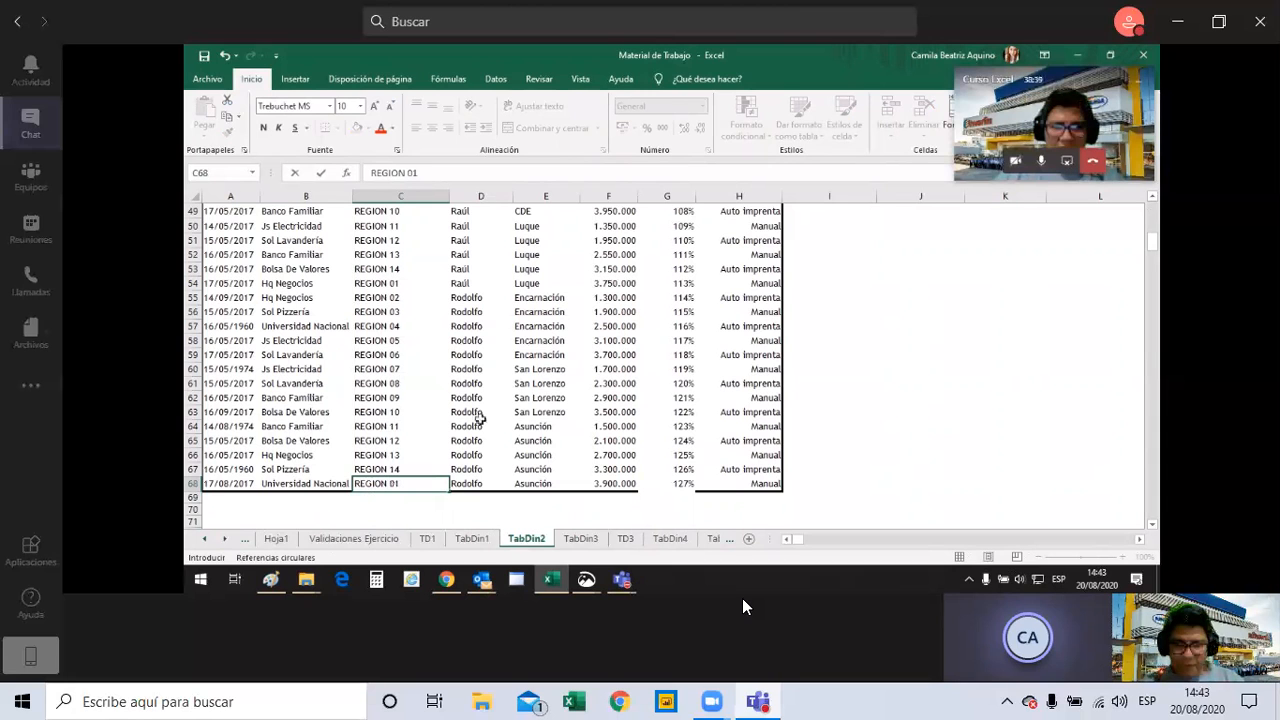
click(415, 311)
scroll(401, 270, up, 12)
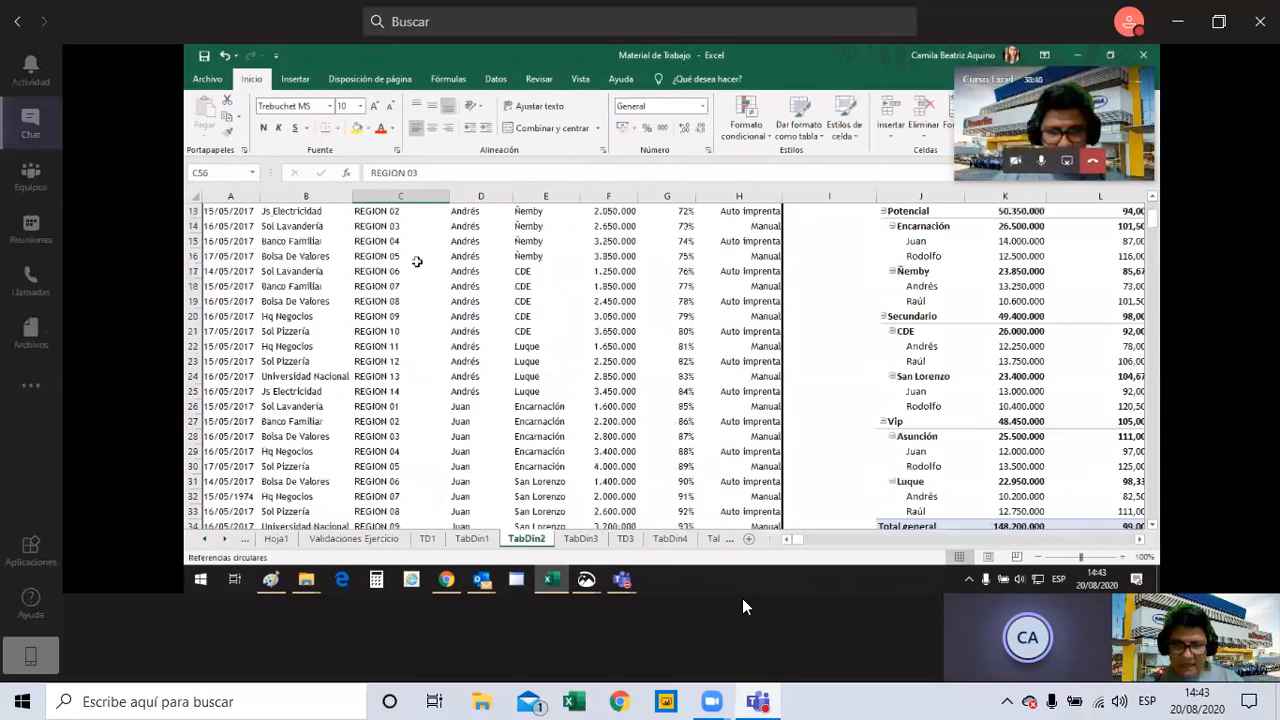
scroll(417, 261, up, 4)
scroll(427, 418, down, 5)
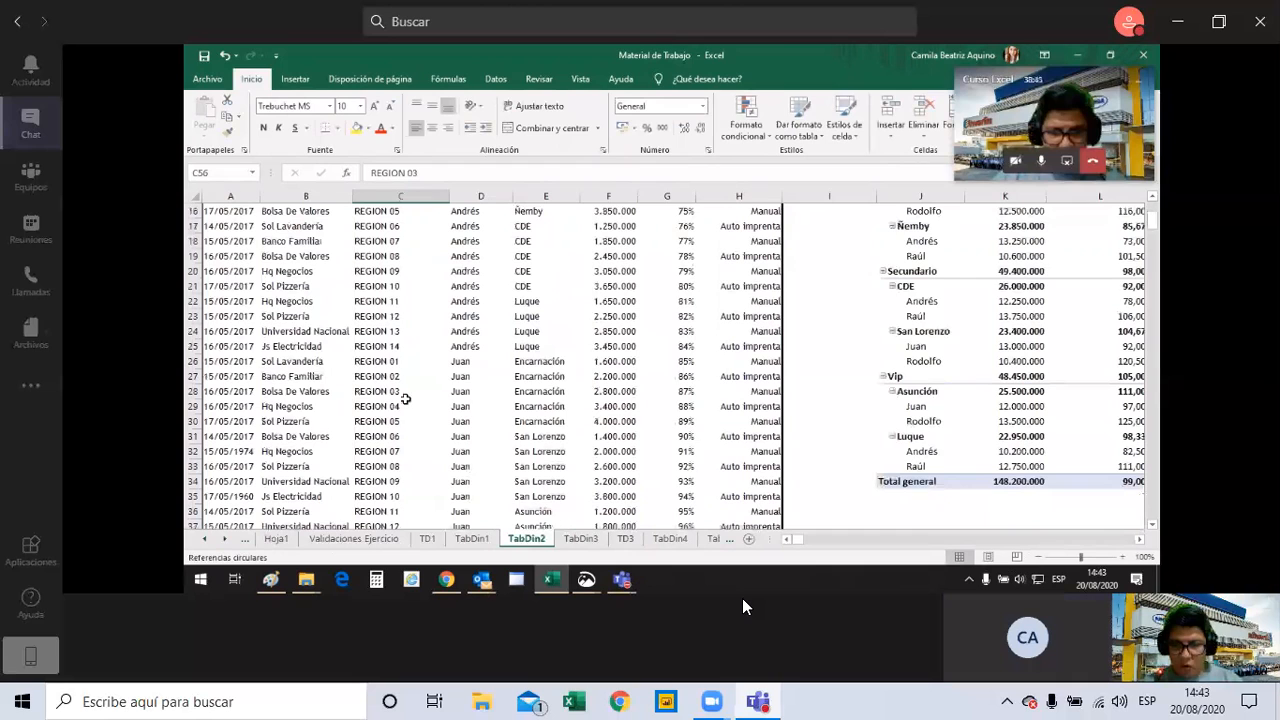
scroll(405, 399, up, 2)
drag(376, 249, 376, 443)
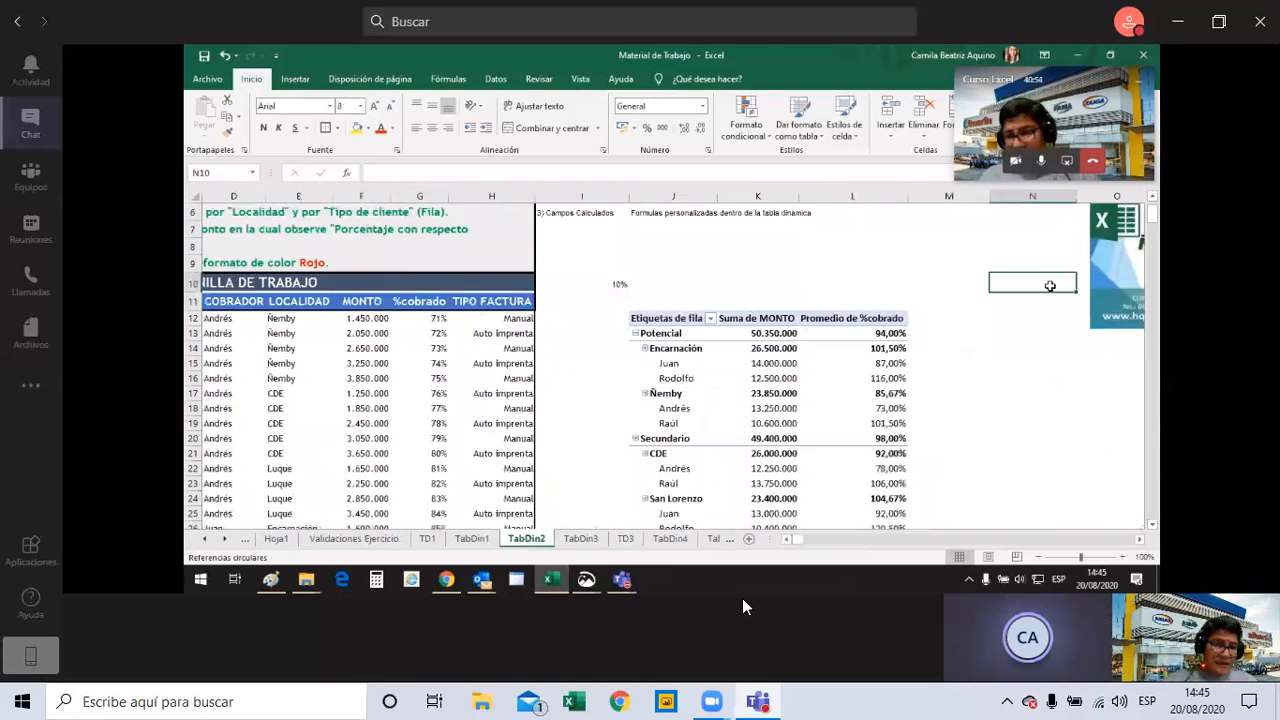
Add REGION to the pivot table's rows and place it above LOCALIDAD and COBRADOR.
right_click(700, 364)
click(742, 156)
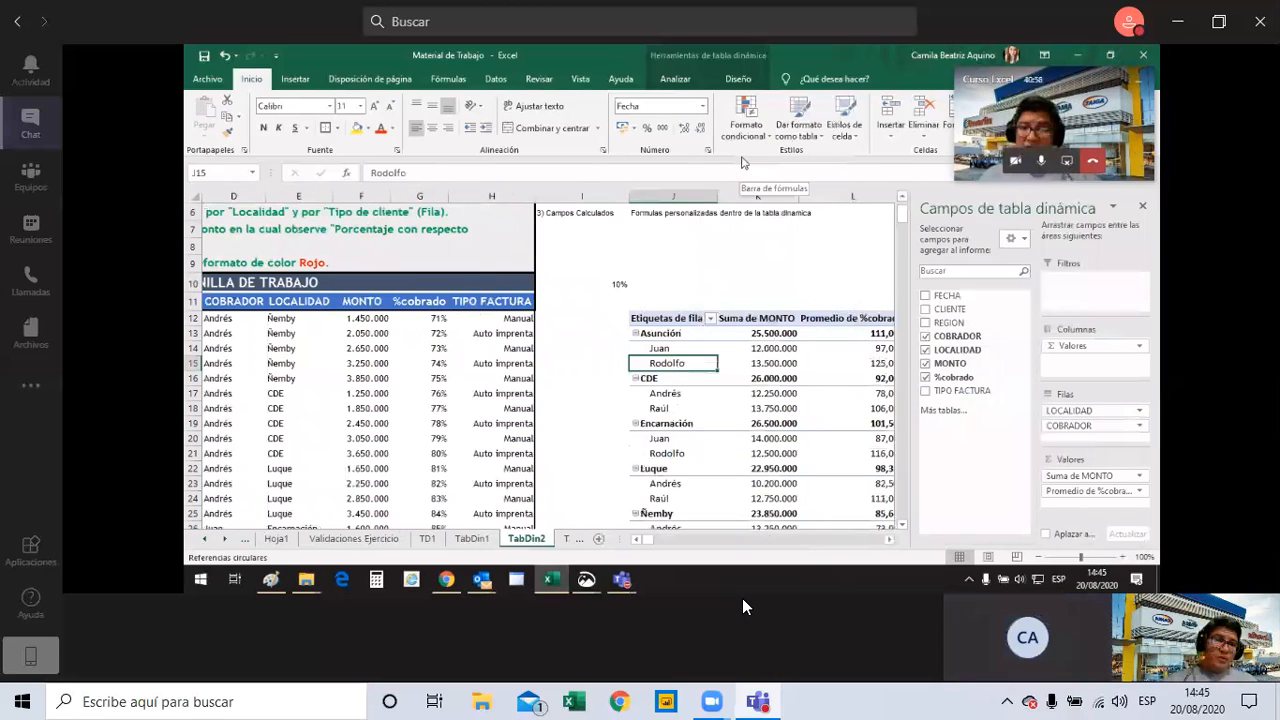
click(927, 323)
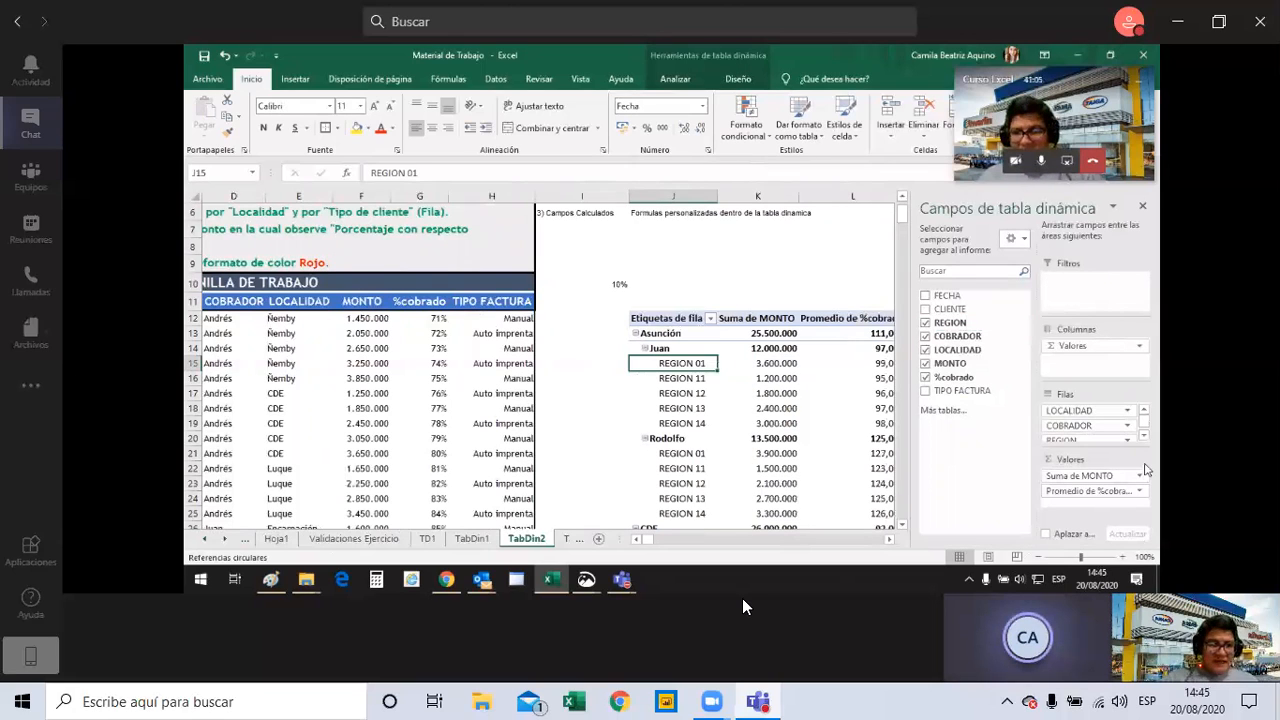
click(1114, 440)
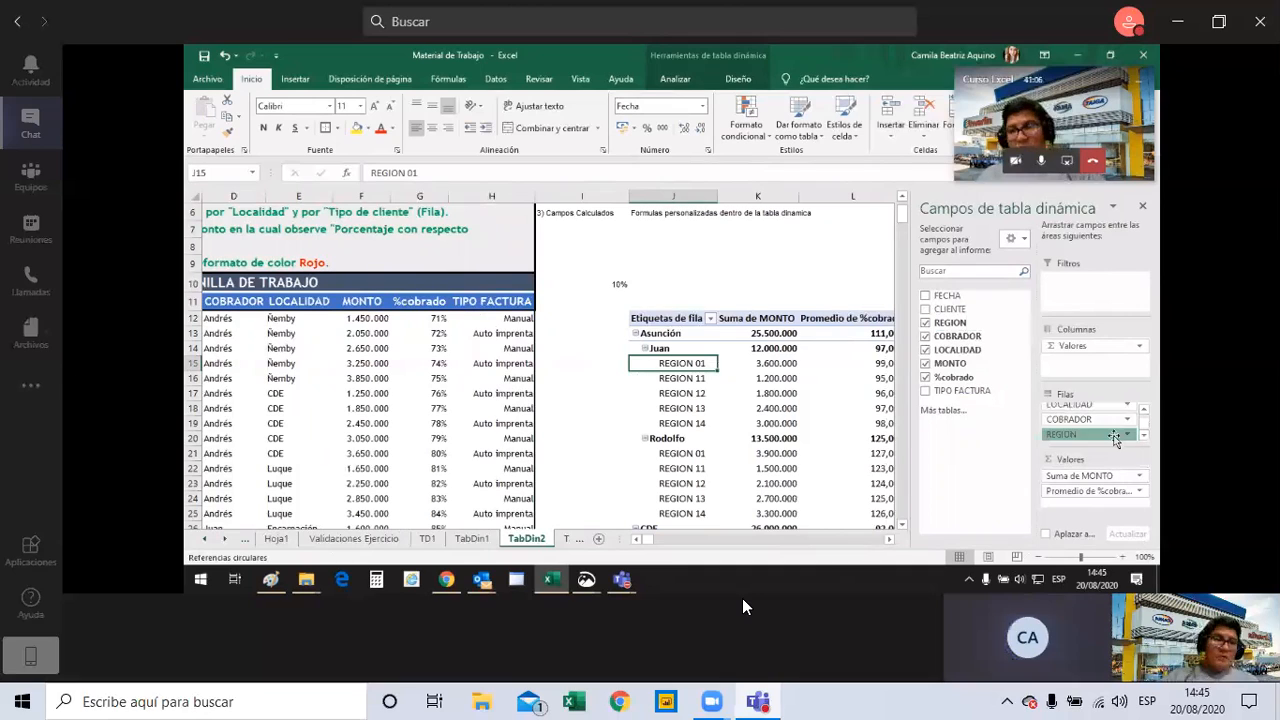
scroll(1118, 433, up, 1)
drag(1121, 428, 1103, 413)
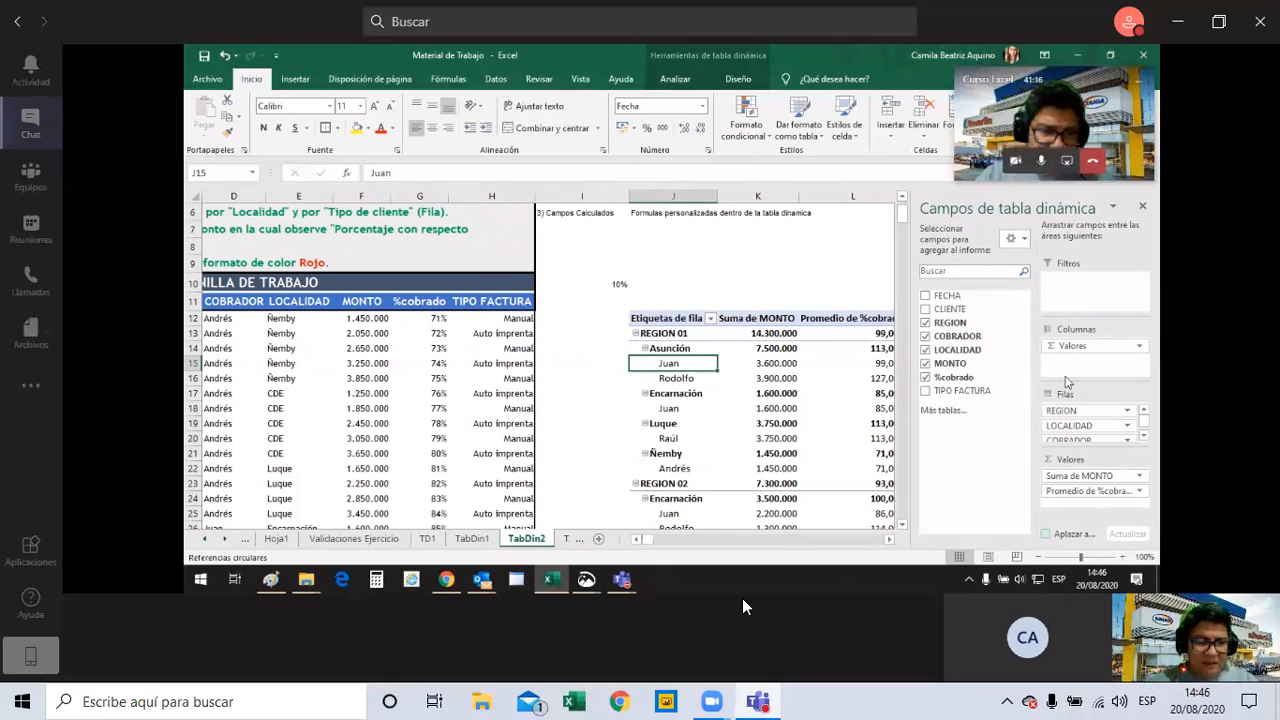
Rename the LOCALIDAD header in cell E11 of the source table as SUCURSAL.
click(298, 301)
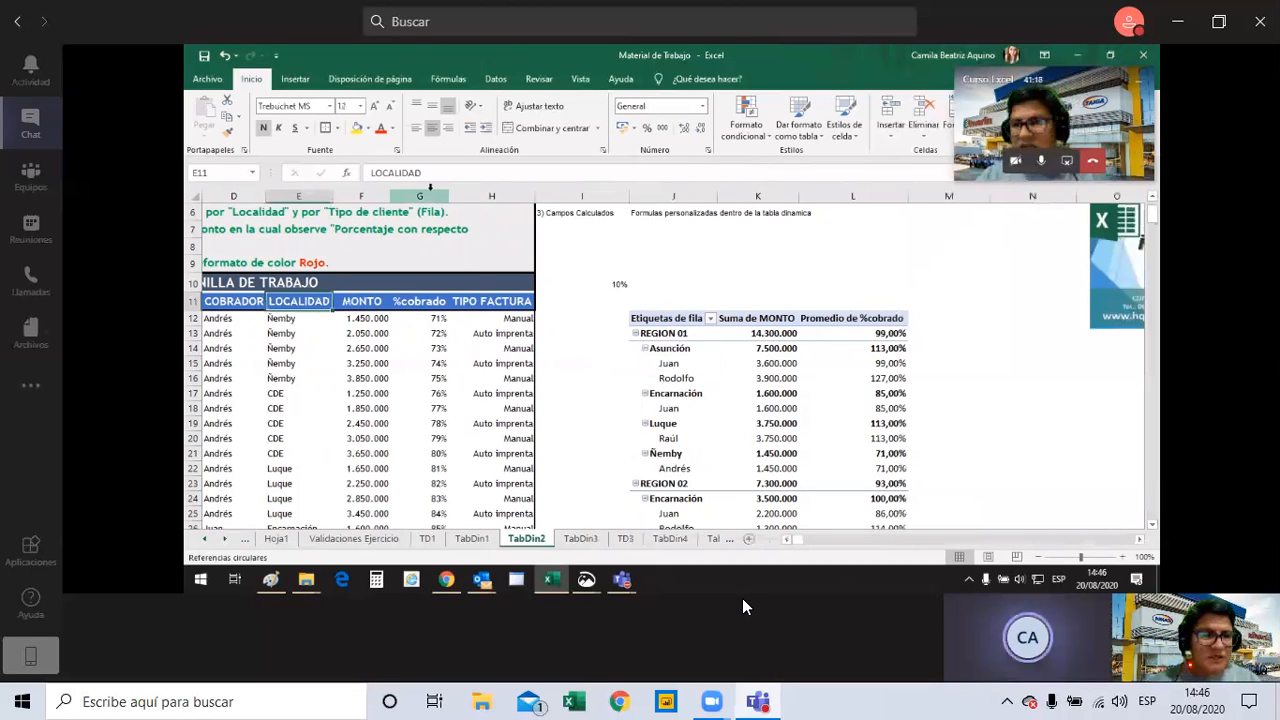
click(427, 173)
drag(427, 174, 329, 172)
text(S)
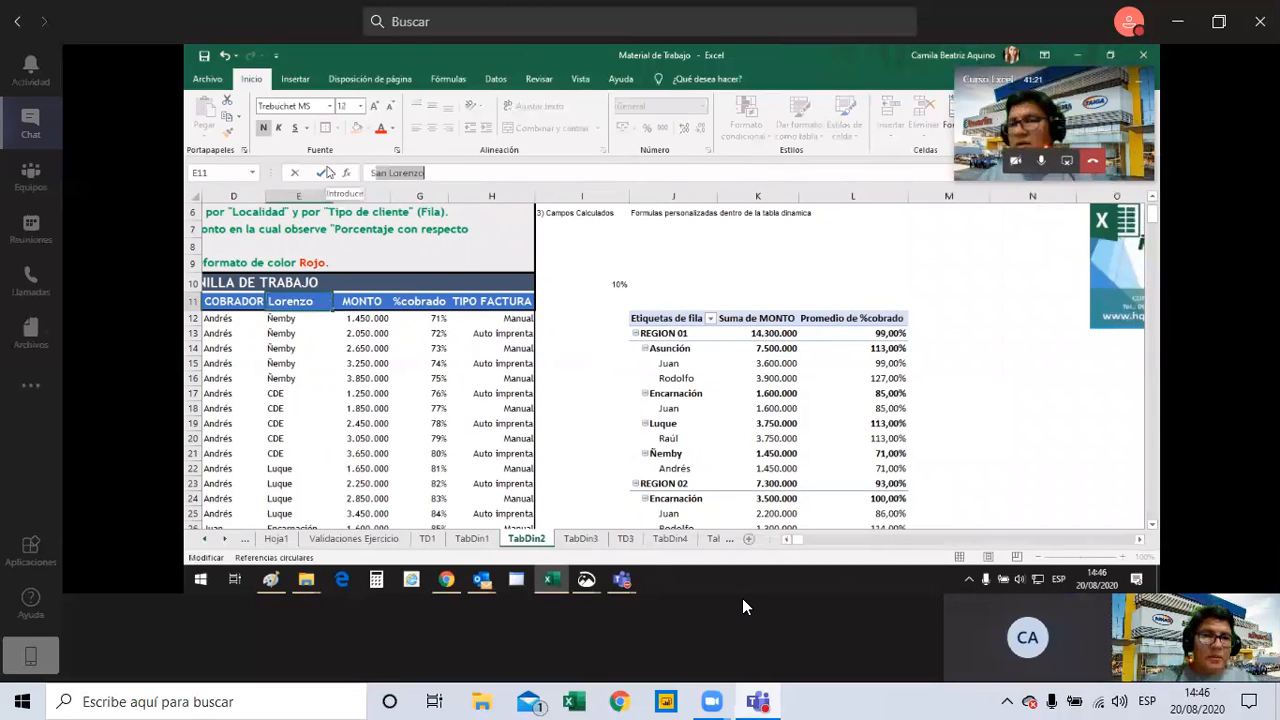
text(UCURSA)
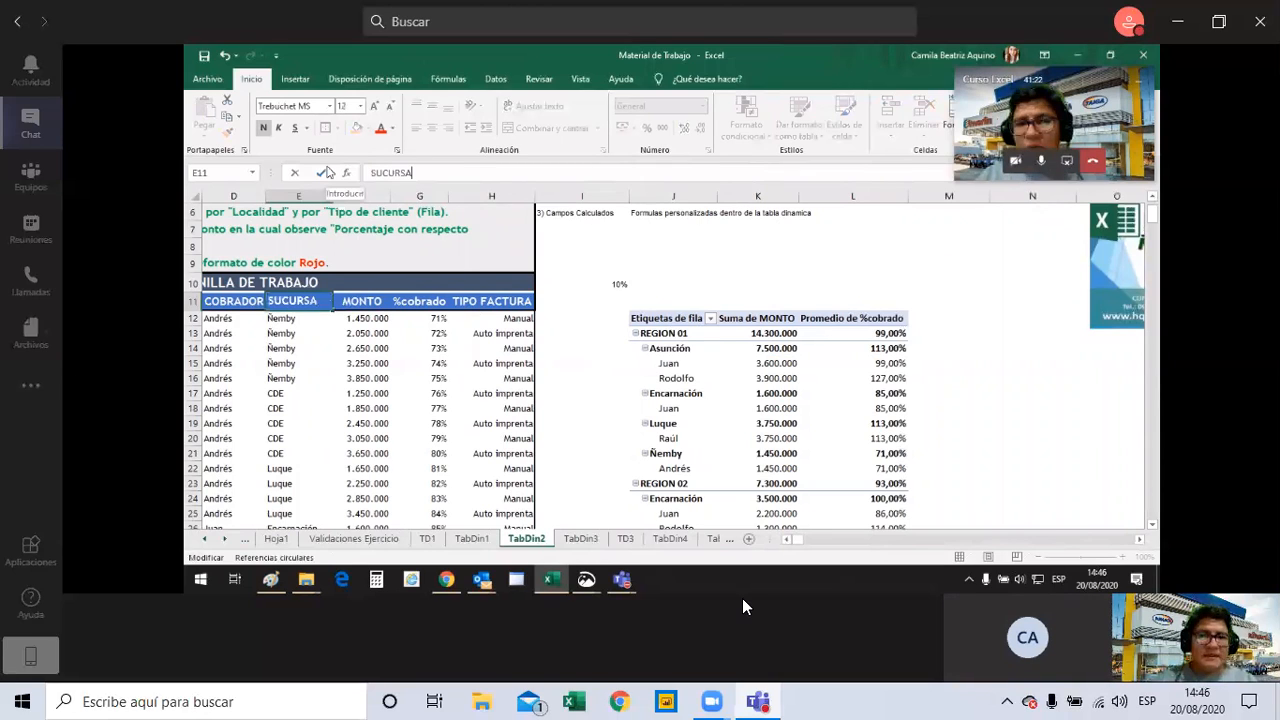
text(L)
click(741, 244)
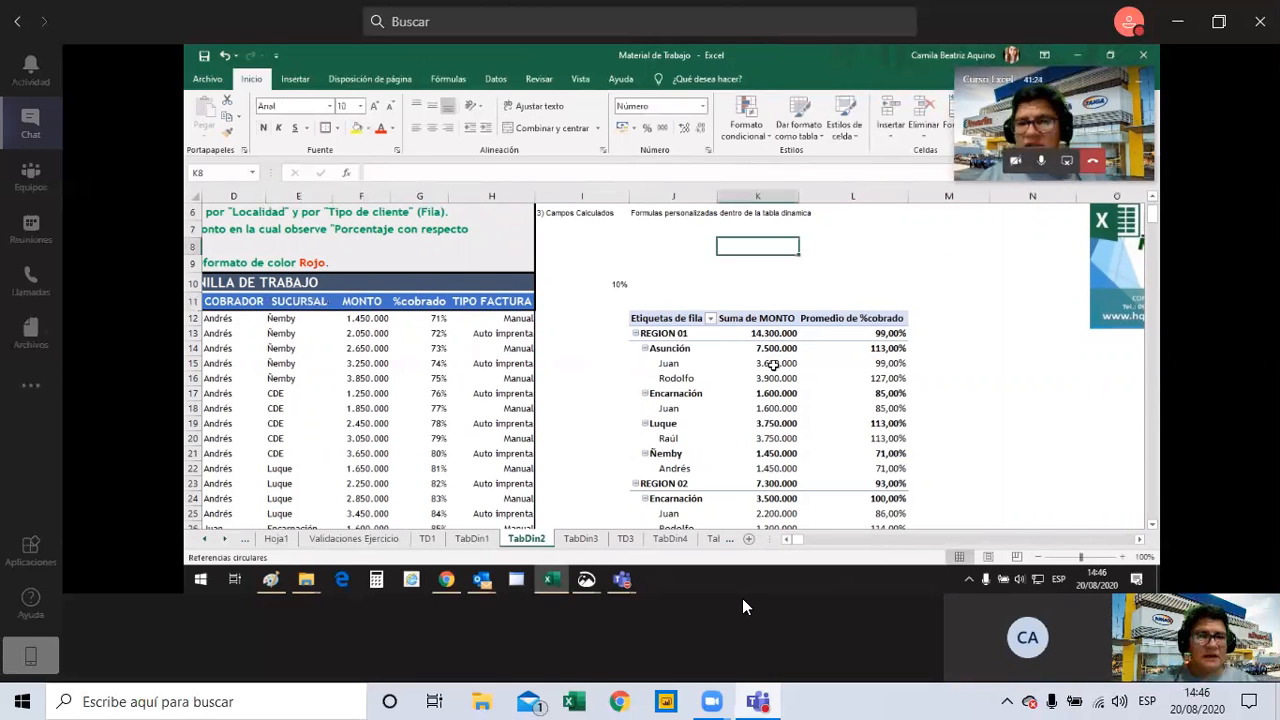
Refresh the pivot table so it picks up the renamed source column.
click(668, 333)
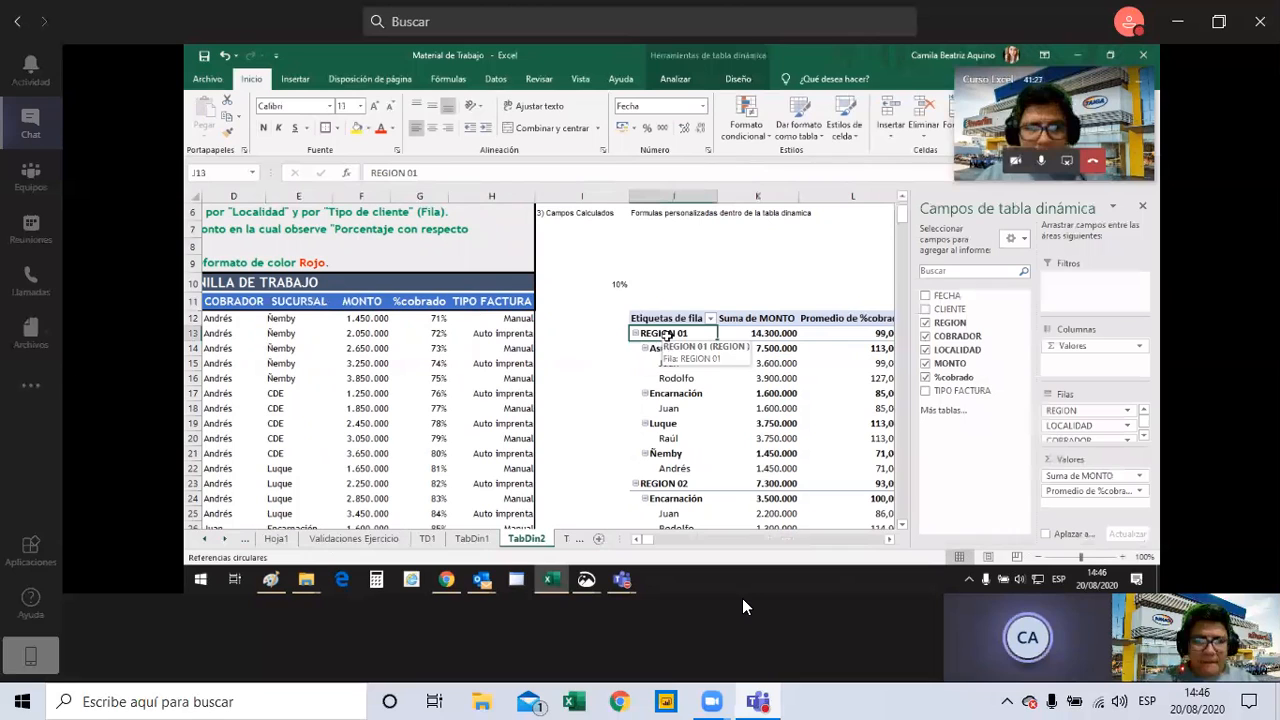
right_click(741, 364)
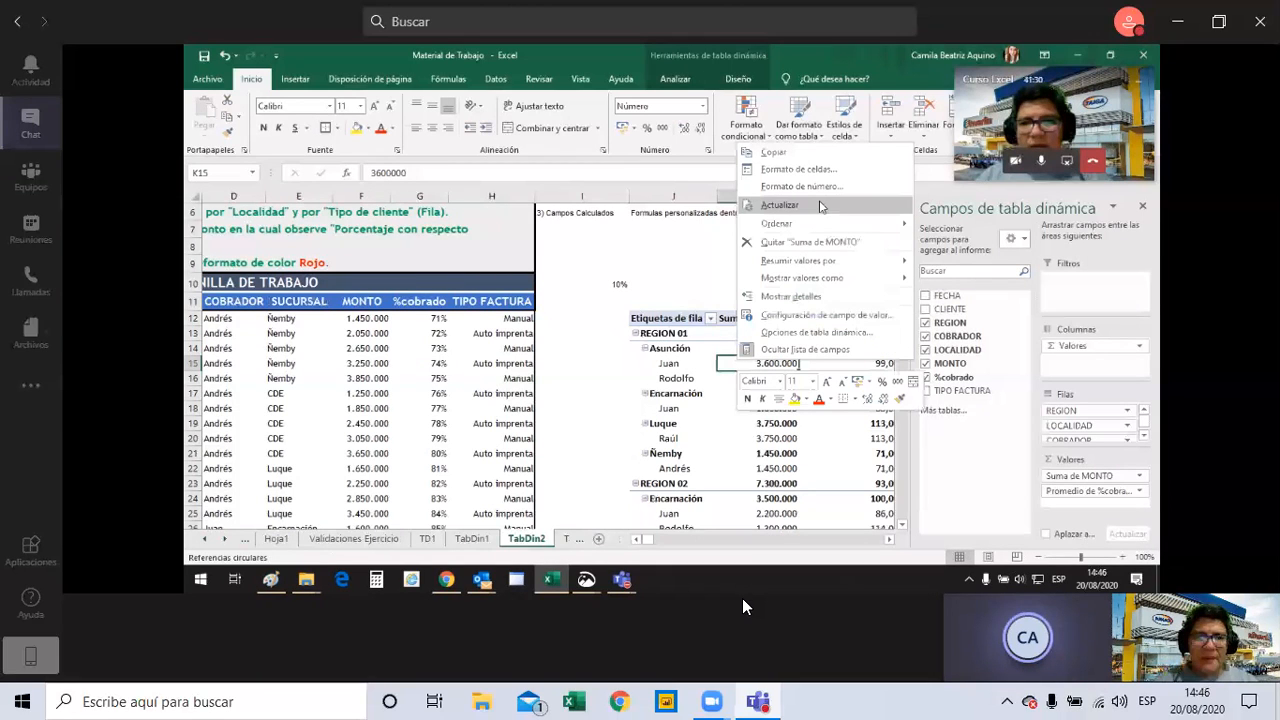
click(819, 205)
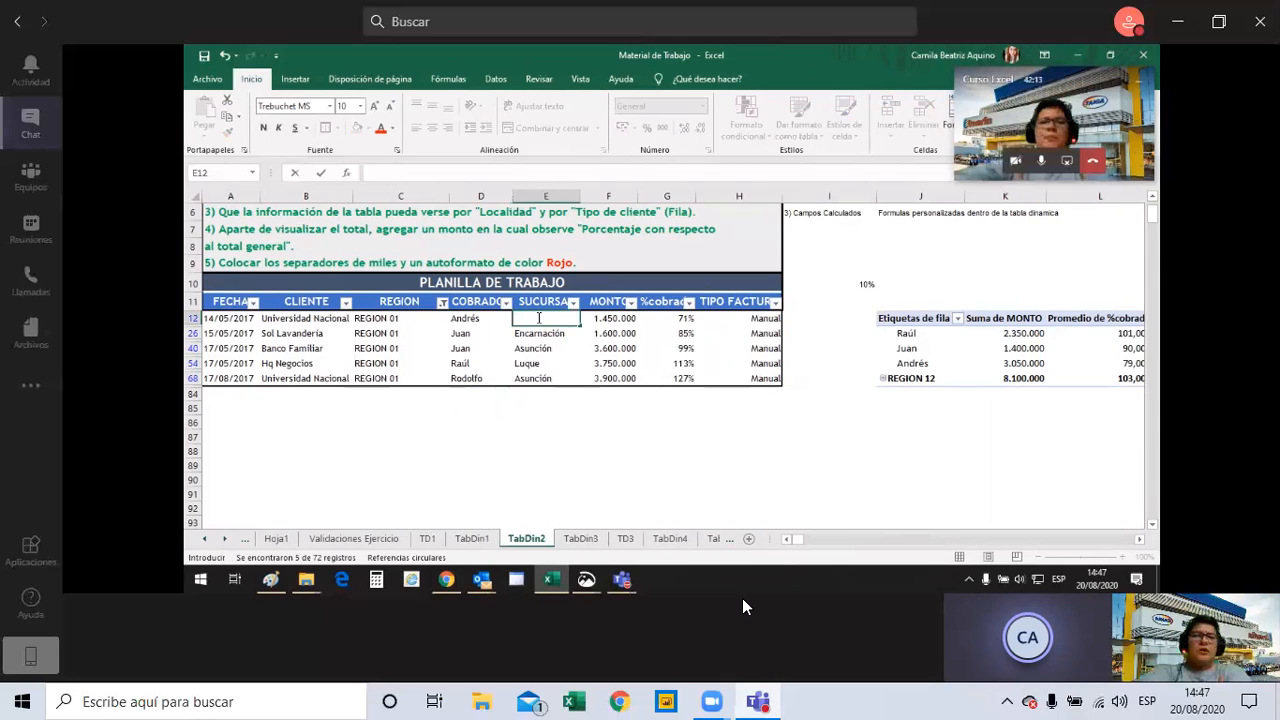
Enter Belen as the SUCURSAL of the first REGION 01 row, cell E12.
text(b)
key(BackSpace)
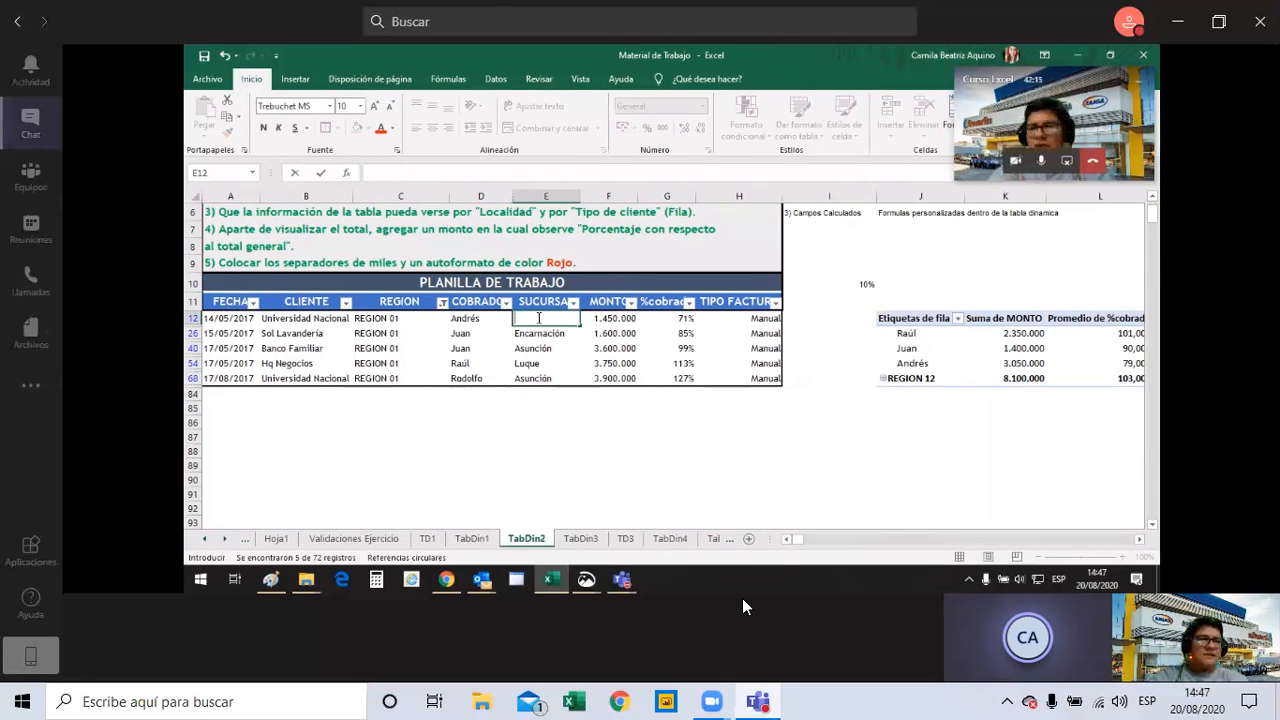
text(Belén)
key(Return)
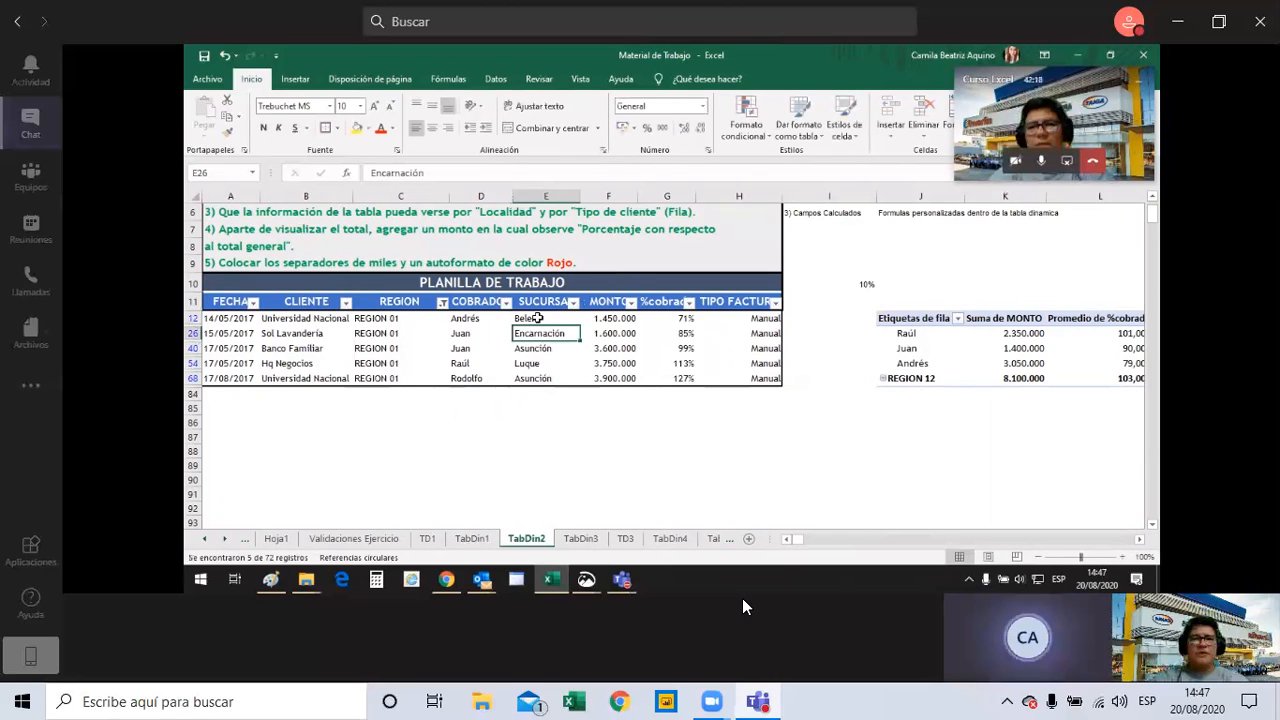
Replace the SUCURSAL in cell E26 with Loreto.
key(F2)
text(IOR)
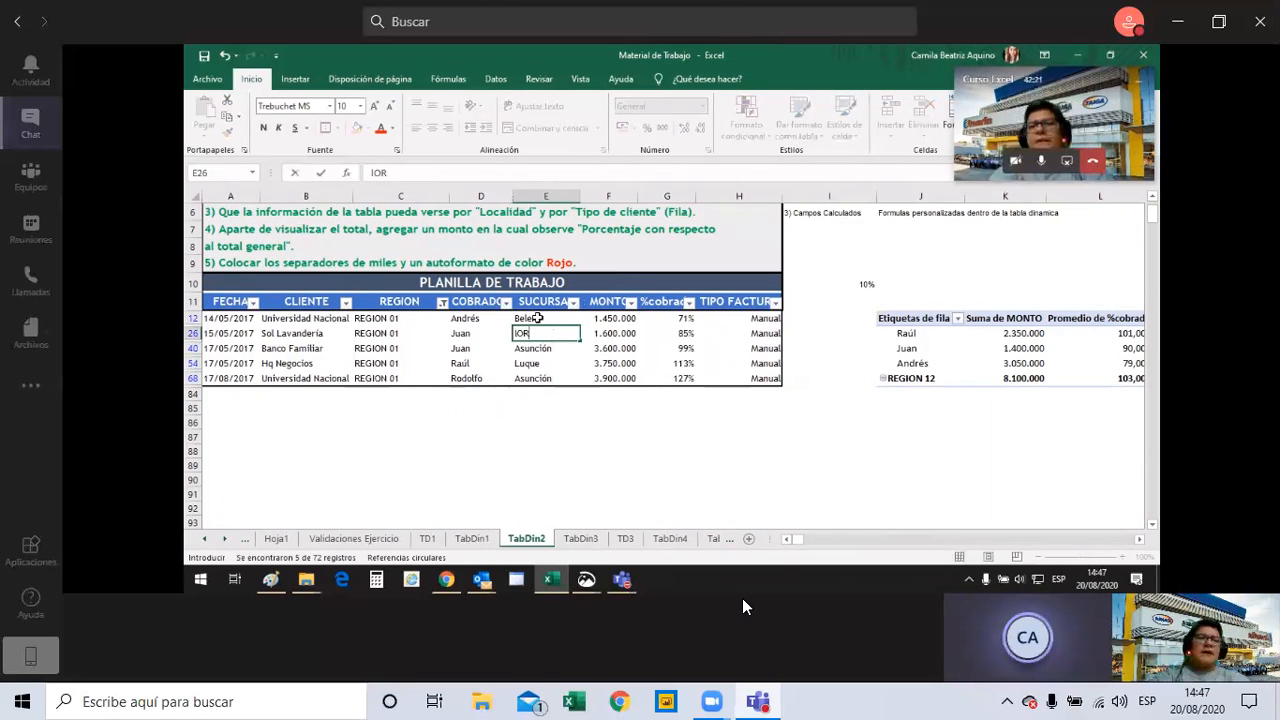
key(BackSpace)
key(BackSpace)
key(BackSpace)
text(L)
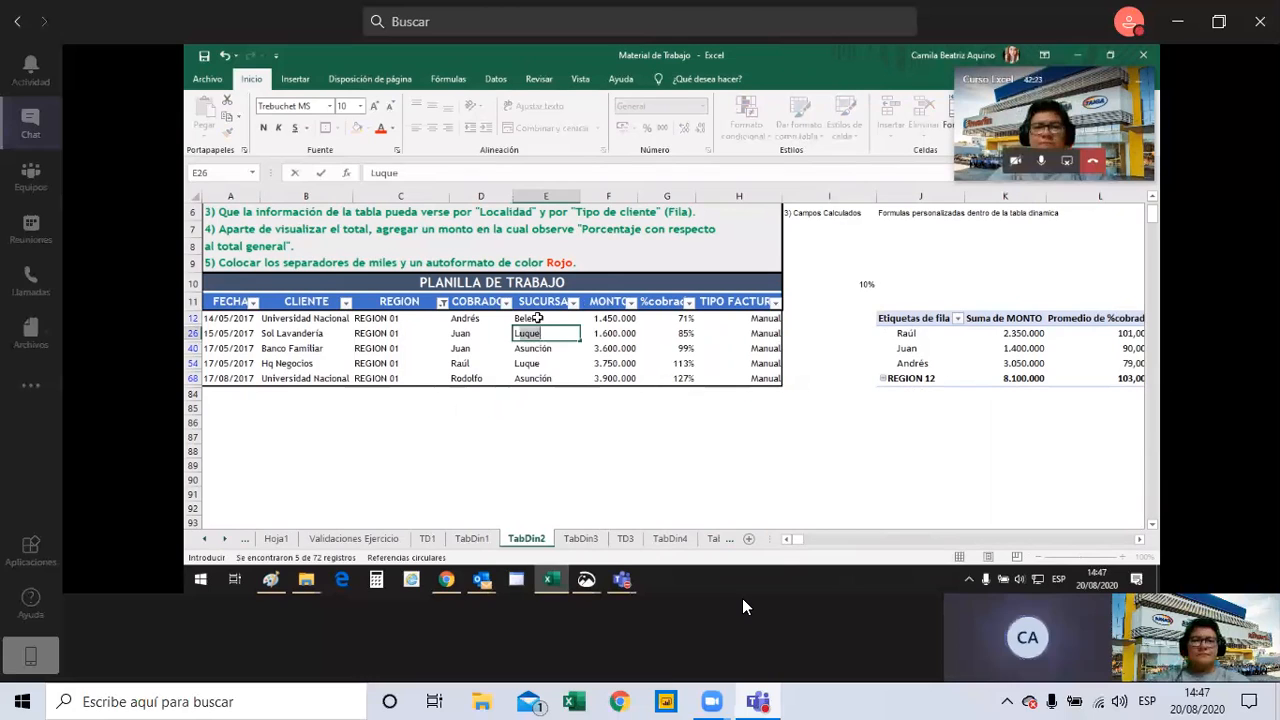
text(oreto)
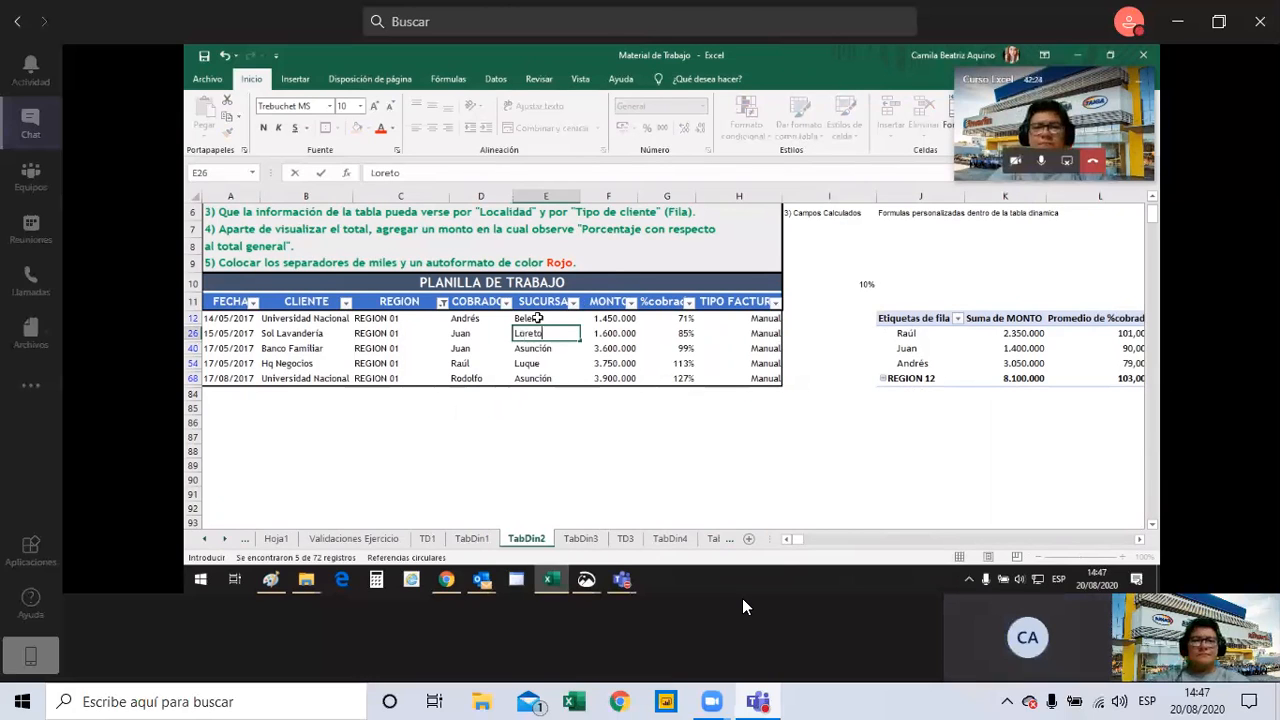
key(Return)
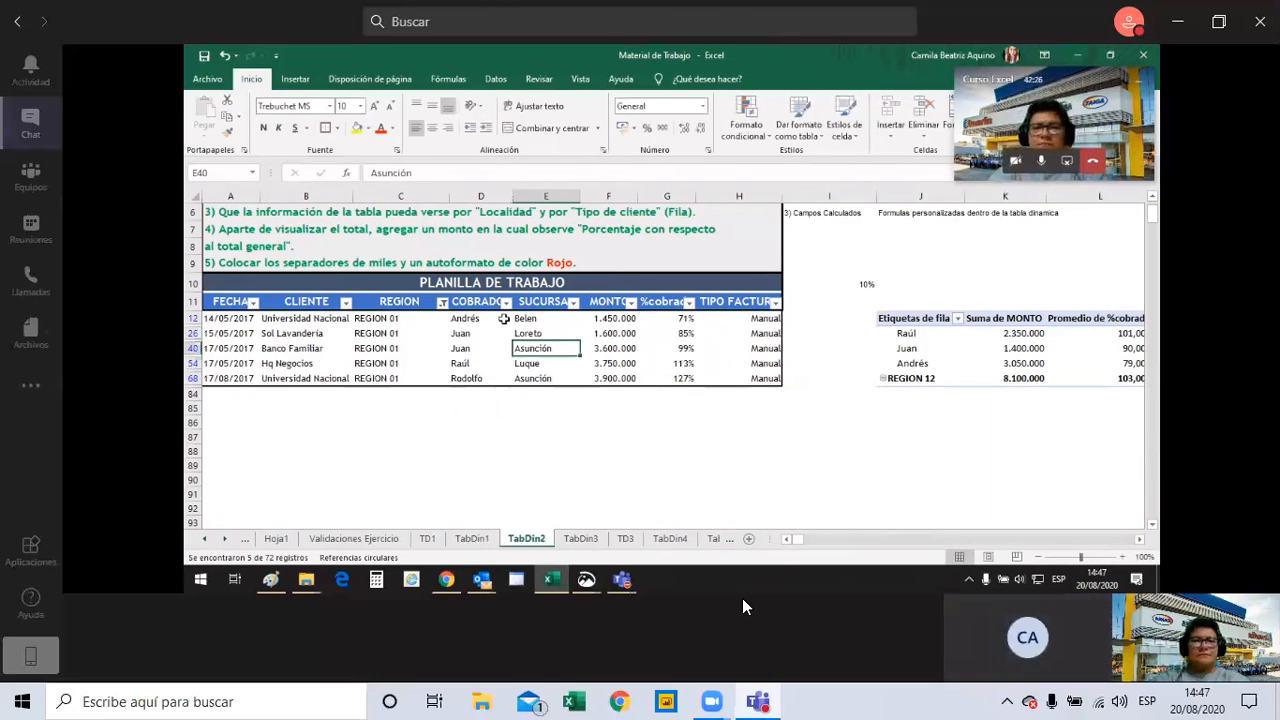
Set the SUCURSAL to Horqueta in cell E40 and to Concepcion in cell E54.
text(Hor)
key(Return)
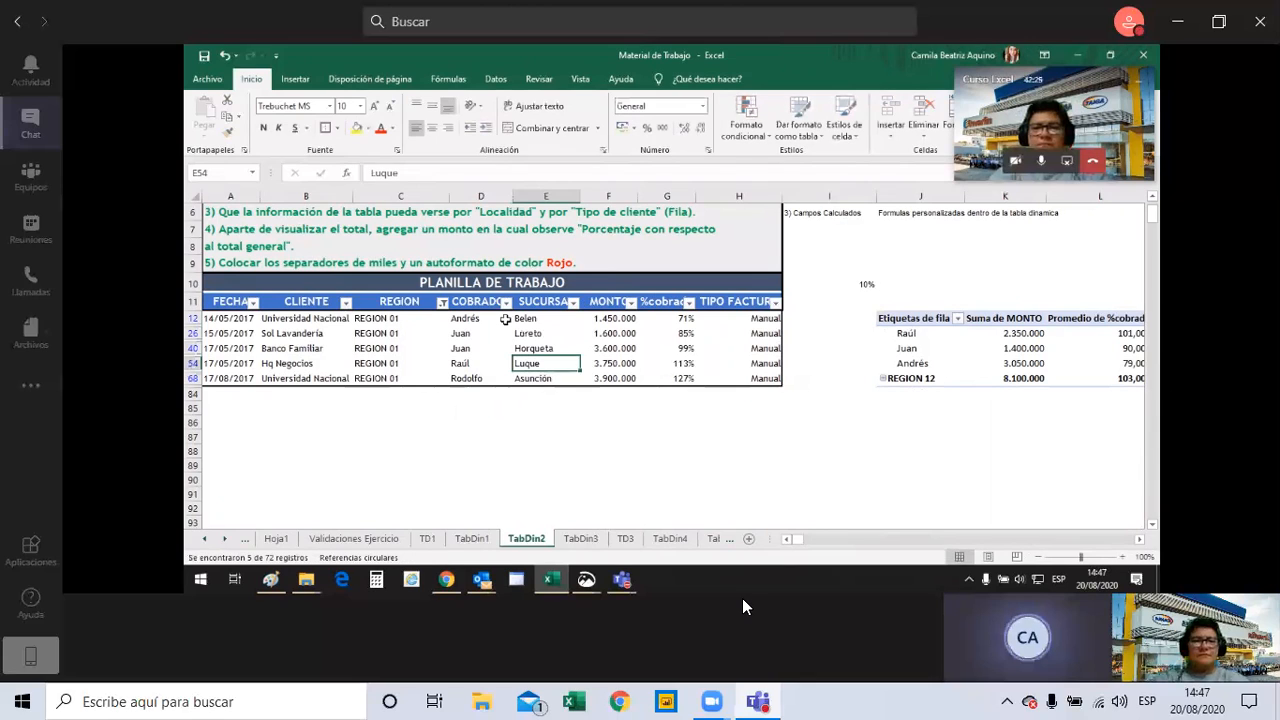
text(Conc)
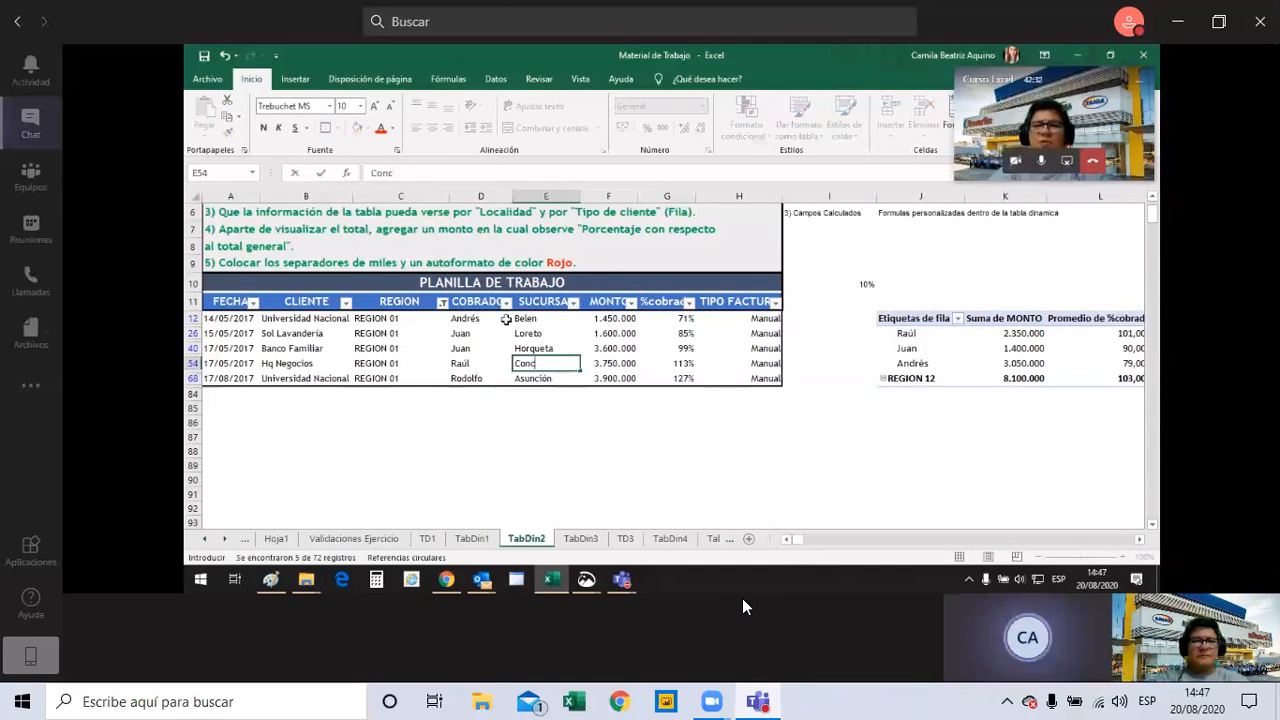
text(epcion)
key(Return)
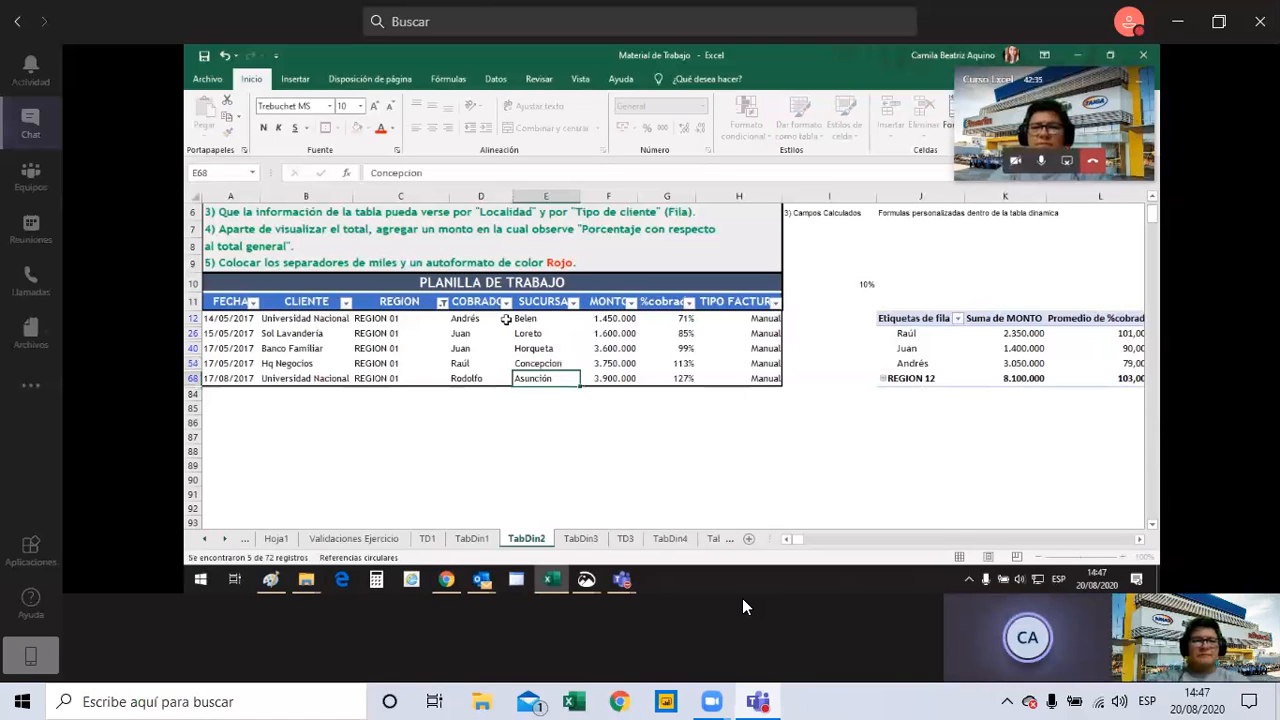
Enter Yby yau as the SUCURSAL of the last REGION 01 row, cell E68.
text(Yby)
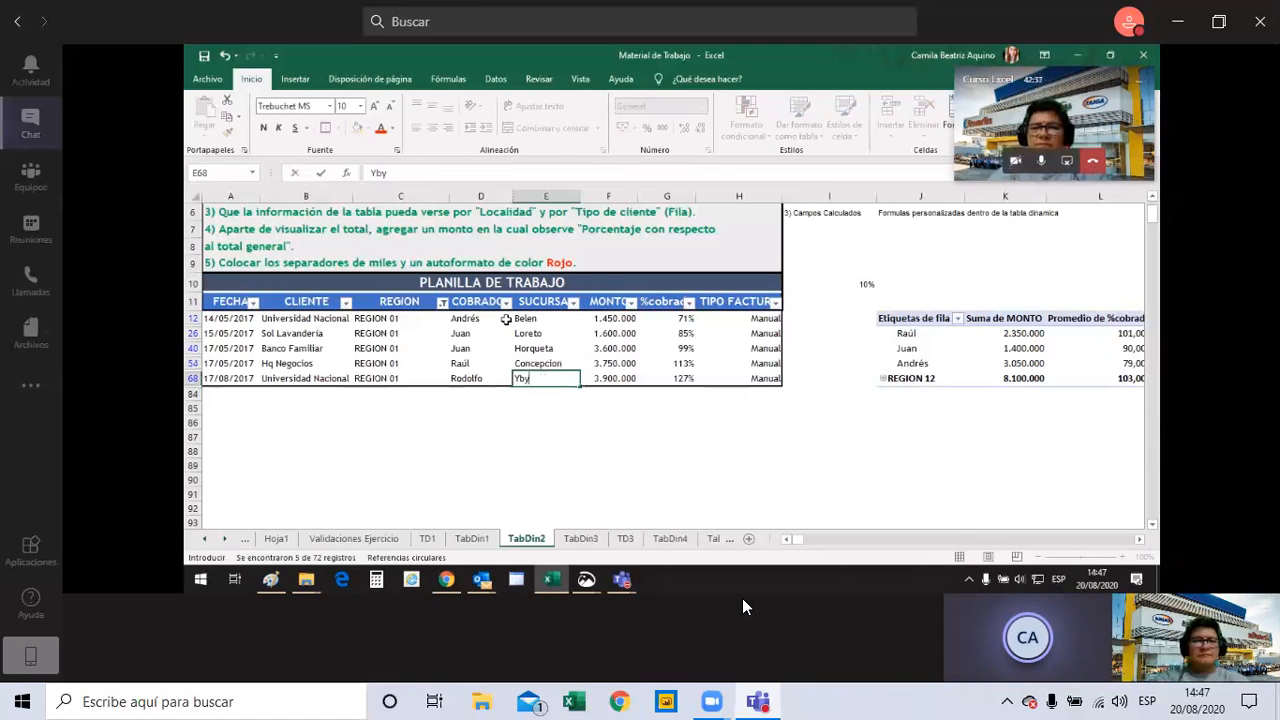
text( yau)
click(567, 330)
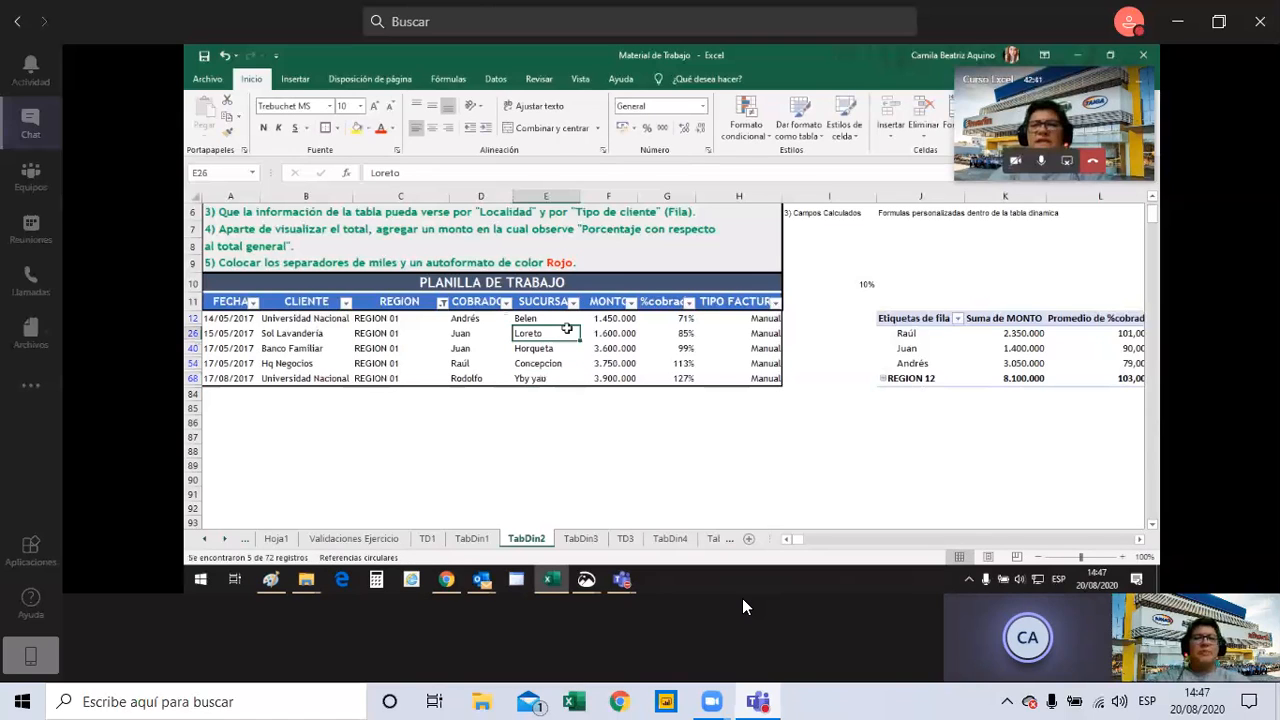
Reset the REGION filter to show all regions and check the pivot table's field list.
click(442, 303)
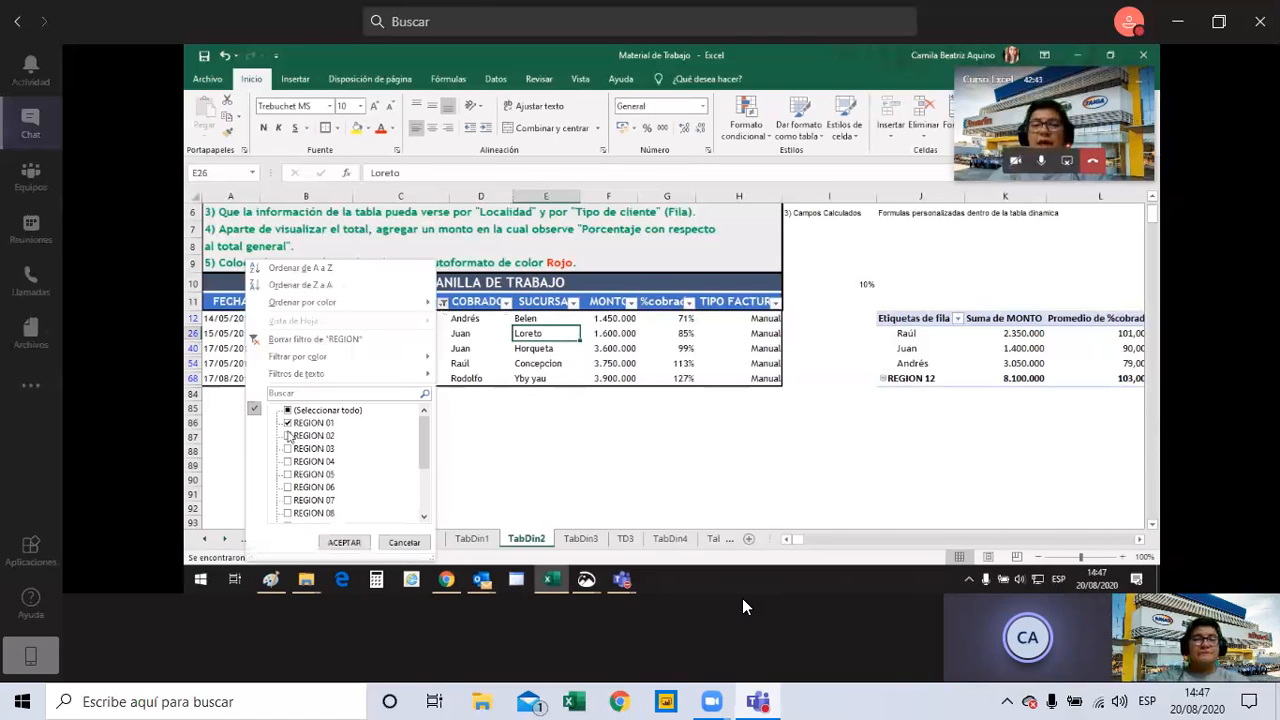
click(288, 410)
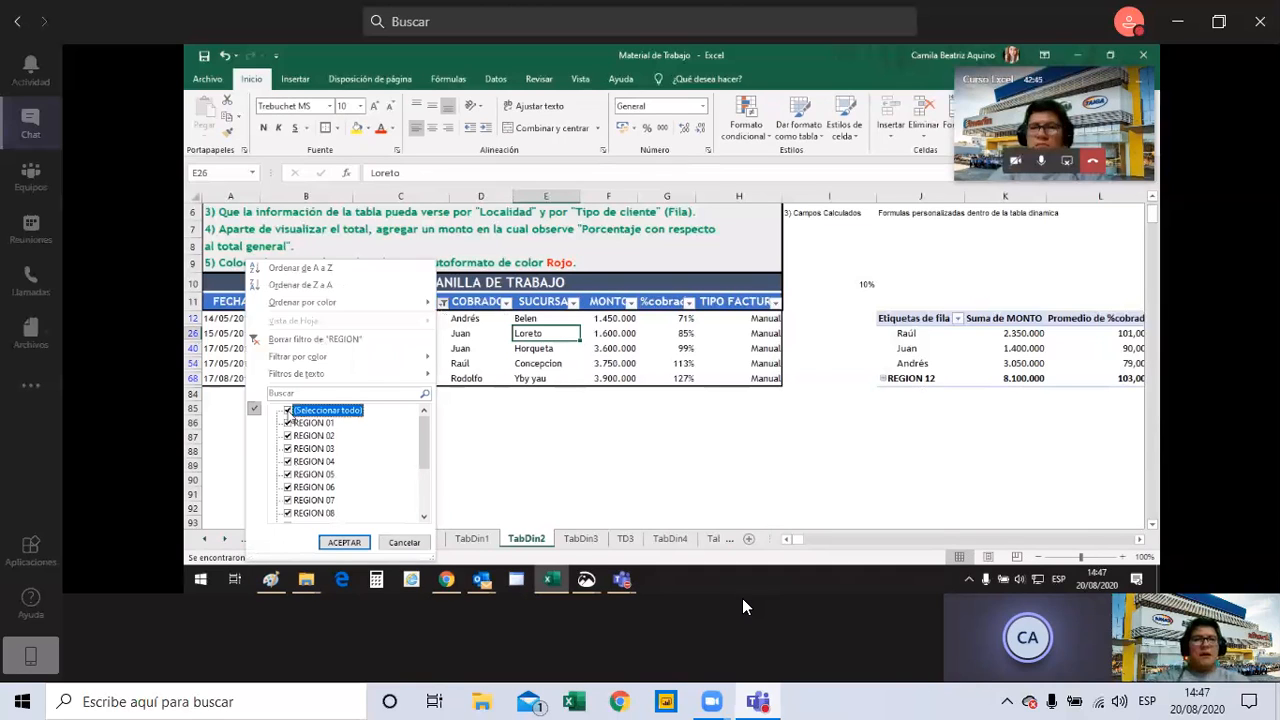
click(336, 541)
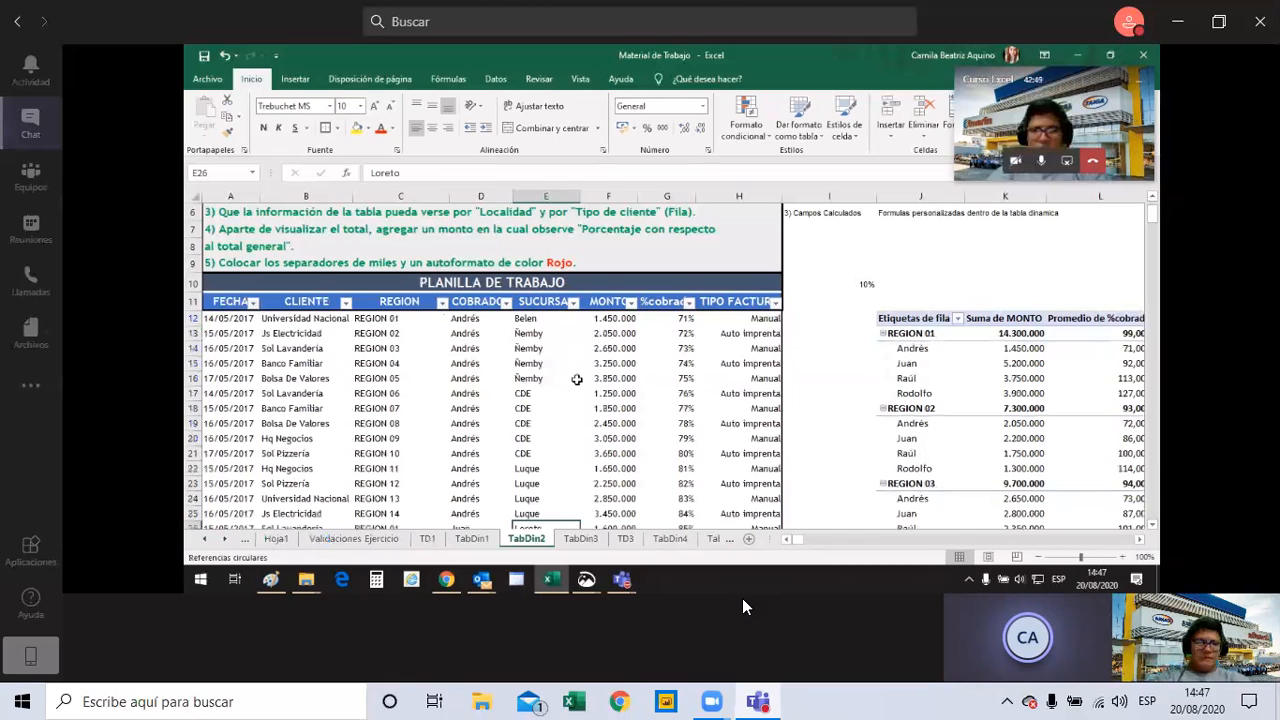
click(928, 369)
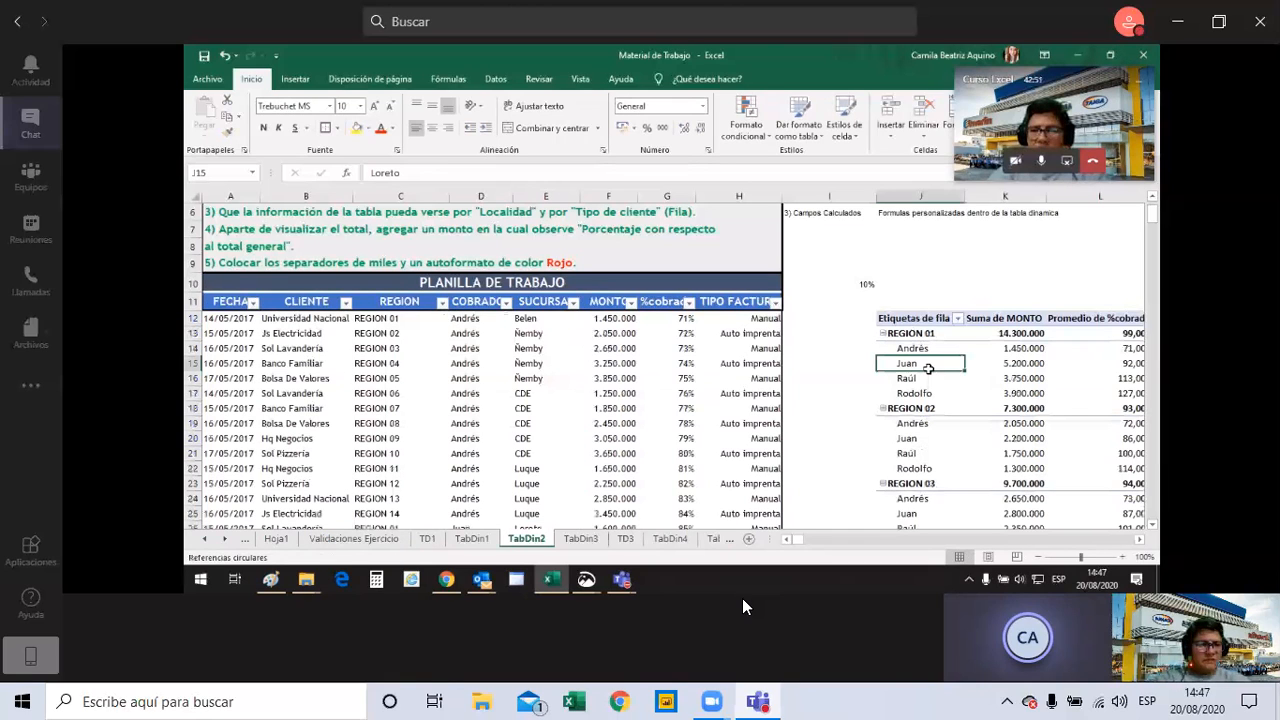
click(849, 306)
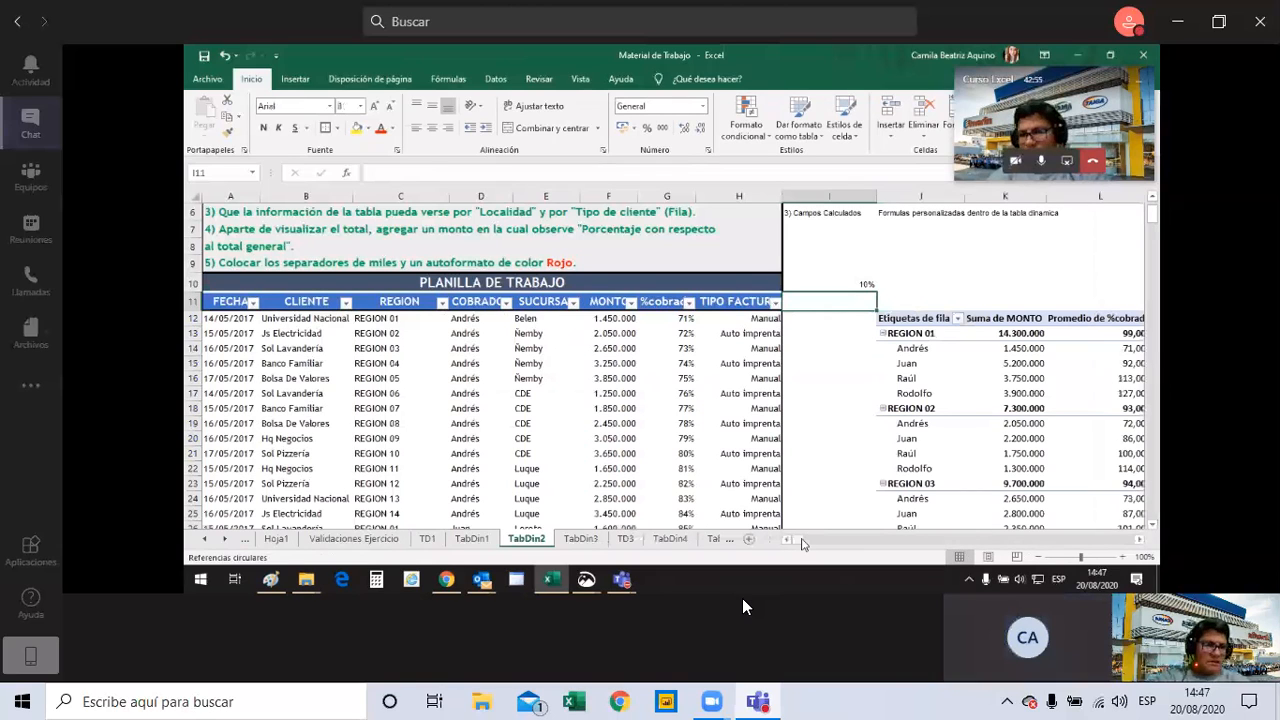
Add the SUCURSAL field to the pivot table's rows between REGION and COBRADOR.
drag(803, 544, 797, 545)
click(912, 348)
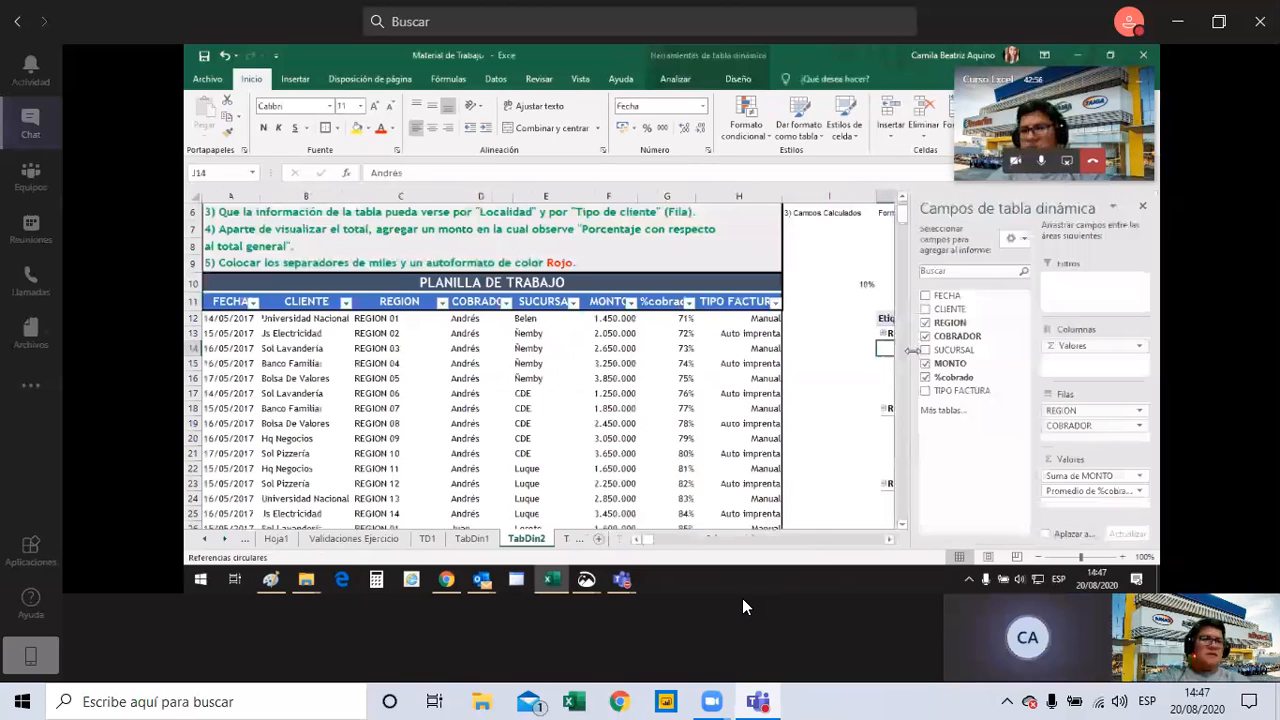
click(926, 350)
drag(928, 352, 1103, 426)
click(857, 346)
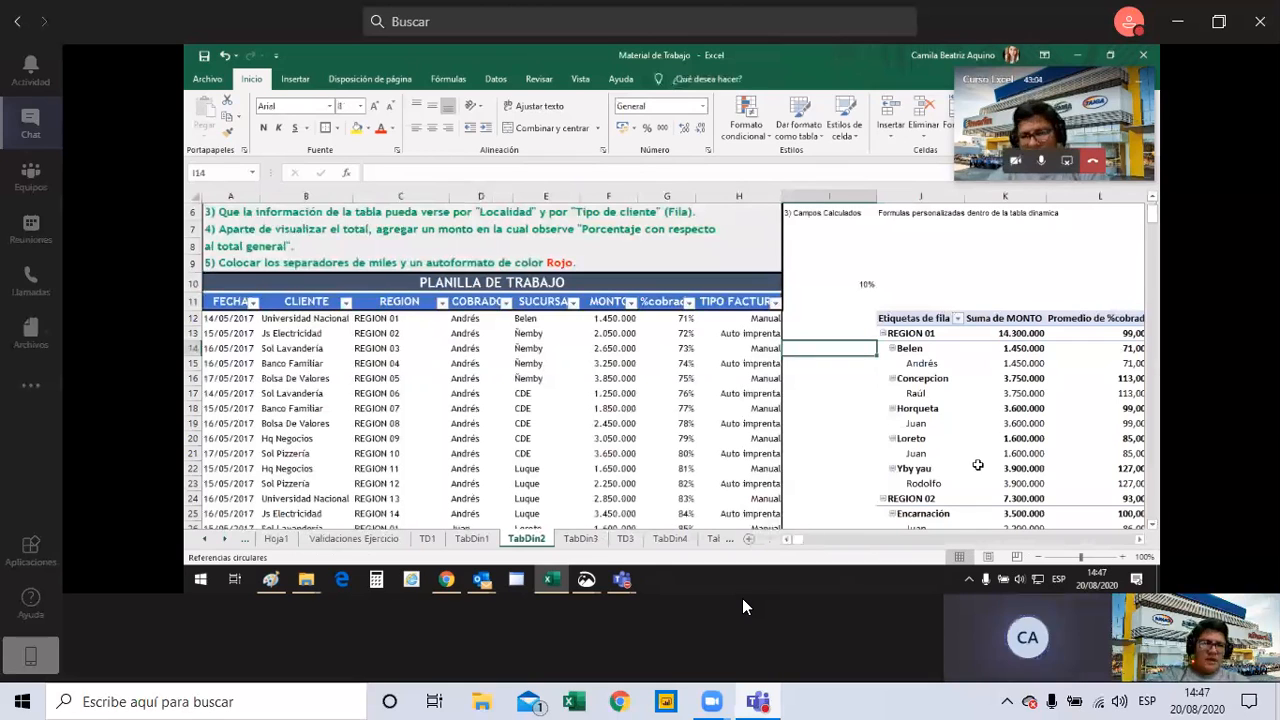
Examine the pivot table's rows grouped by region, branch and collector from REGION 01 through REGION 14.
drag(801, 539, 790, 541)
click(966, 303)
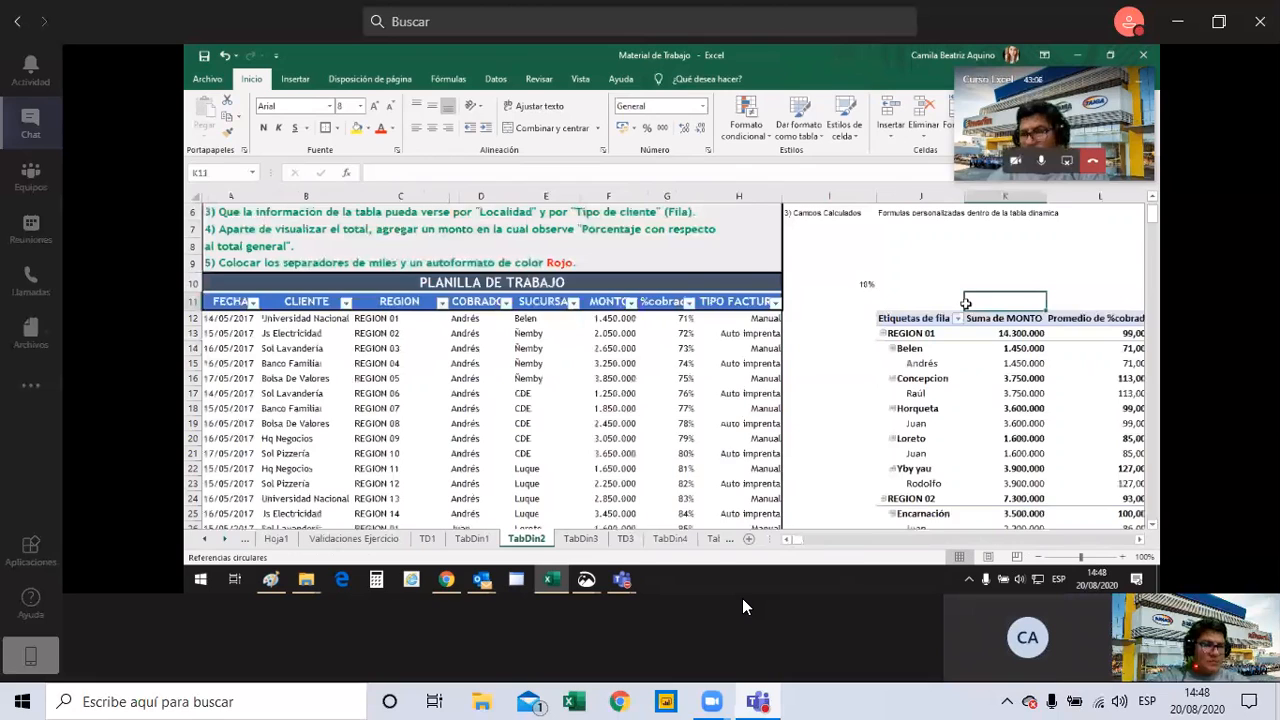
key(Right)
key(Right)
key(Right)
scroll(961, 303, down, 1)
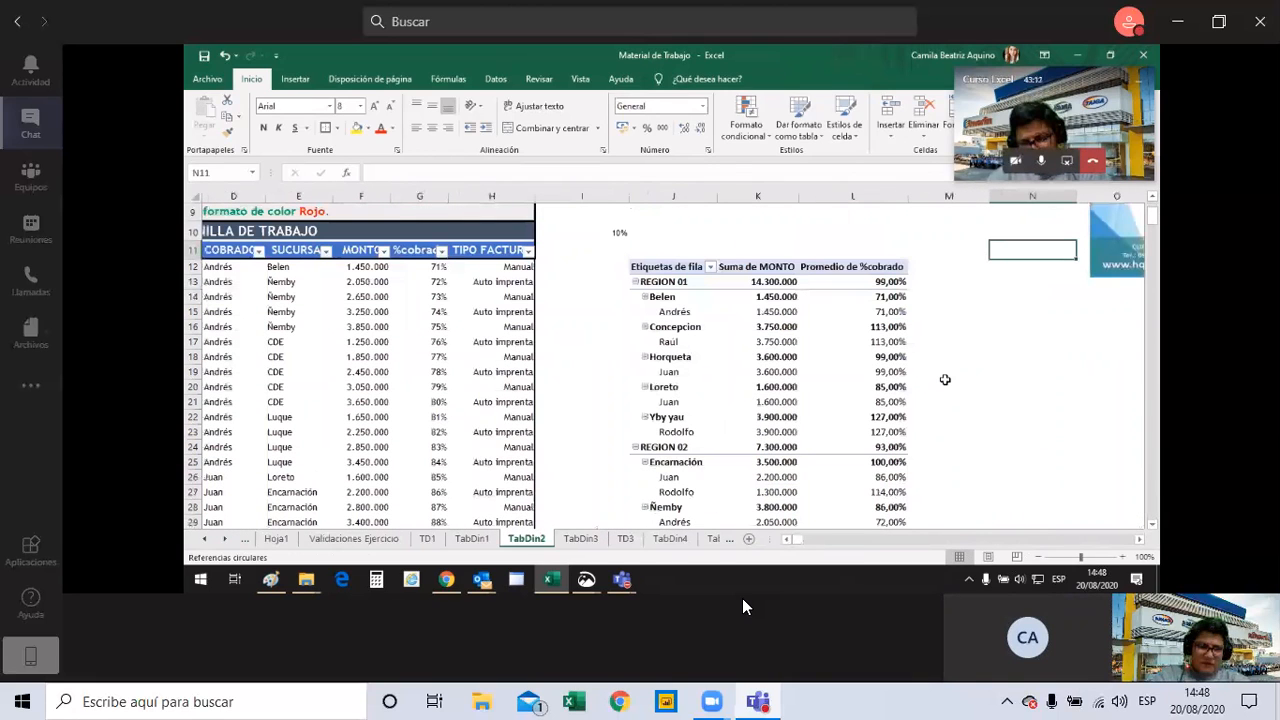
scroll(945, 380, down, 3)
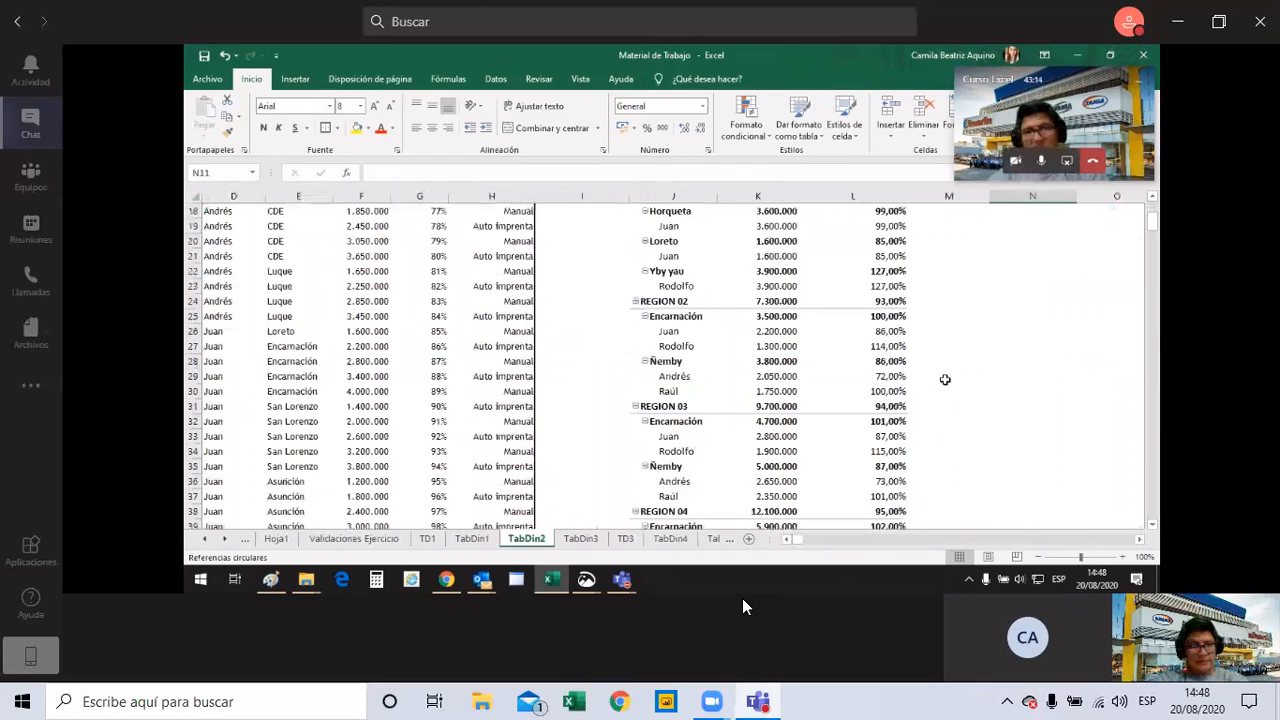
scroll(945, 380, down, 2)
scroll(945, 380, down, 3)
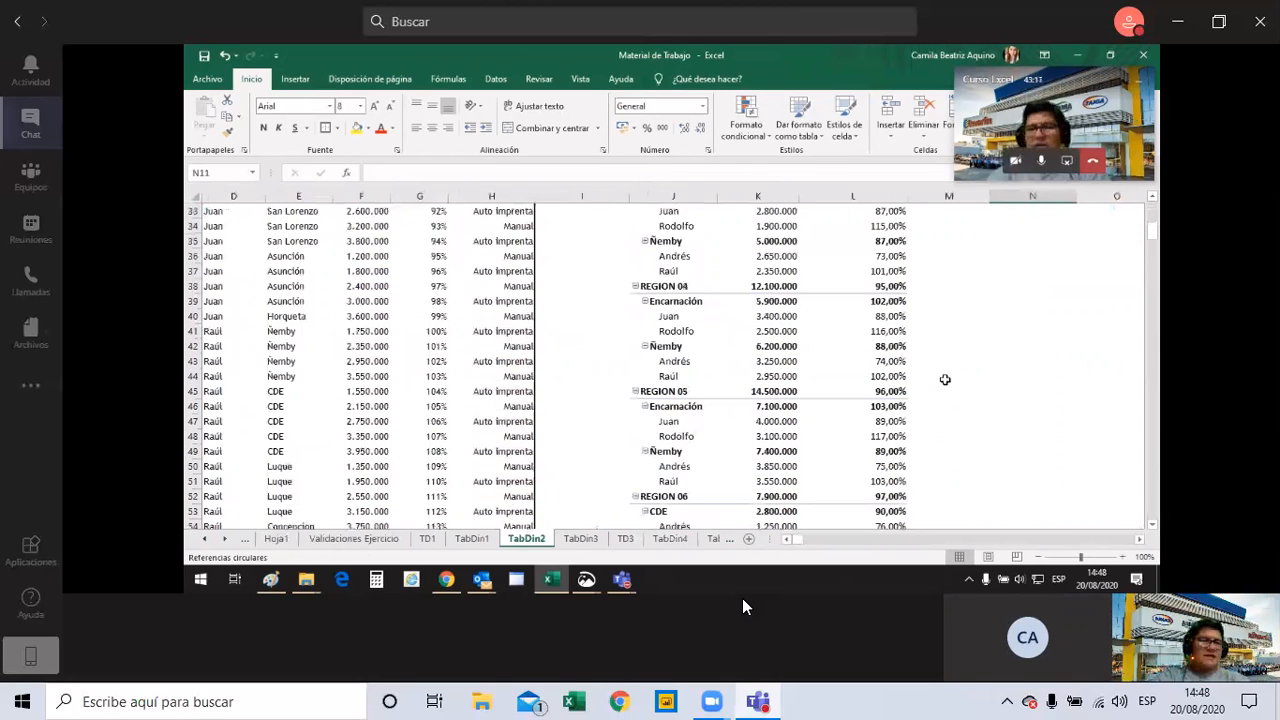
scroll(945, 380, down, 8)
scroll(945, 380, down, 10)
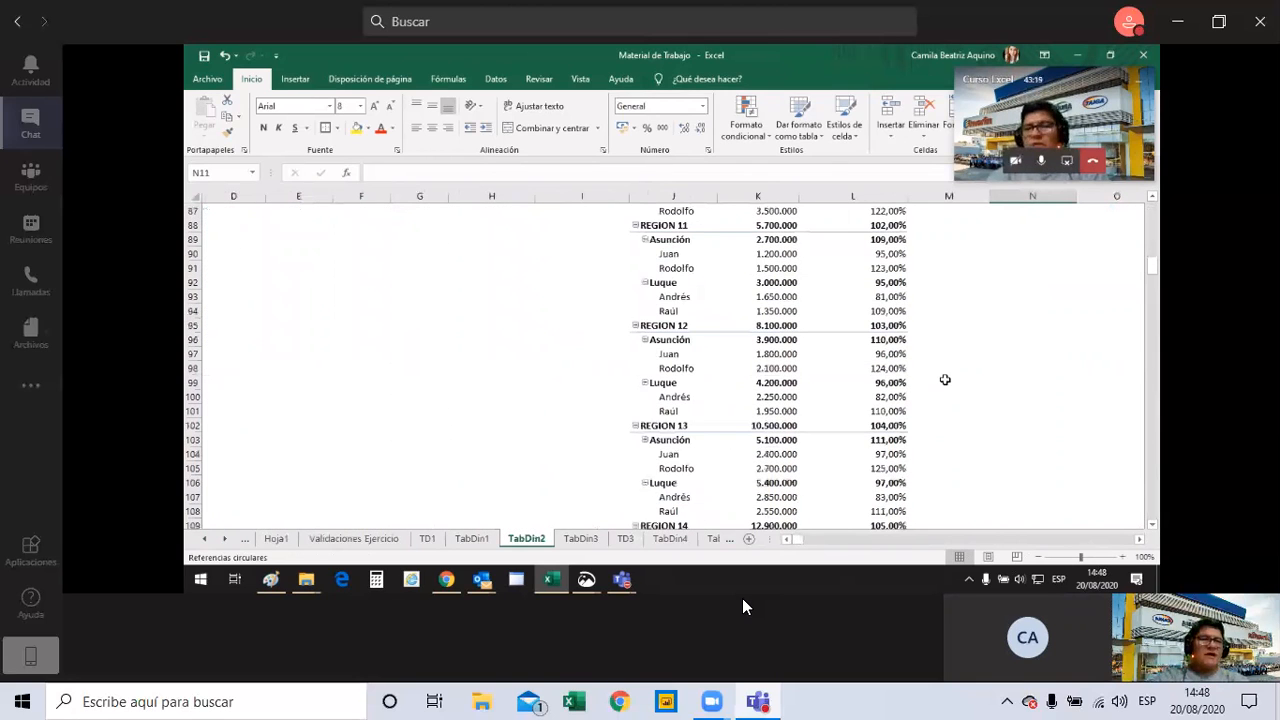
scroll(945, 380, down, 2)
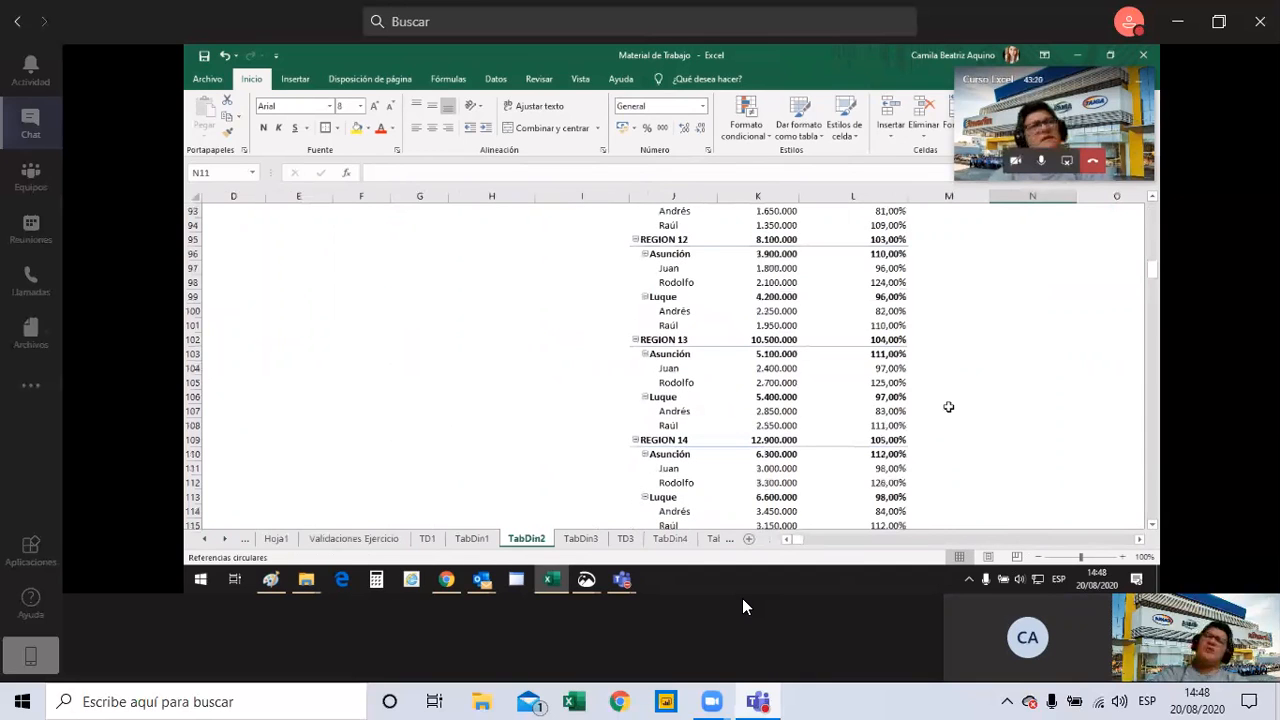
scroll(948, 407, up, 20)
scroll(945, 425, up, 9)
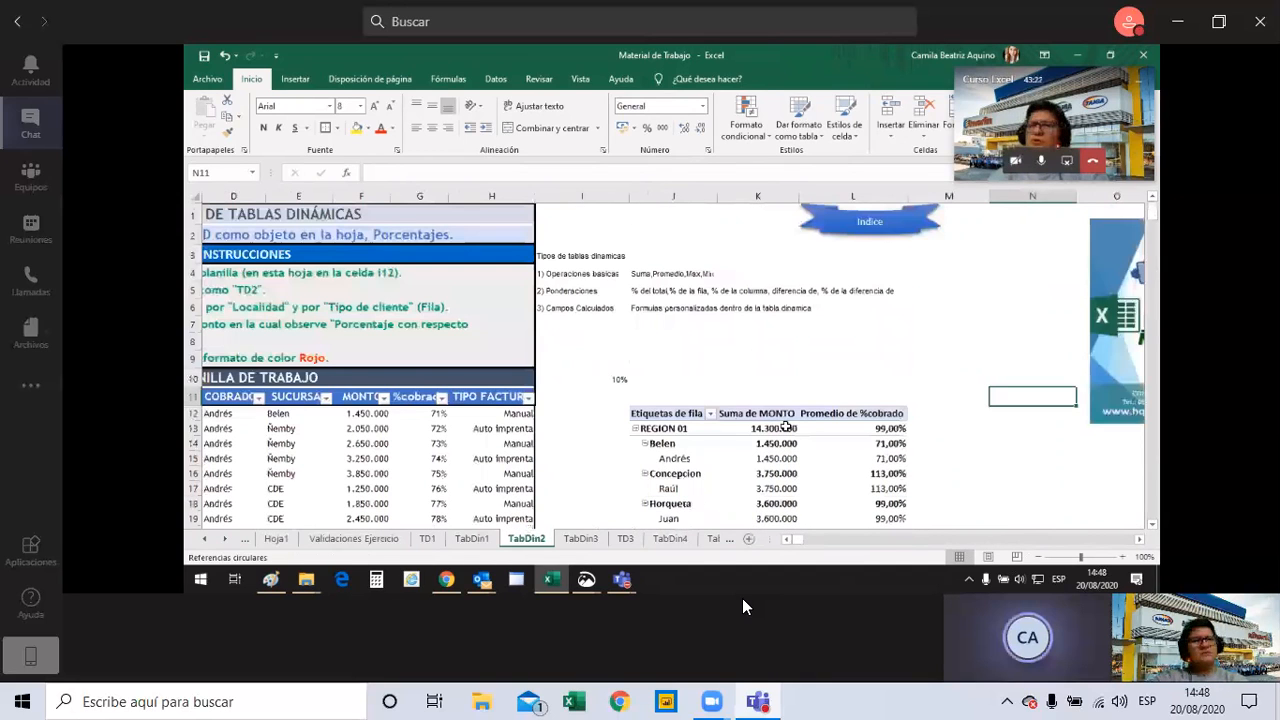
Hide the pivot table's field list and review the Suma de MONTO and Promedio de %cobrado columns.
click(783, 413)
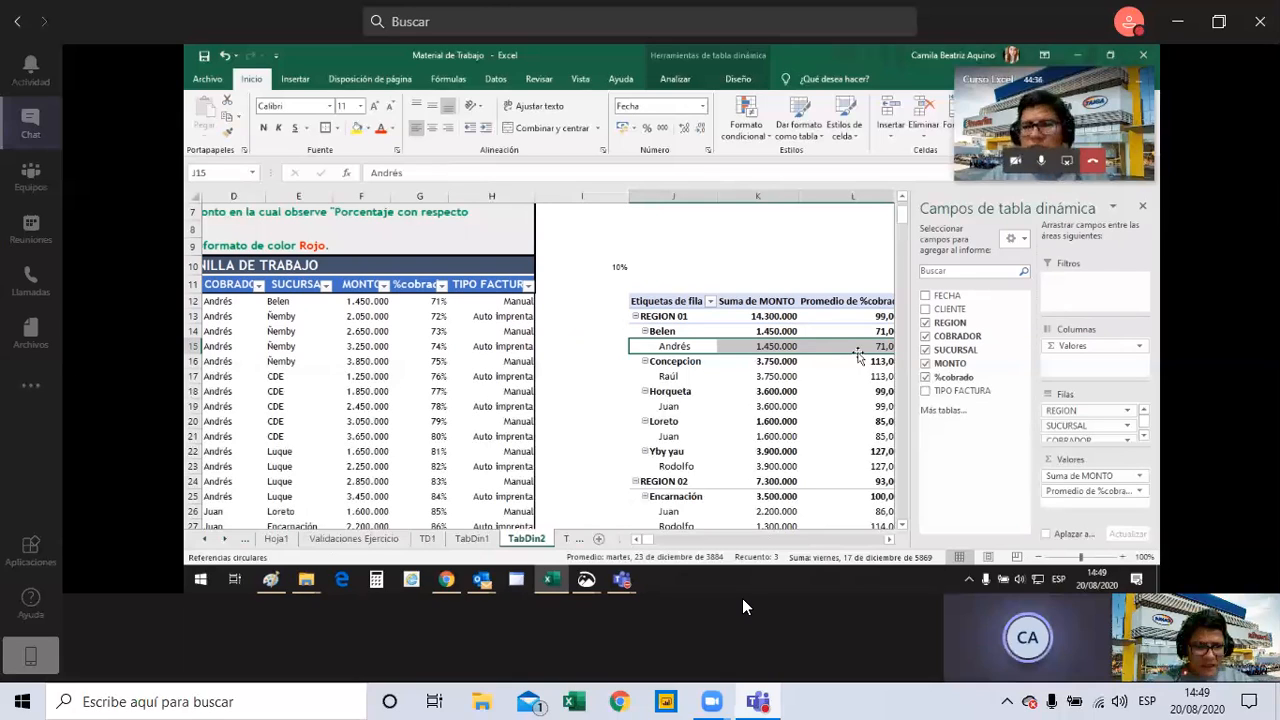
click(1130, 209)
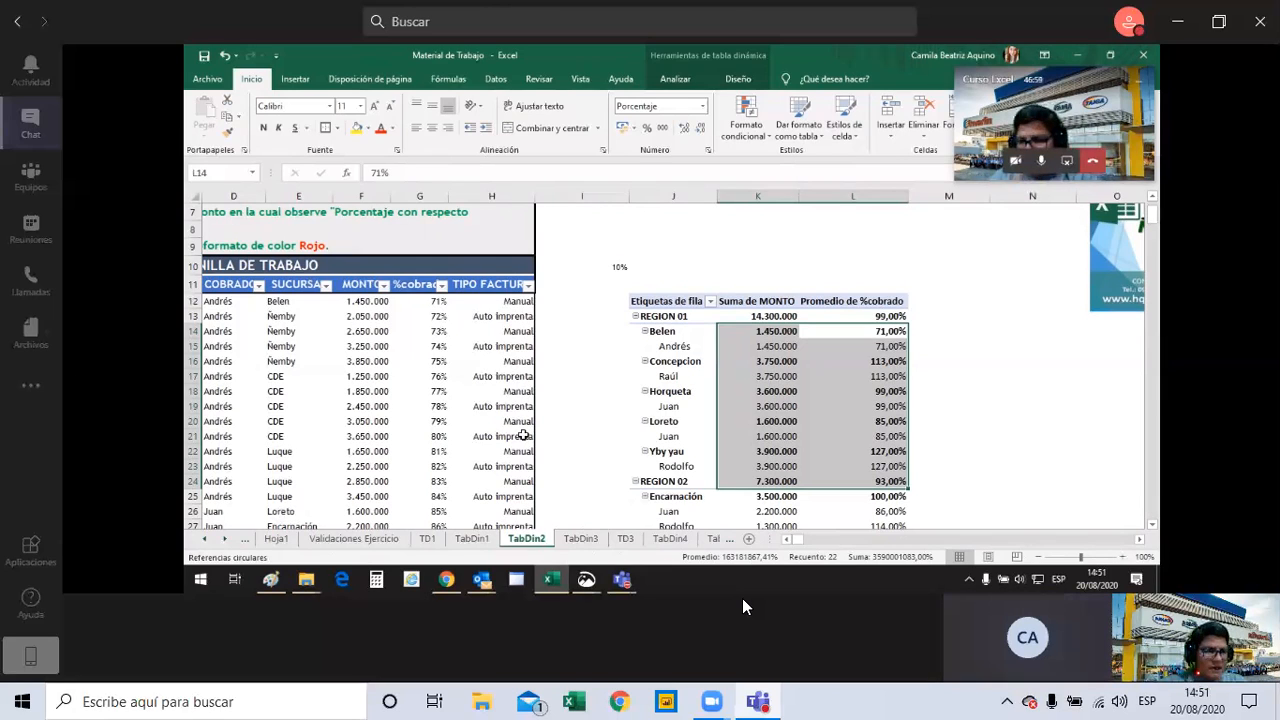
click(864, 197)
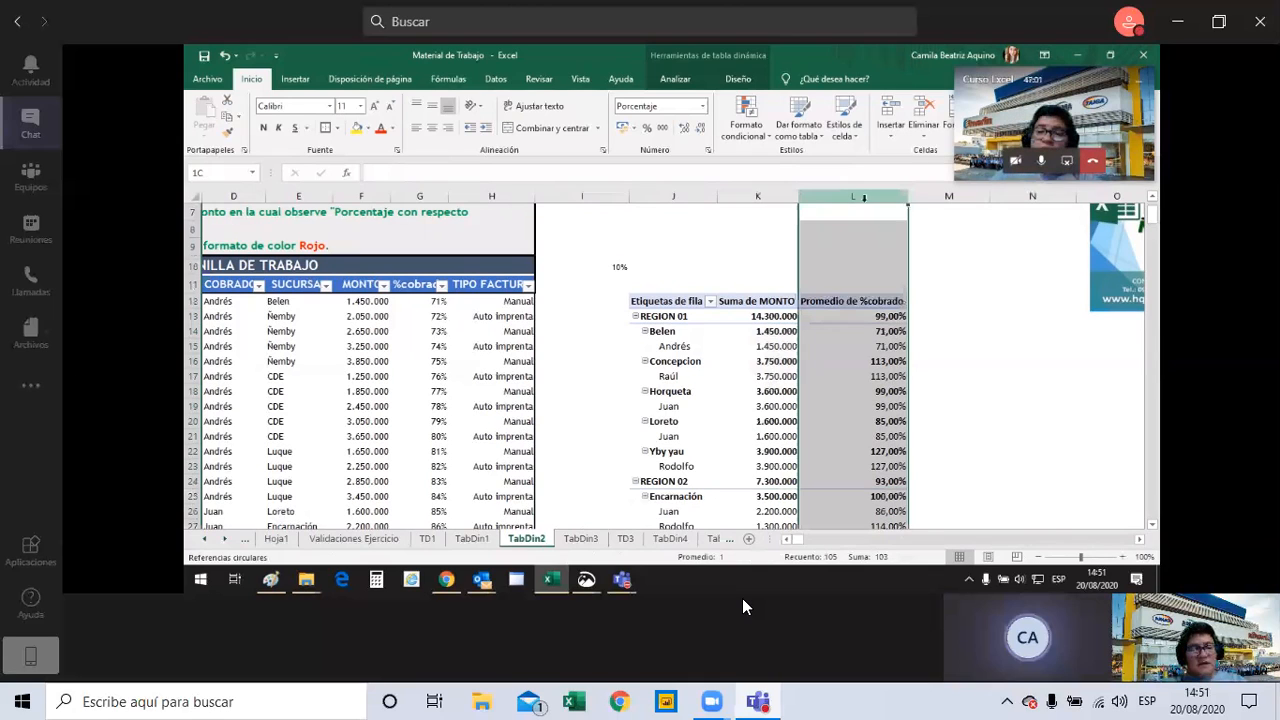
click(752, 195)
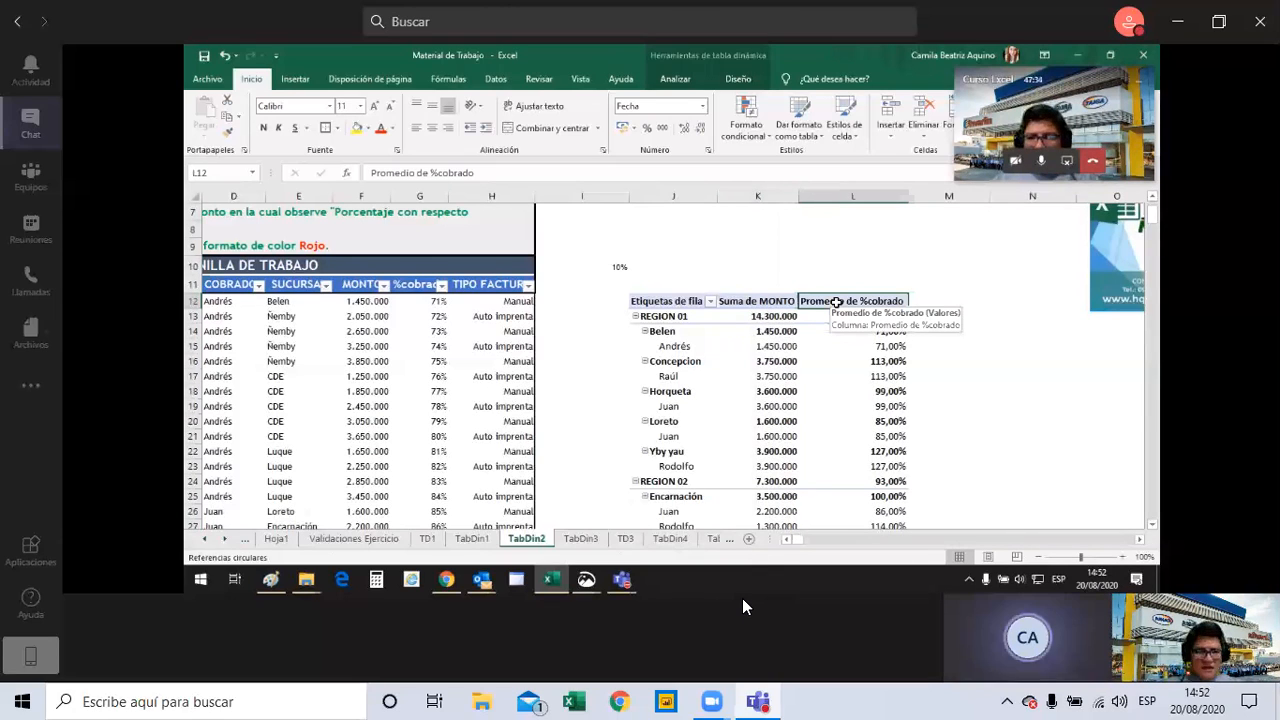
click(946, 267)
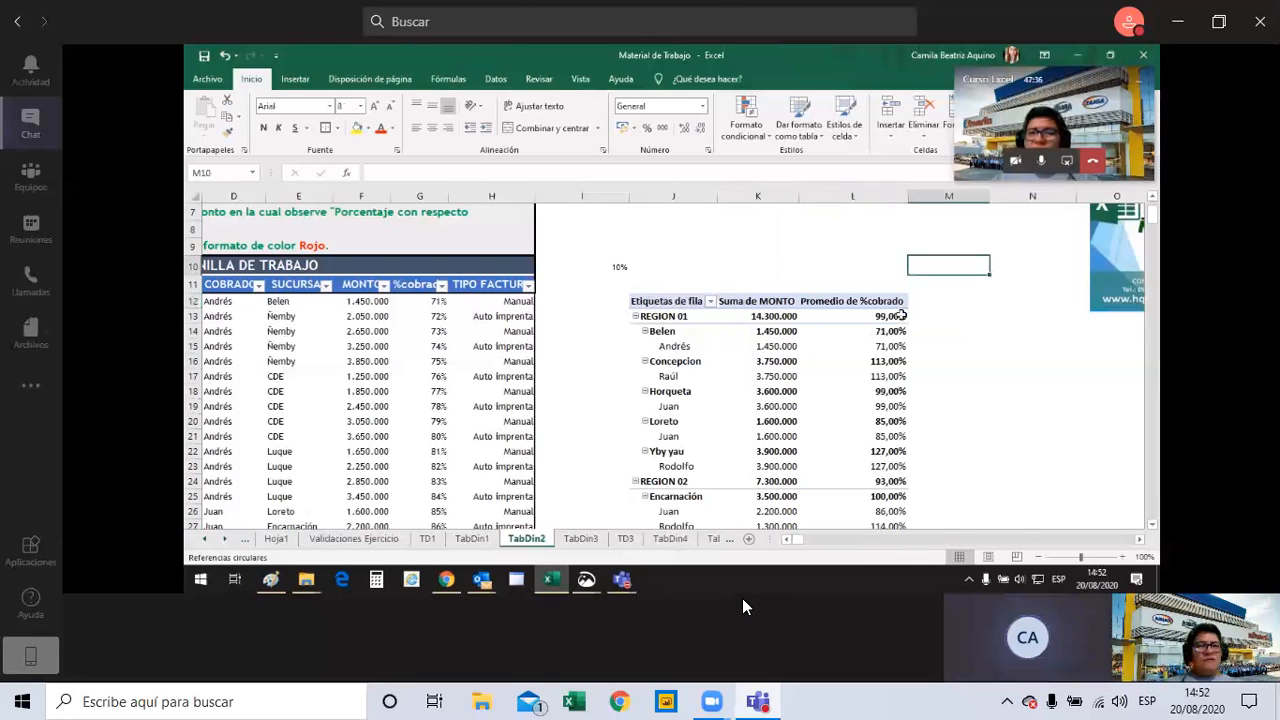
mouse_move(884, 340)
click(802, 348)
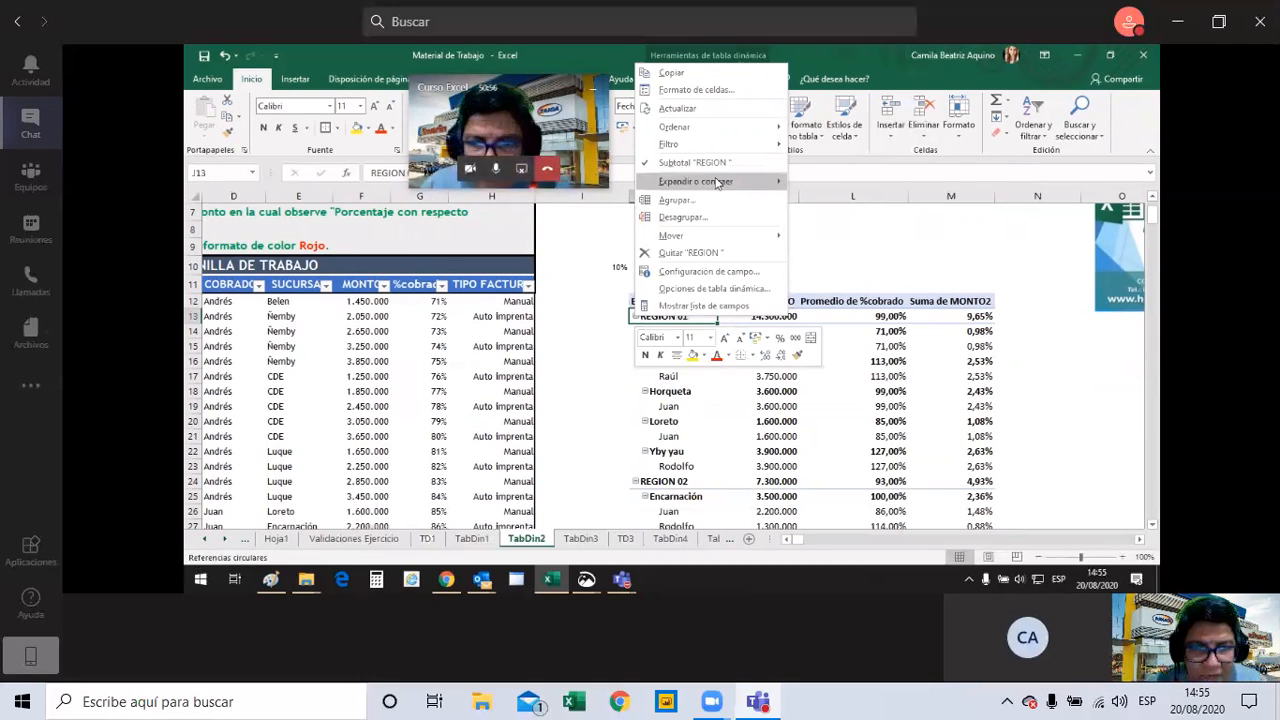
Collapse the entire REGION field so the pivot table lists only the regions and the grand total.
mouse_move(754, 183)
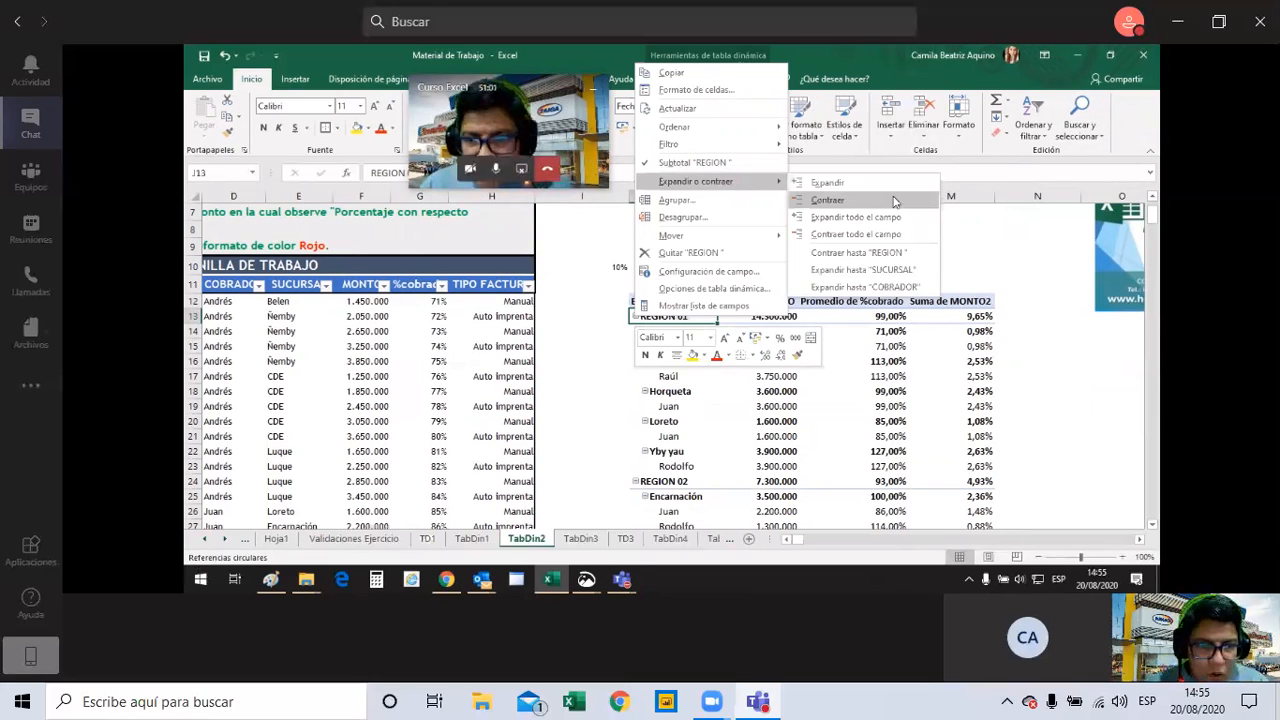
click(895, 235)
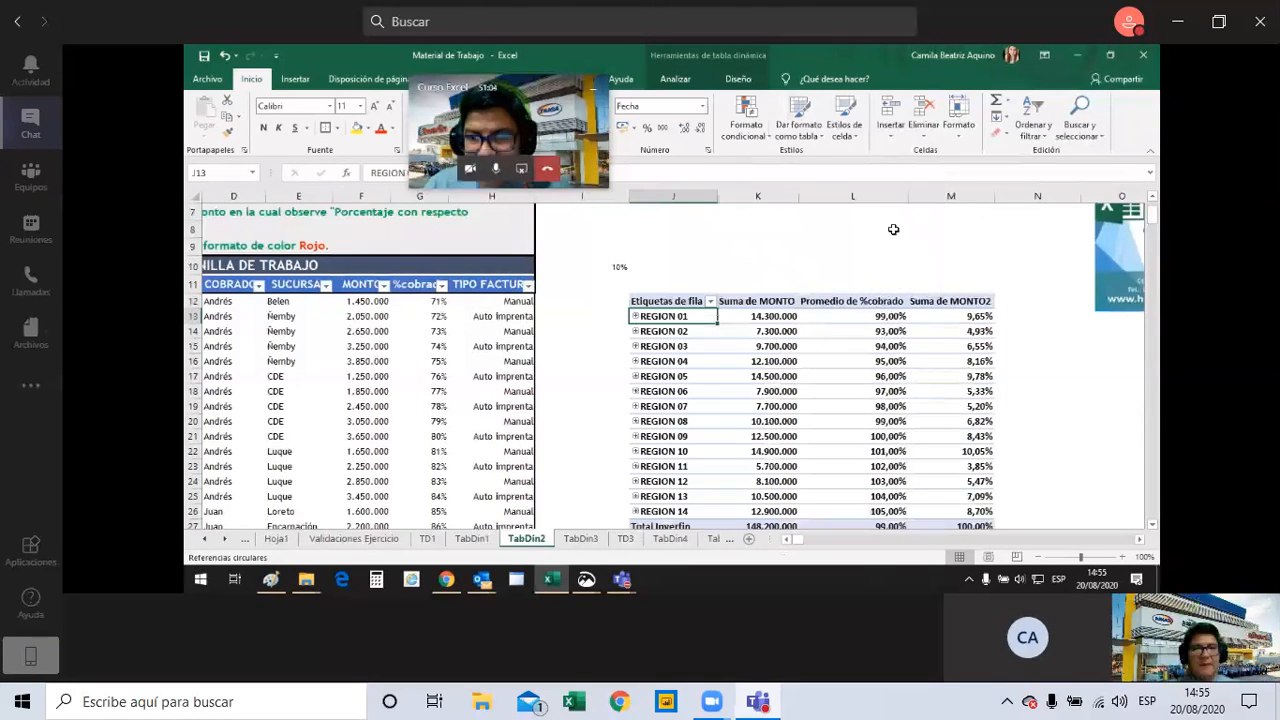
scroll(895, 231, down, 1)
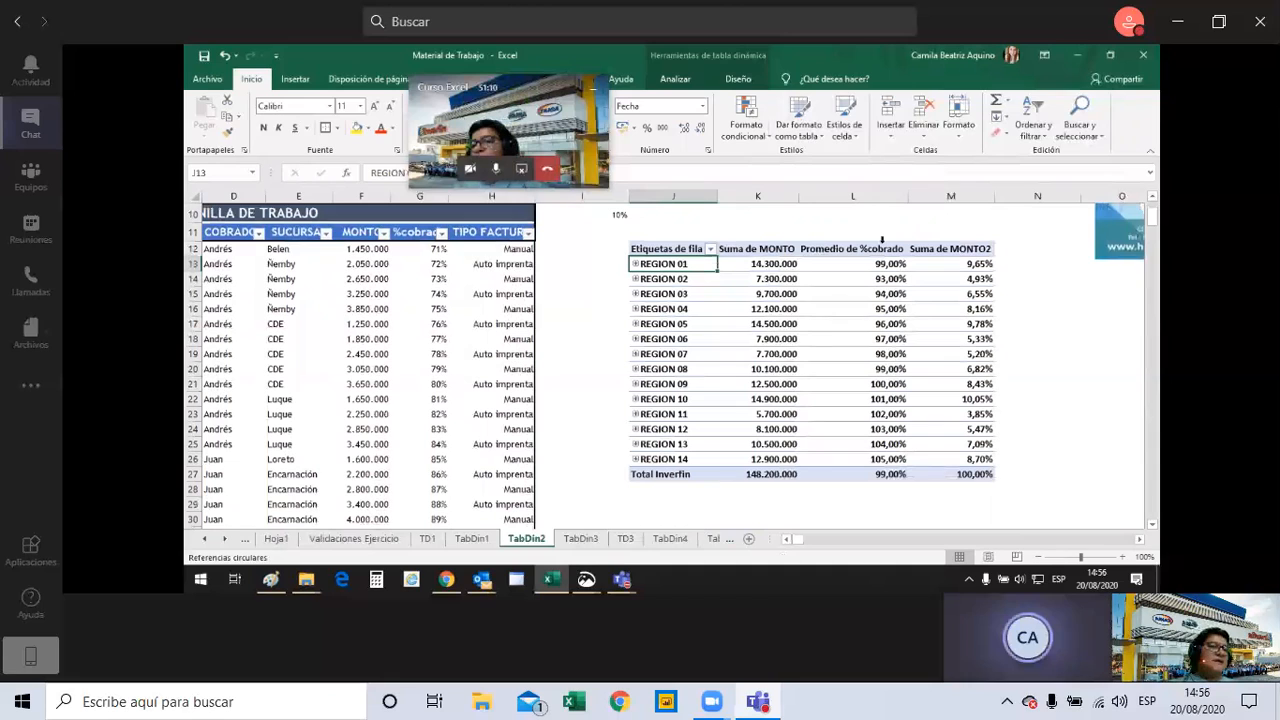
Select the Suma de MONTO2 percentages from REGION 01 to REGION 14, without the grand total, to check their sum.
click(974, 475)
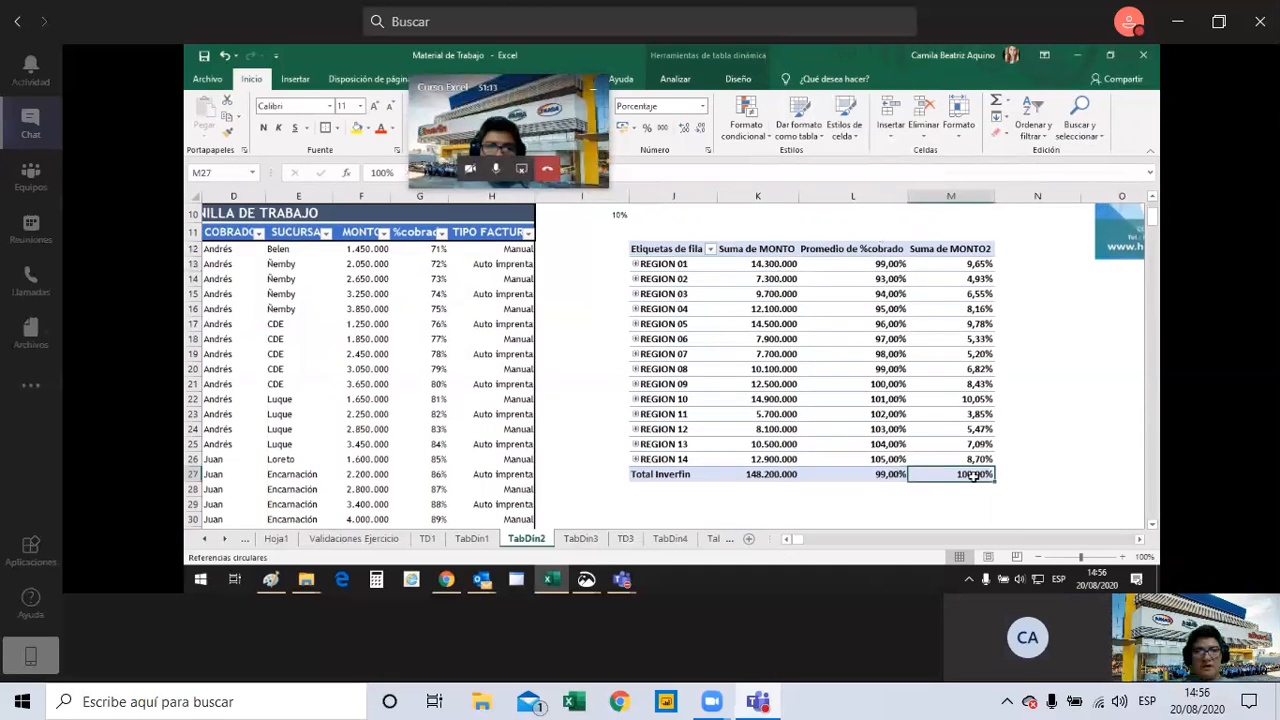
key(ctrl+shift+Up)
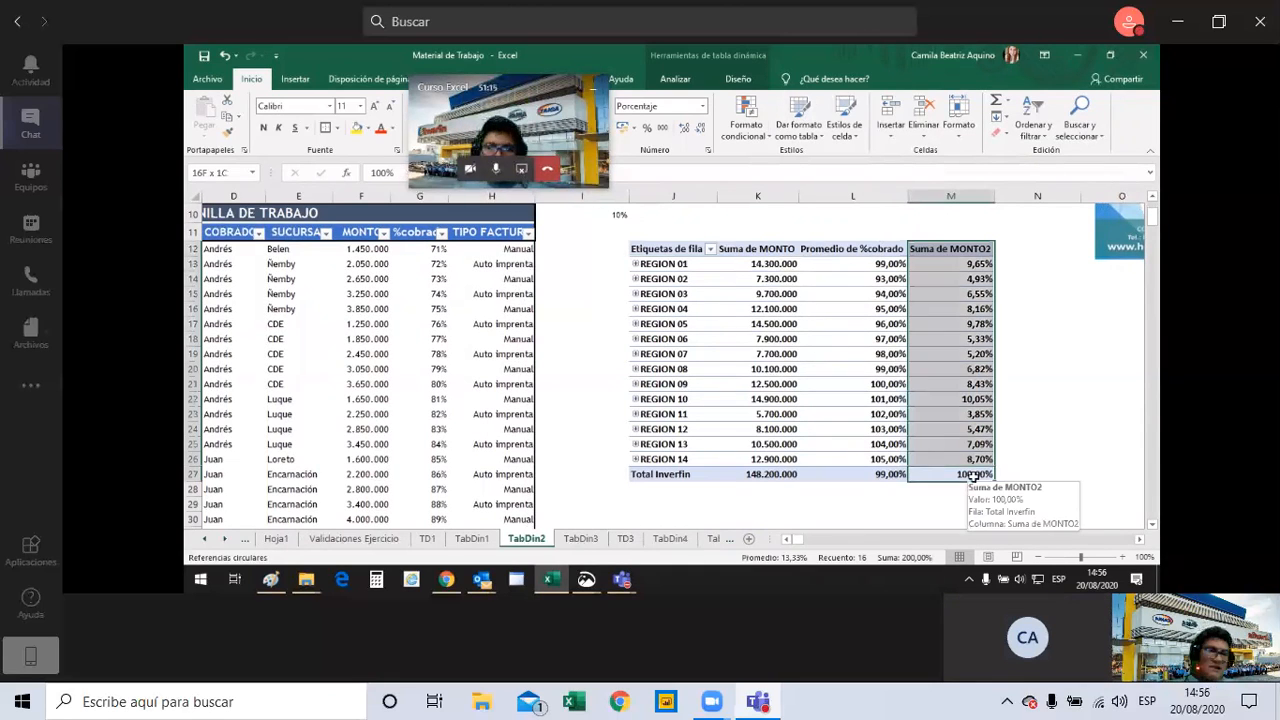
key(shift+Down)
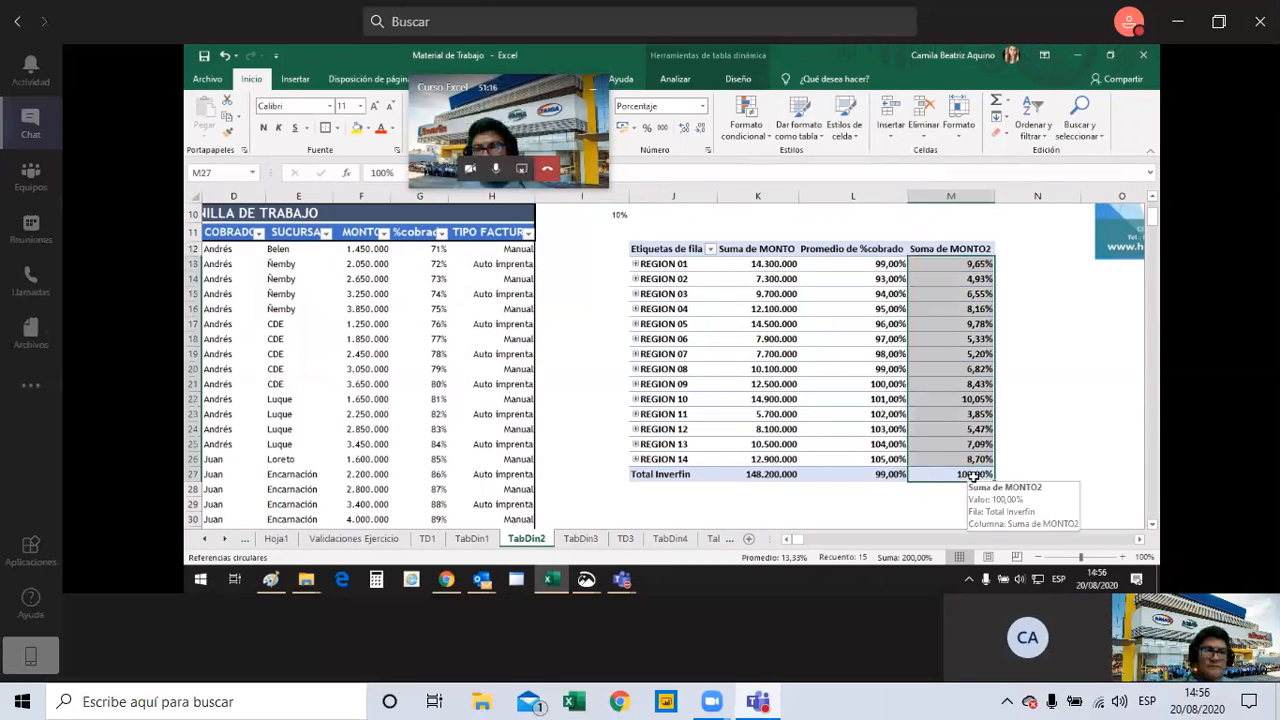
key(ctrl+Down)
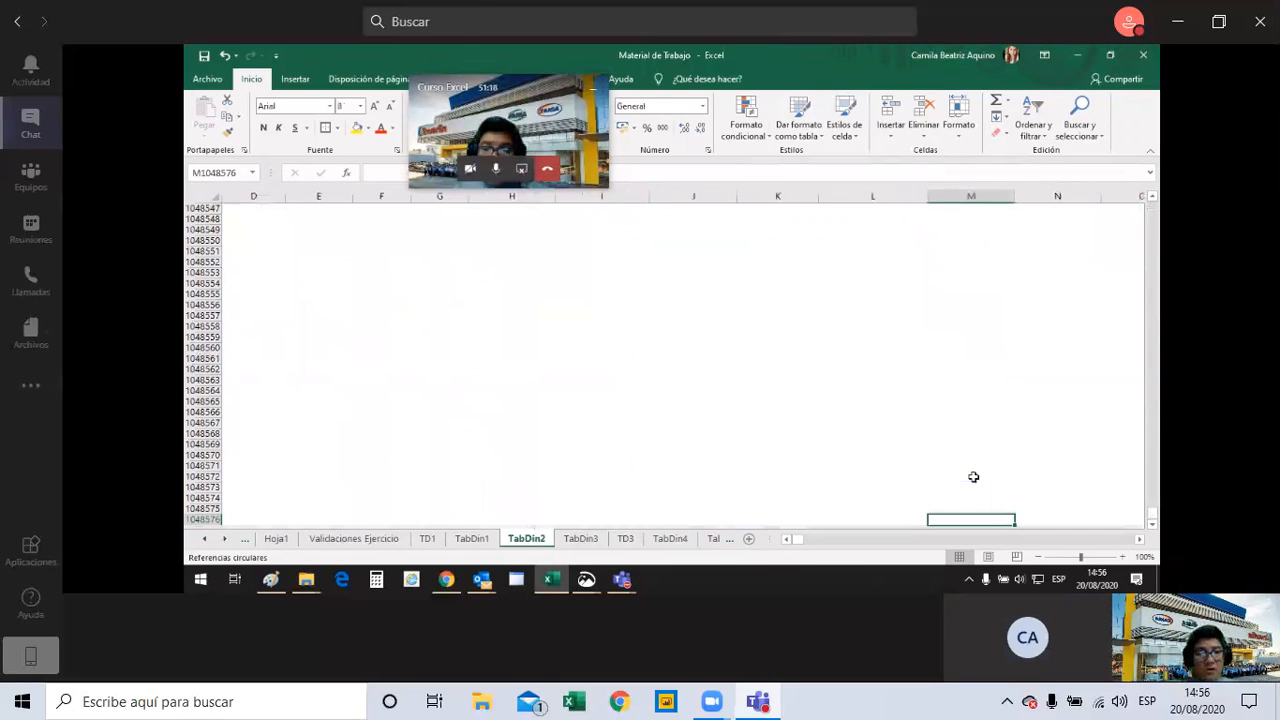
scroll(1157, 290, up, 2)
drag(1152, 512, 1140, 217)
click(976, 428)
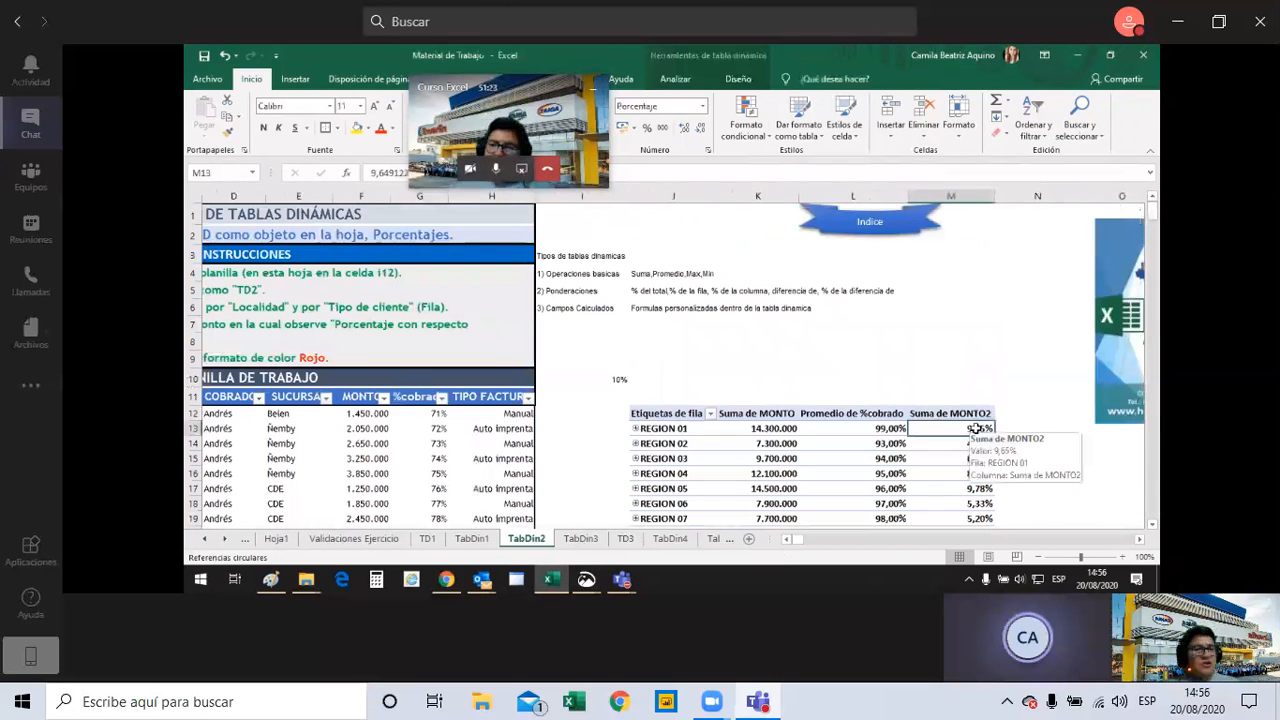
key(ctrl+shift+Down)
key(ctrl+shift+Up)
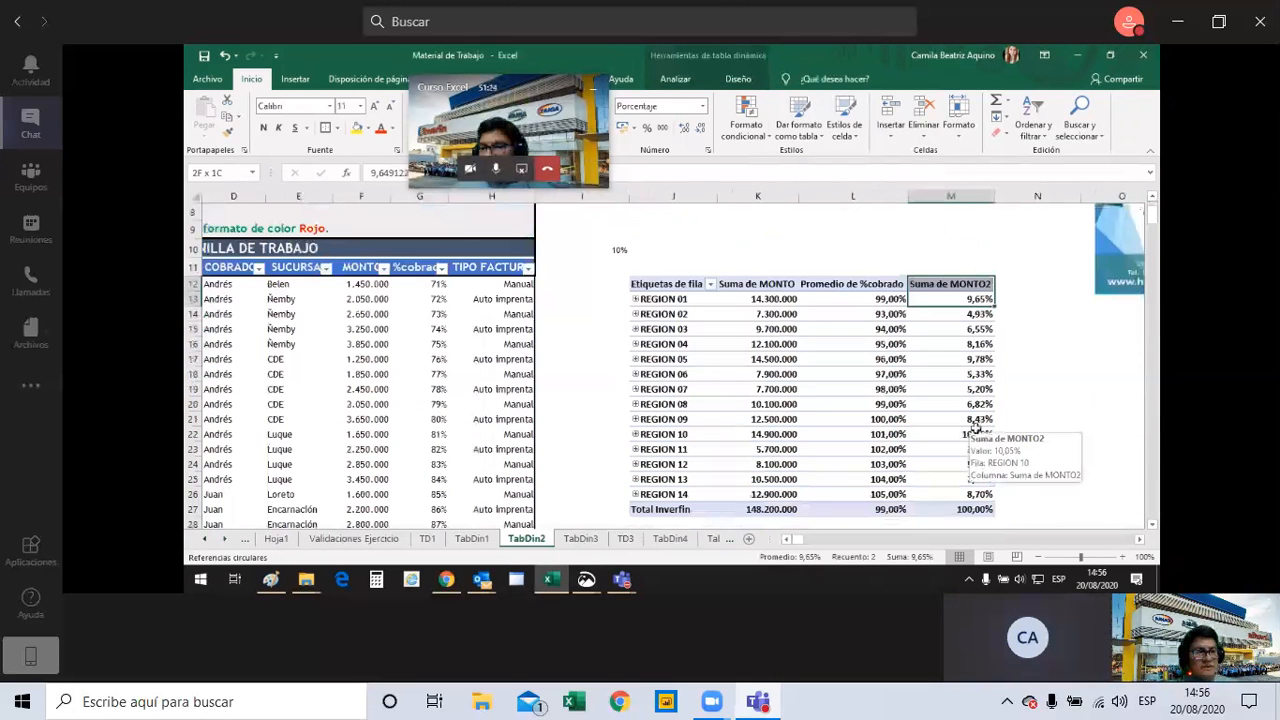
key(ctrl+shift+Down)
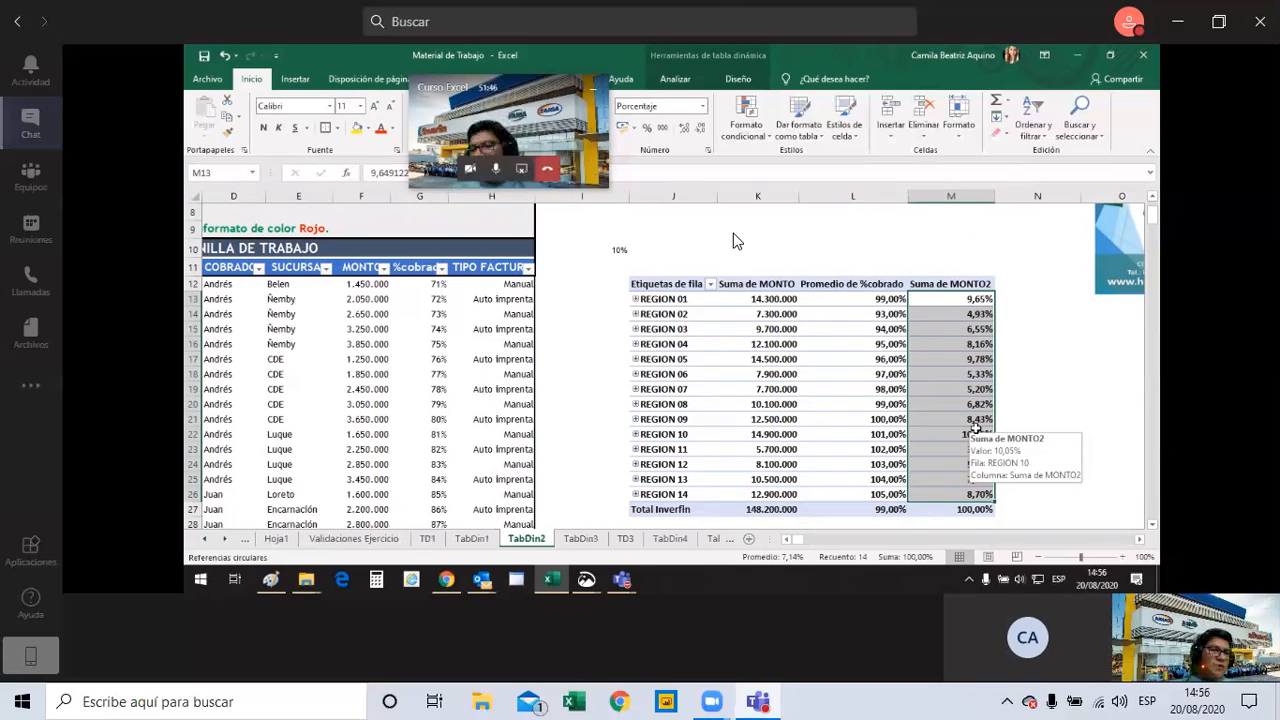
Expand the pivot table's REGION rows down to the SUCURSAL level.
click(668, 230)
right_click(640, 298)
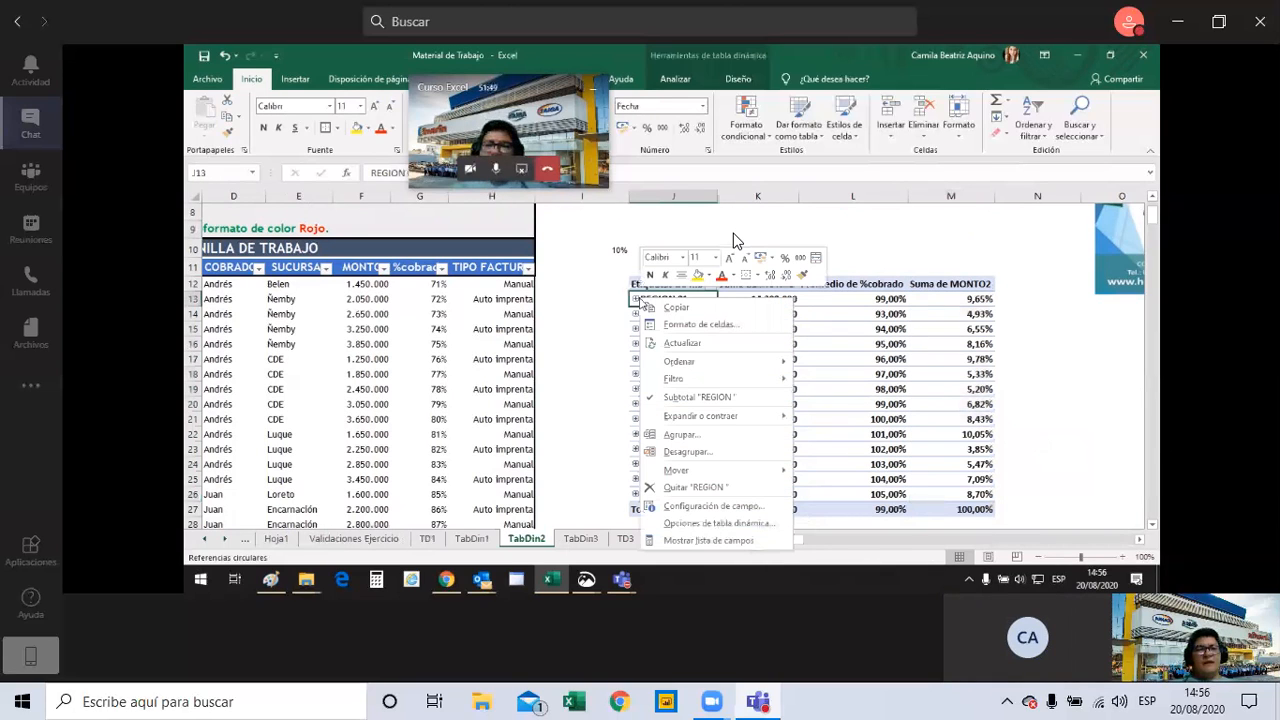
mouse_move(788, 415)
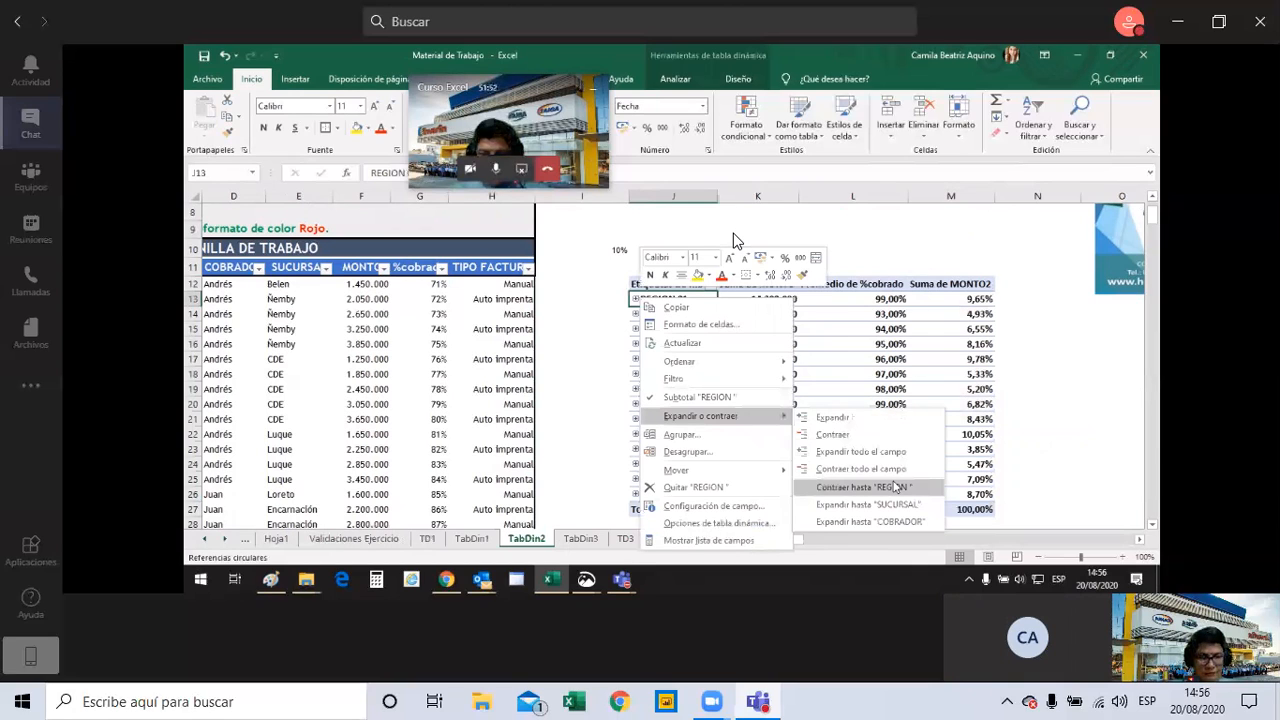
click(896, 487)
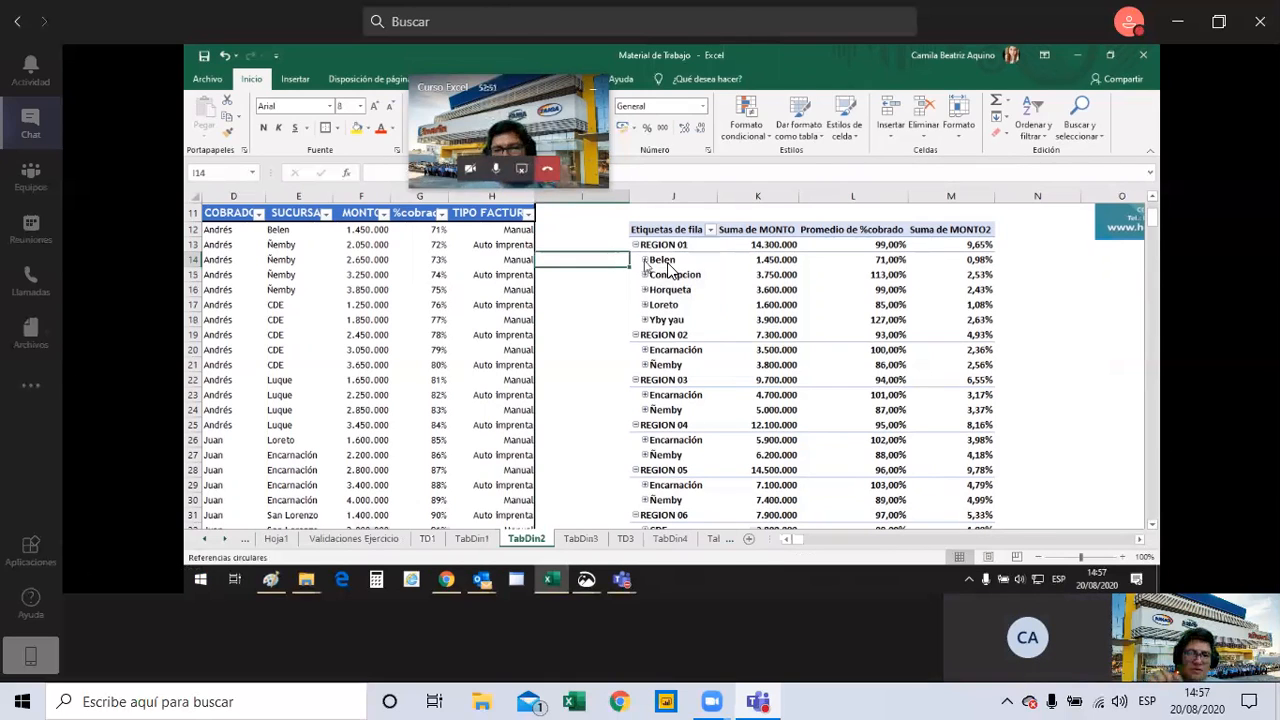
Select the branch rows under REGION 01, from Belen to Yby yau, to review them.
click(632, 259)
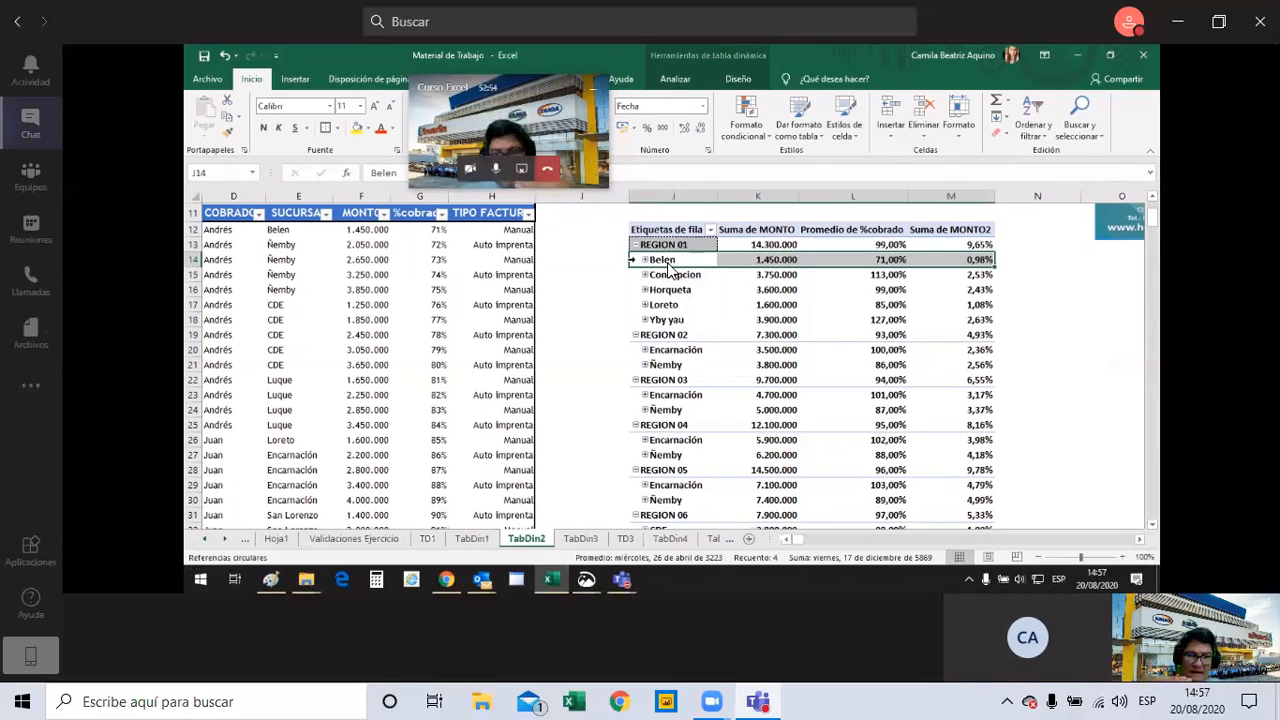
click(614, 272)
click(632, 259)
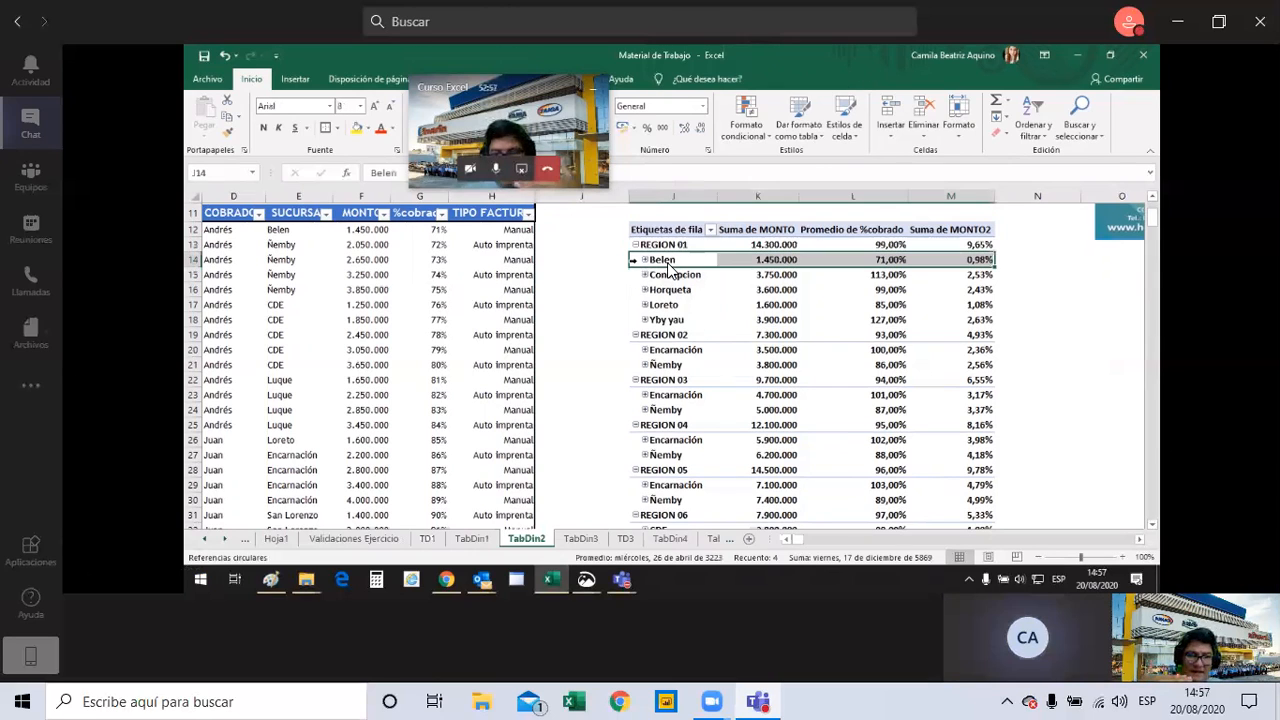
drag(632, 260, 628, 319)
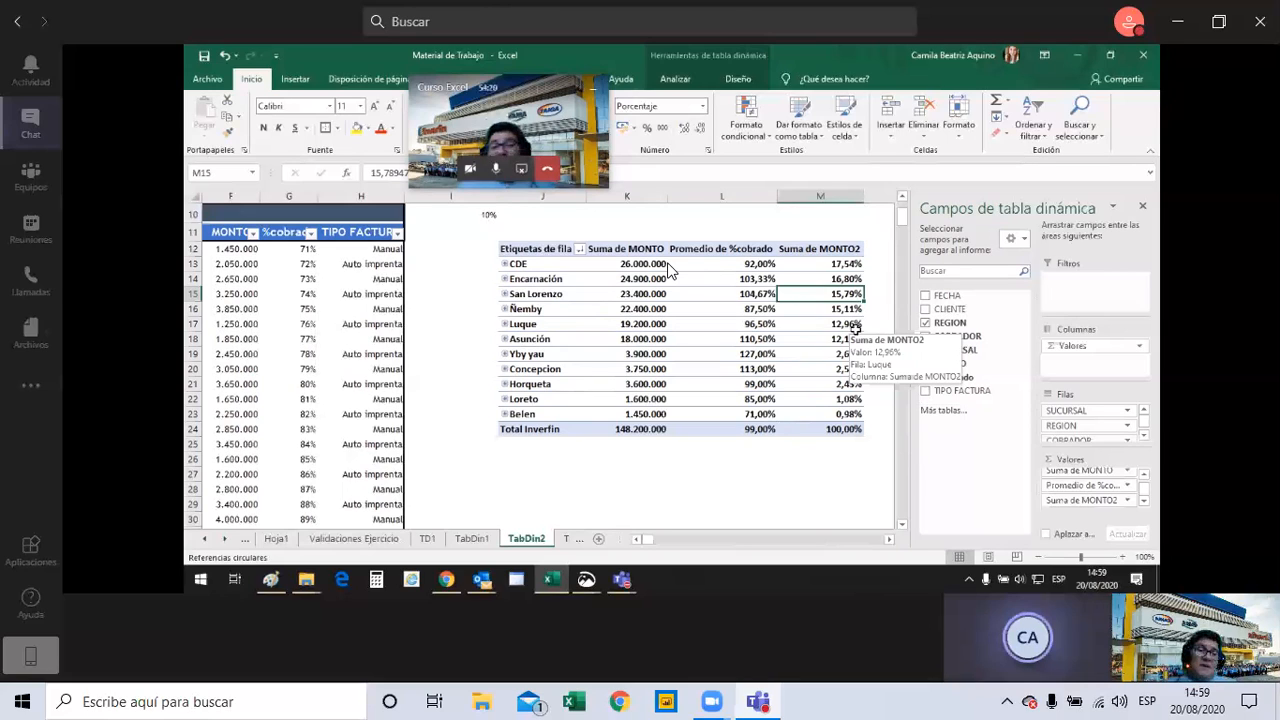
Switch from the spreadsheet to the Microsoft Teams calendar window.
mouse_move(810, 327)
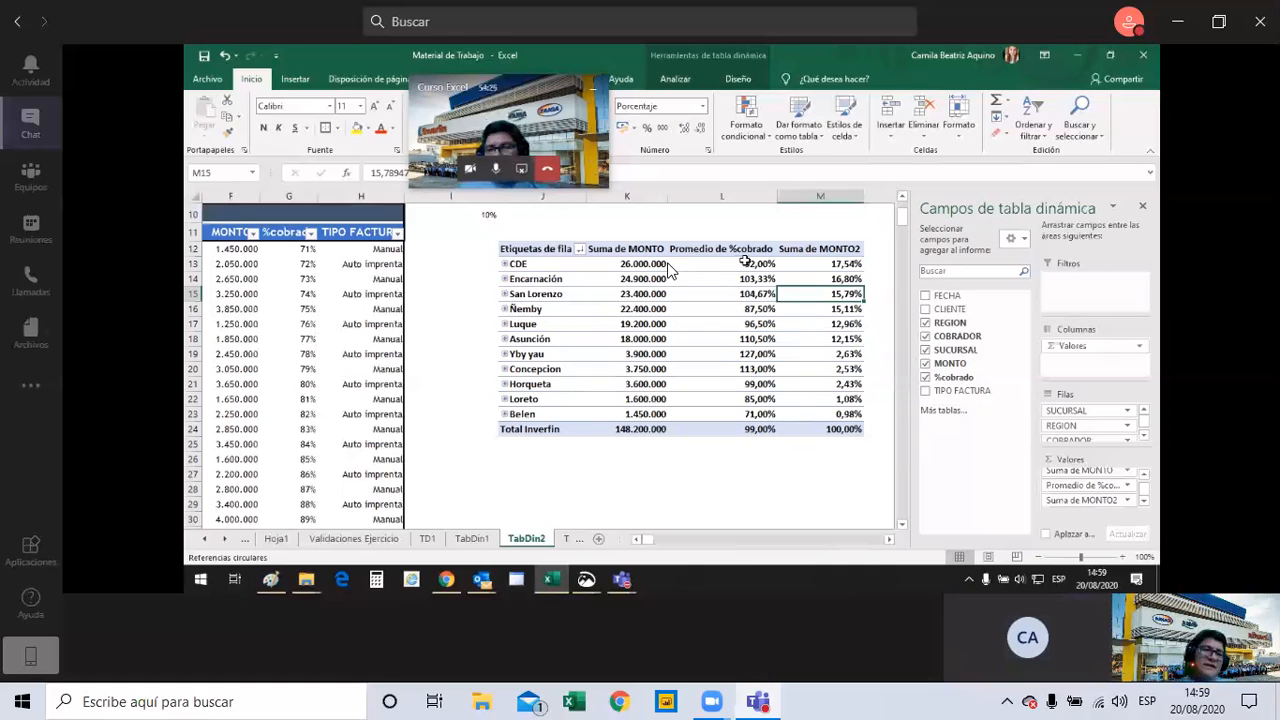
mouse_move(760, 262)
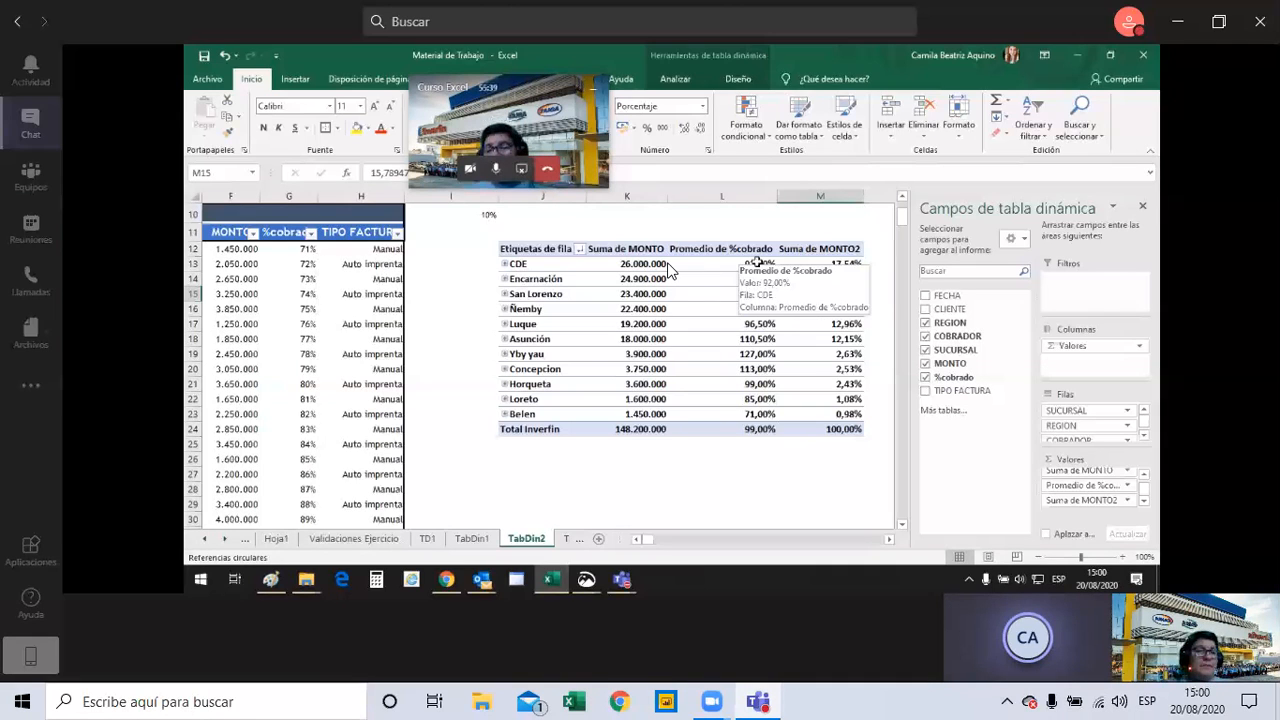
mouse_move(625, 584)
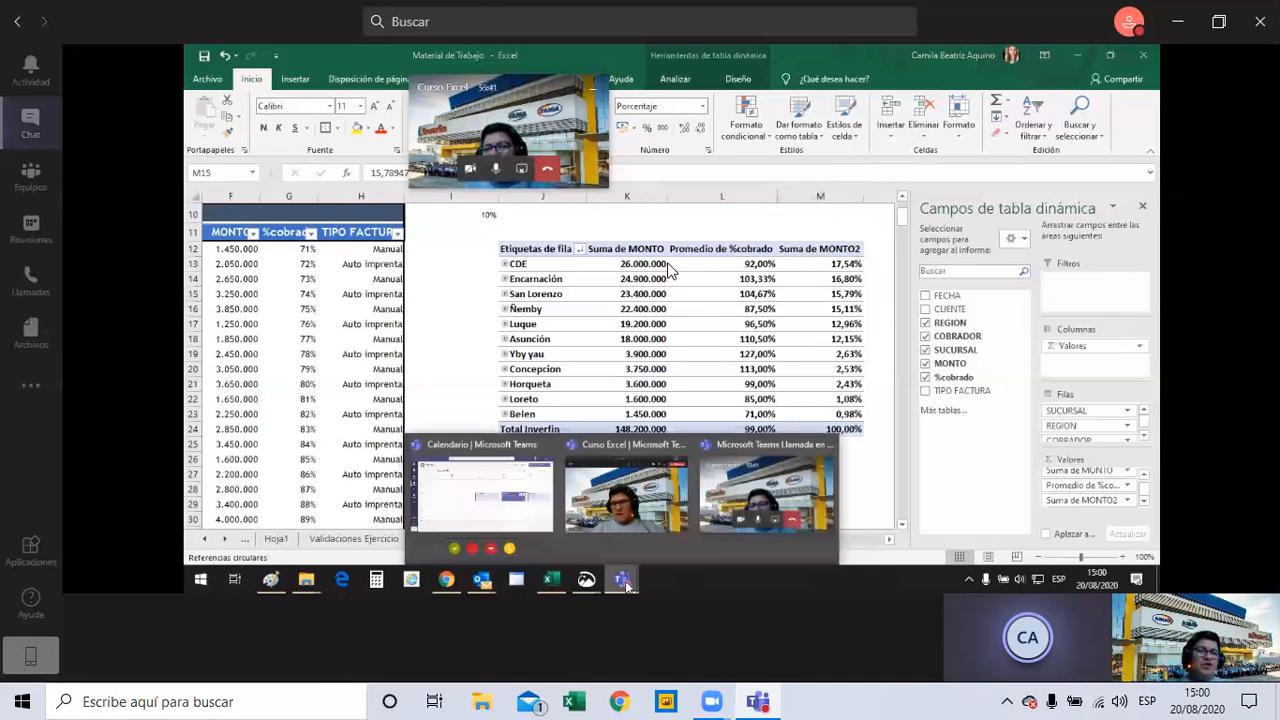
click(512, 484)
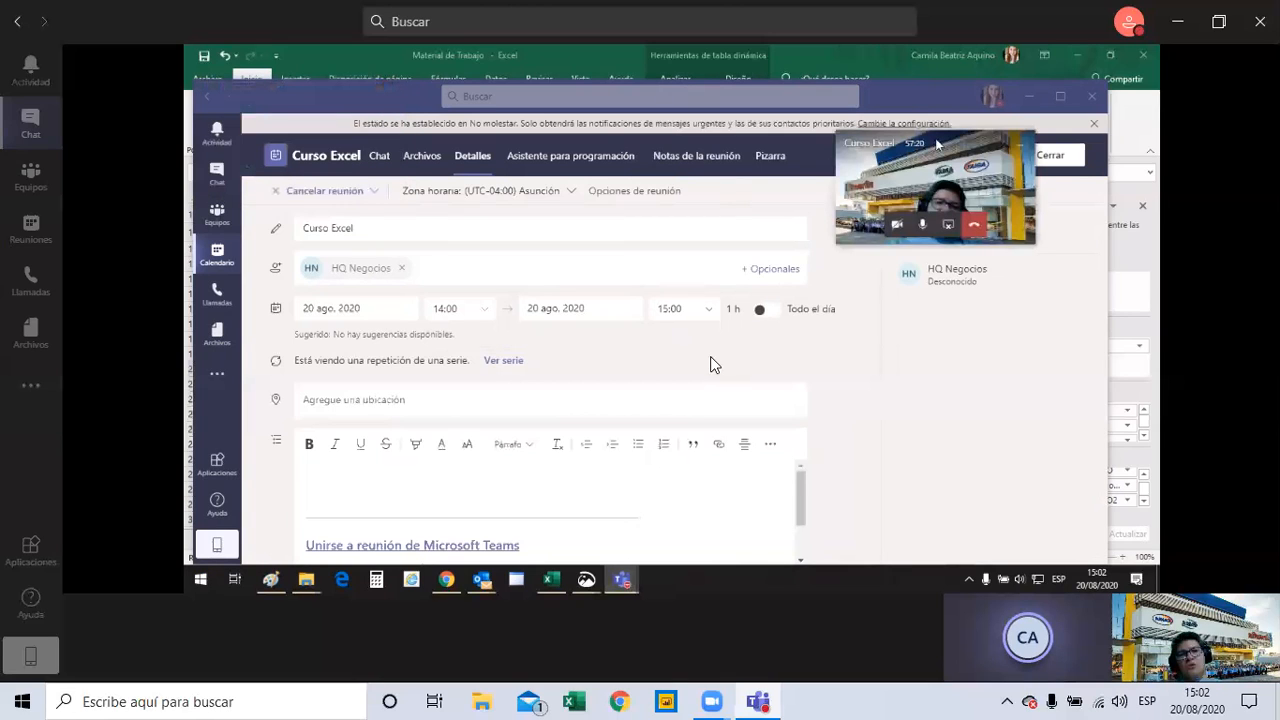
Leave the Teams meeting call.
mouse_move(711, 363)
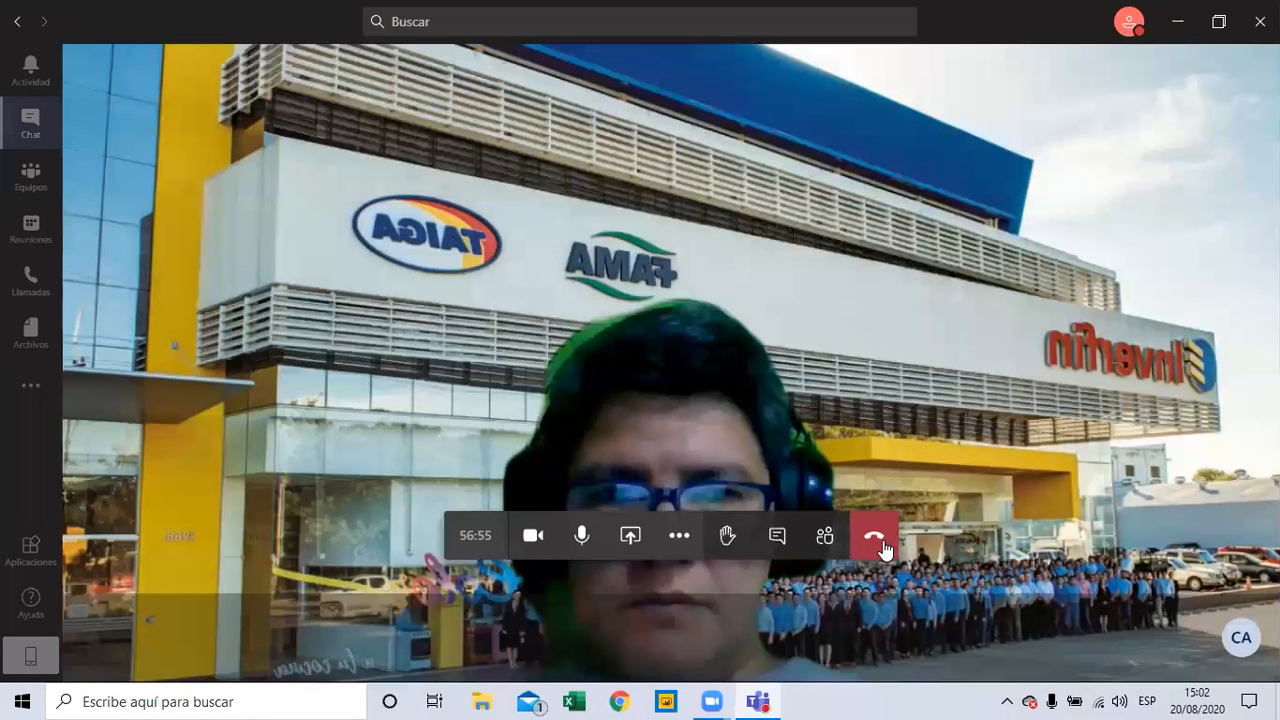
click(874, 540)
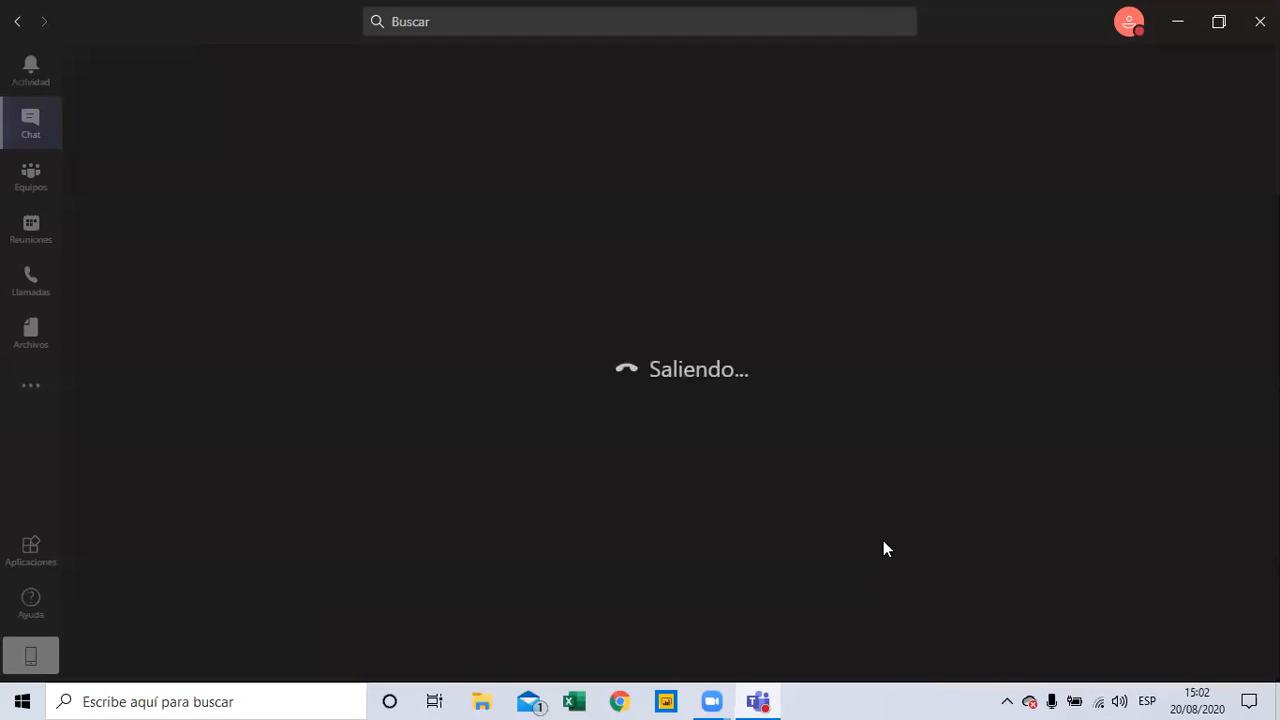